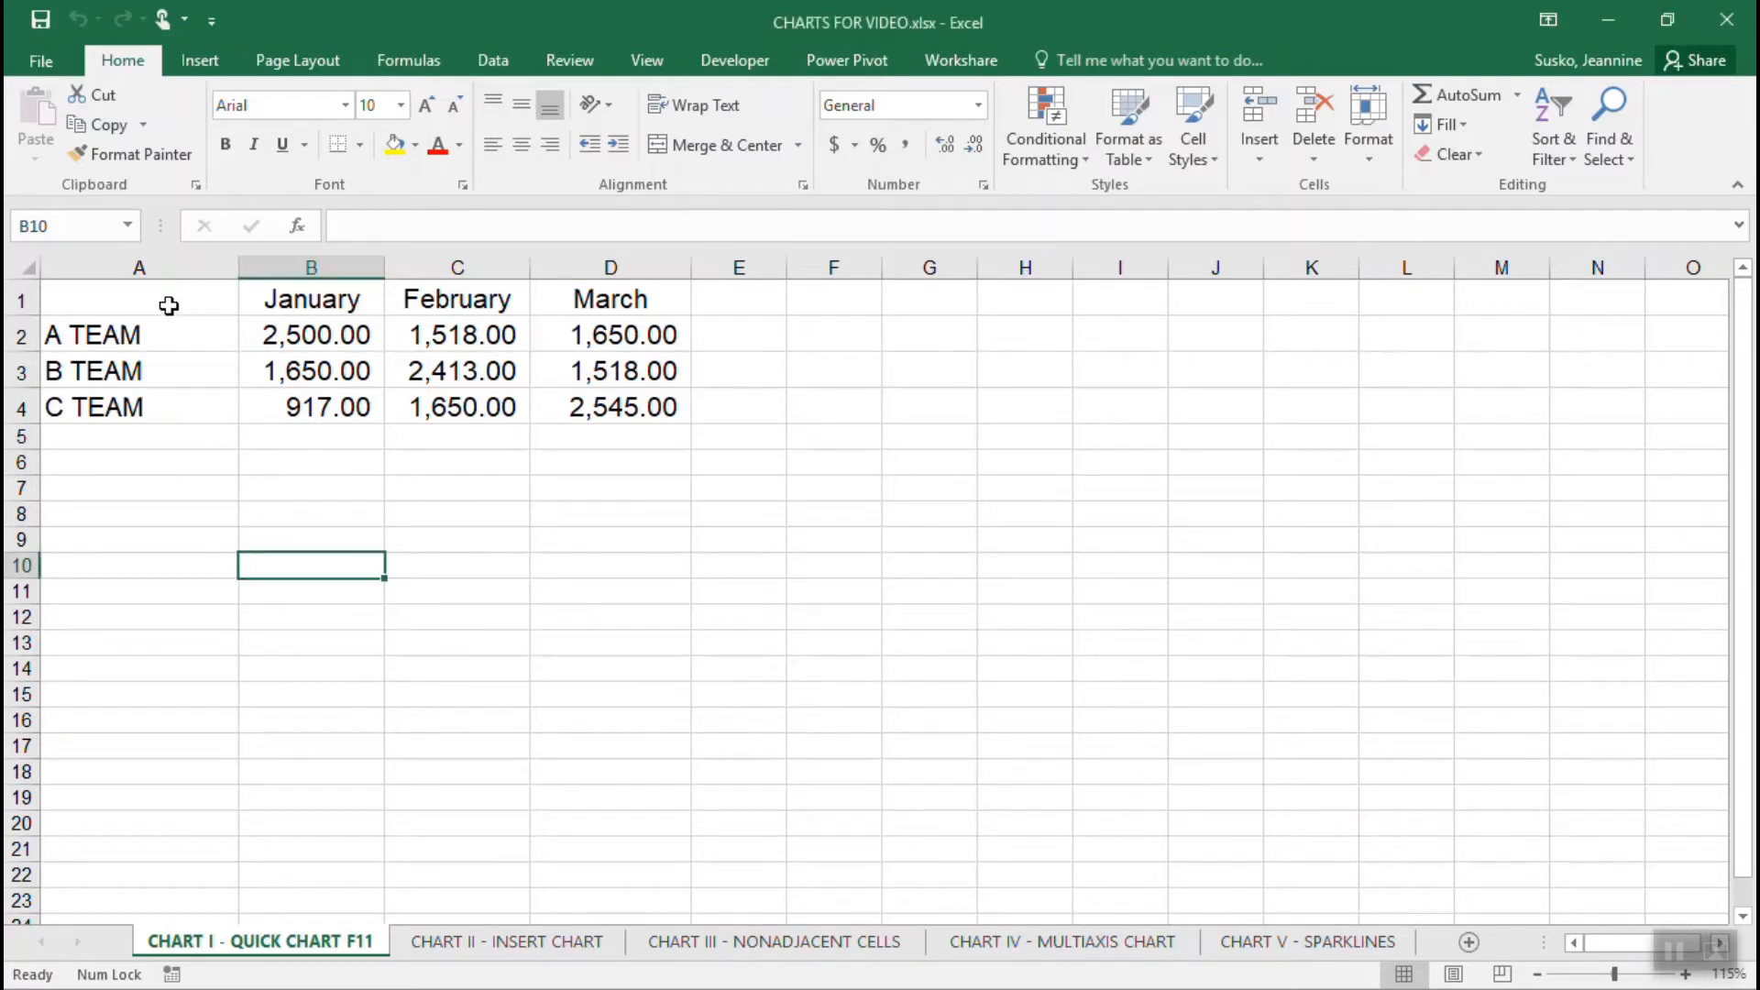
Create a default column chart on its own chart sheet from the team data in A1:D4.
drag(168, 306, 599, 406)
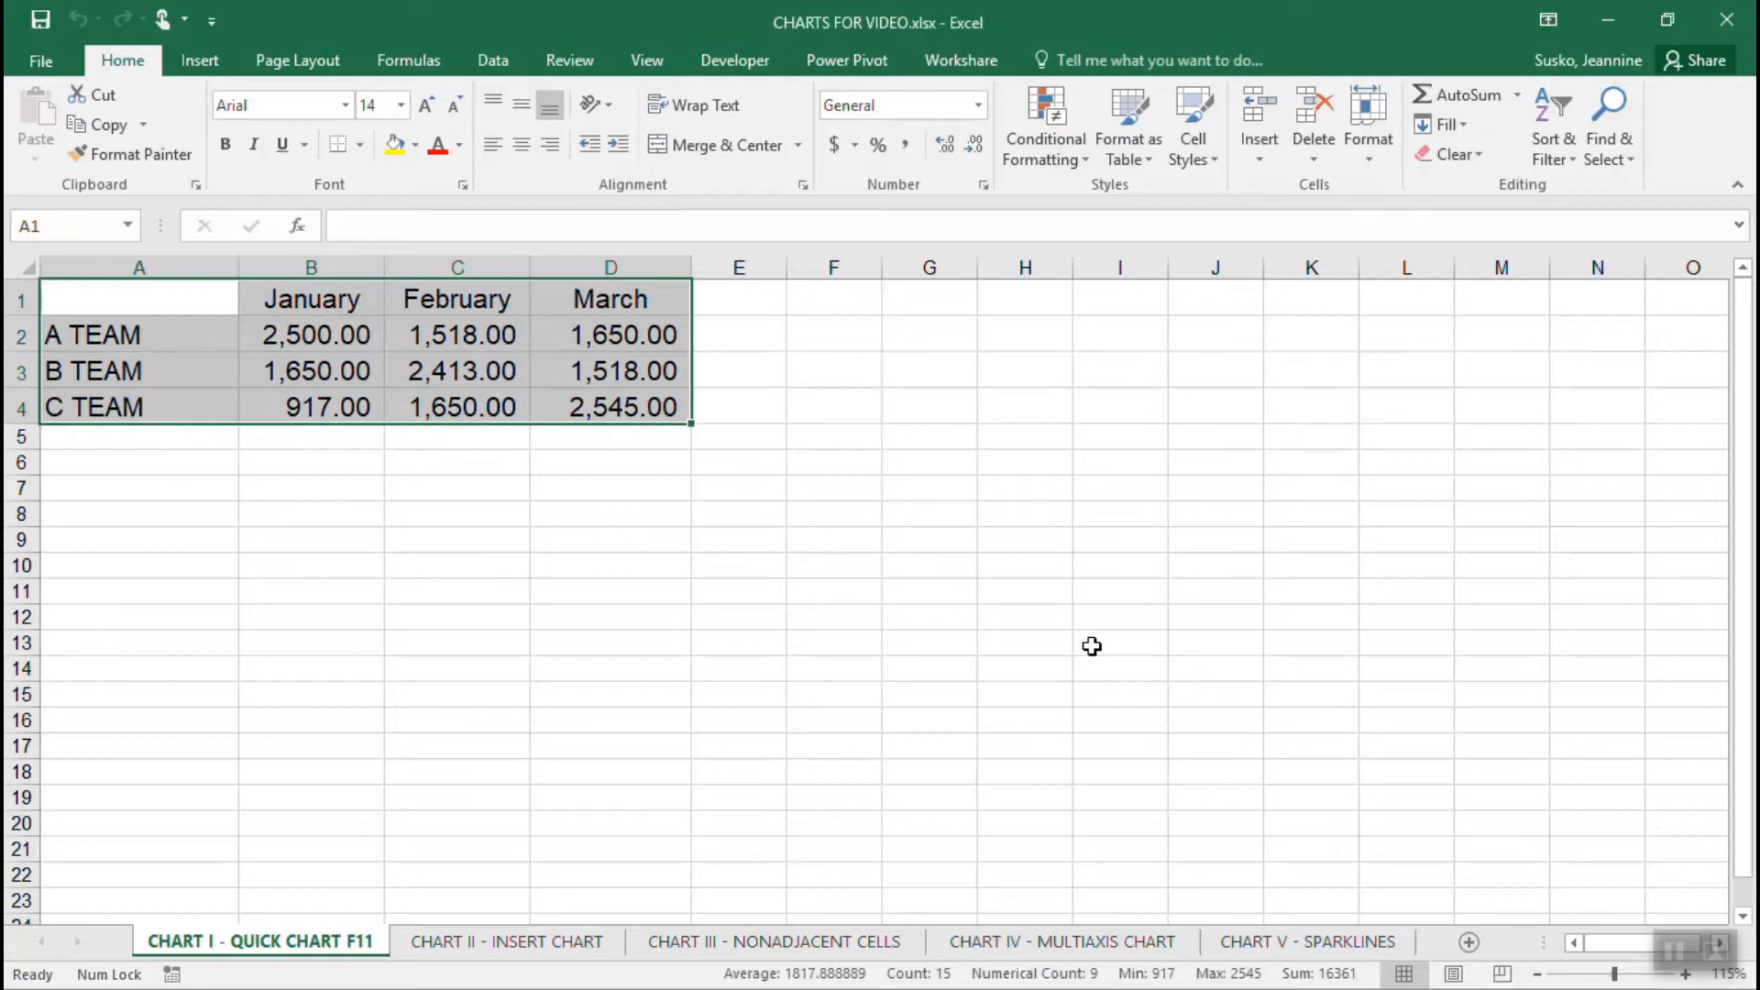
key(F11)
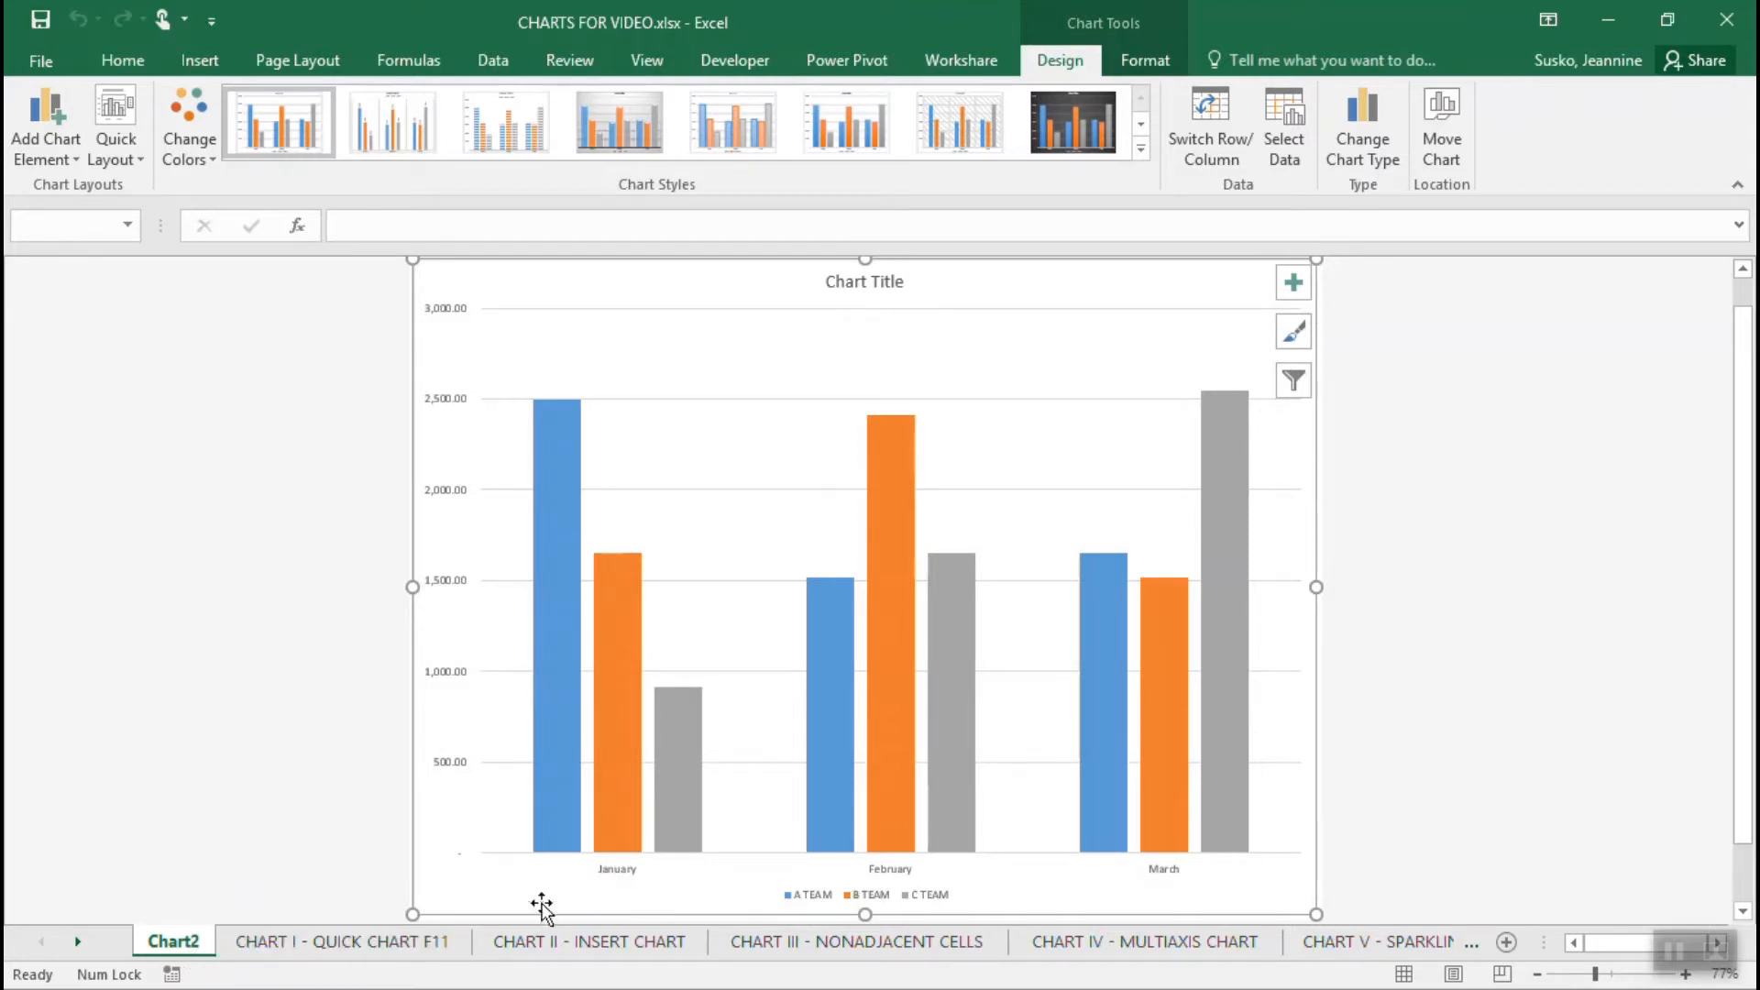
Compare the new chart sheet with its source data on the CHART I - QUICK CHART F11 sheet.
click(371, 946)
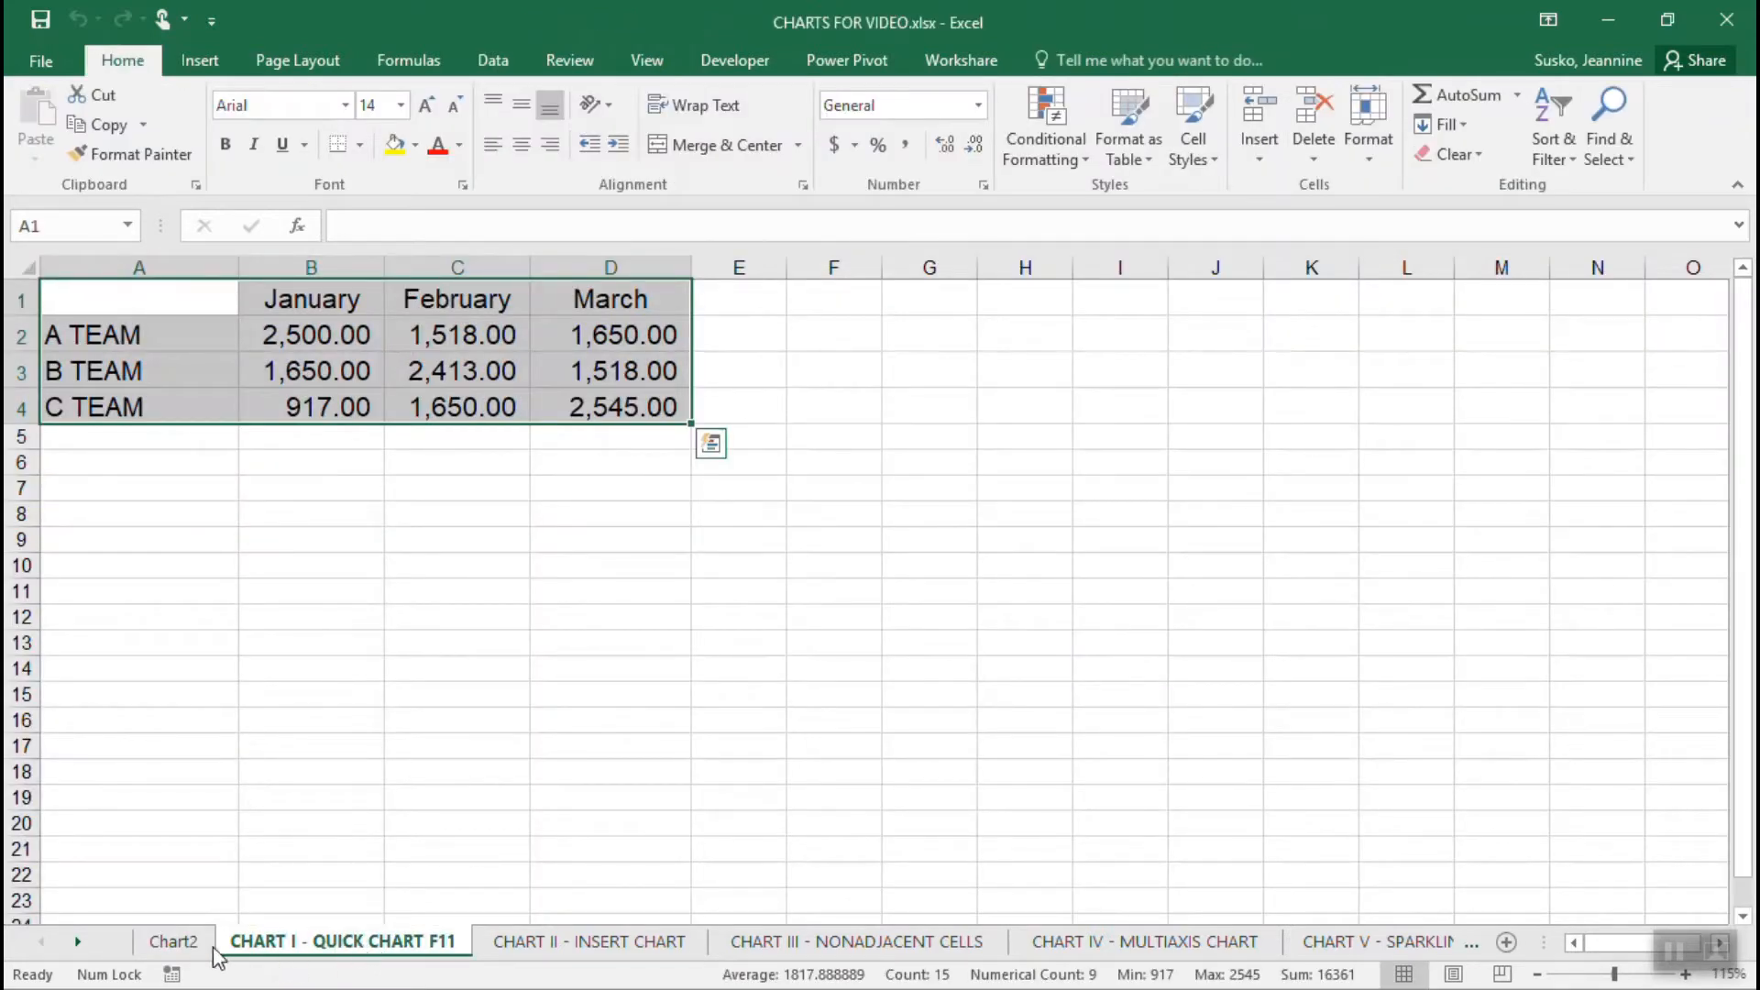
click(180, 946)
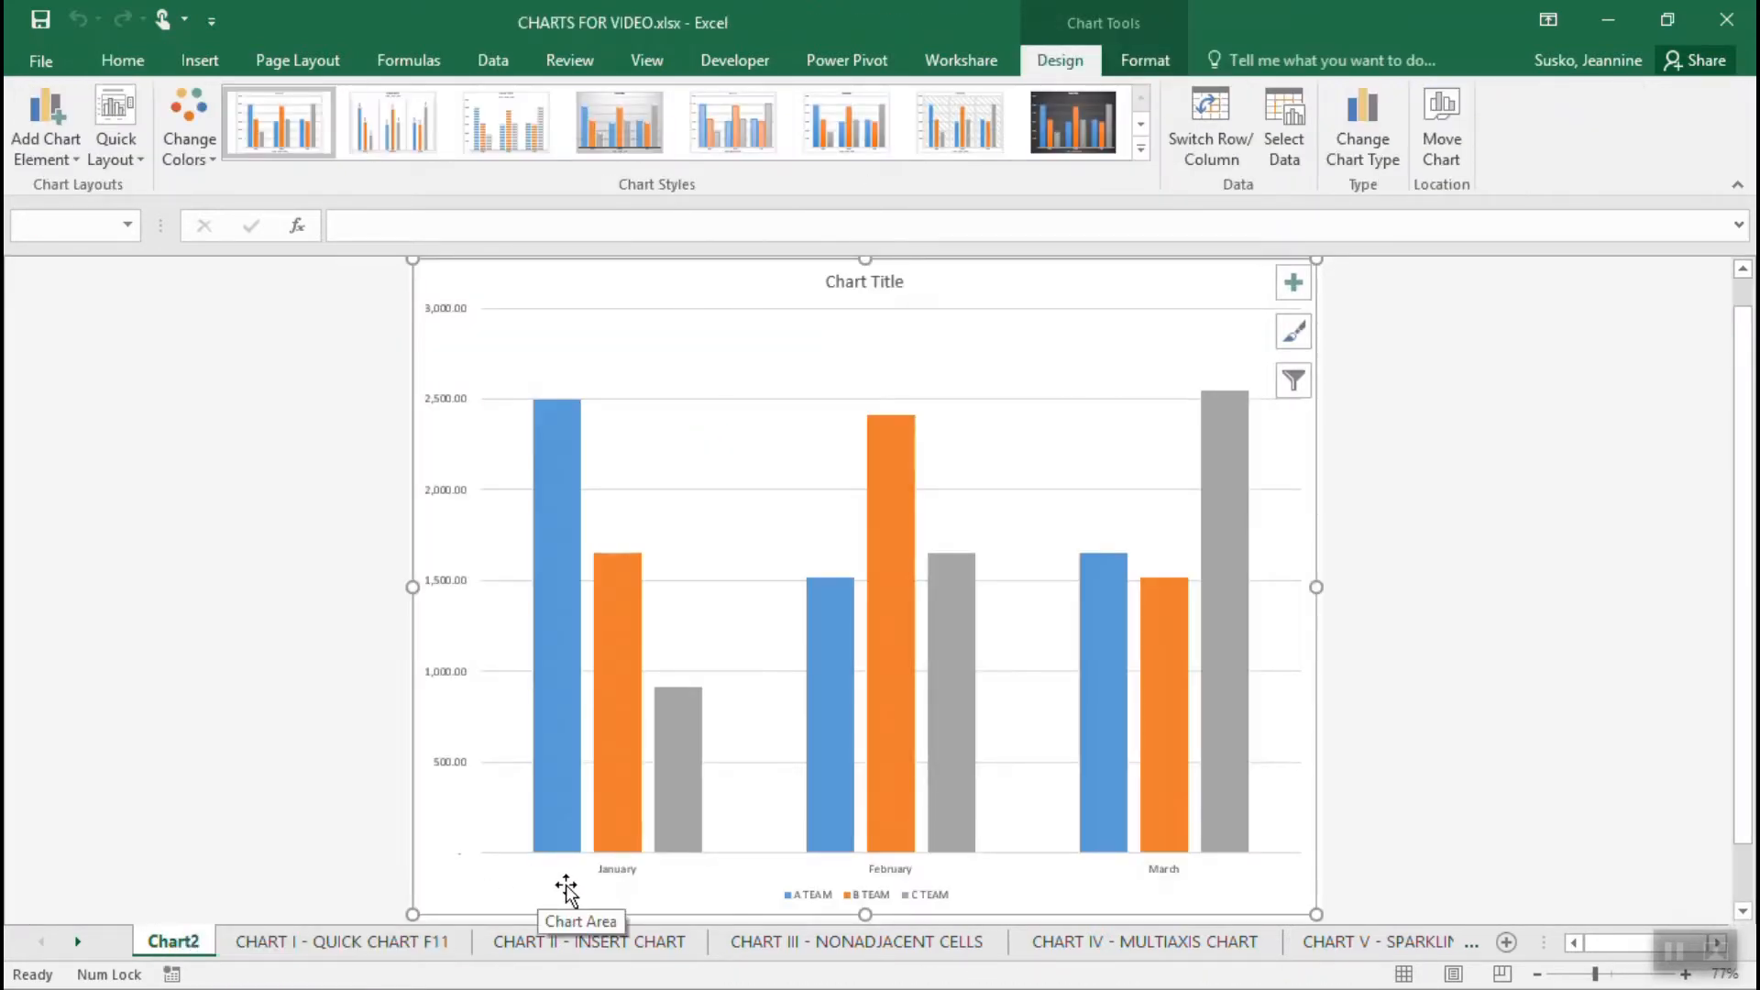
click(266, 946)
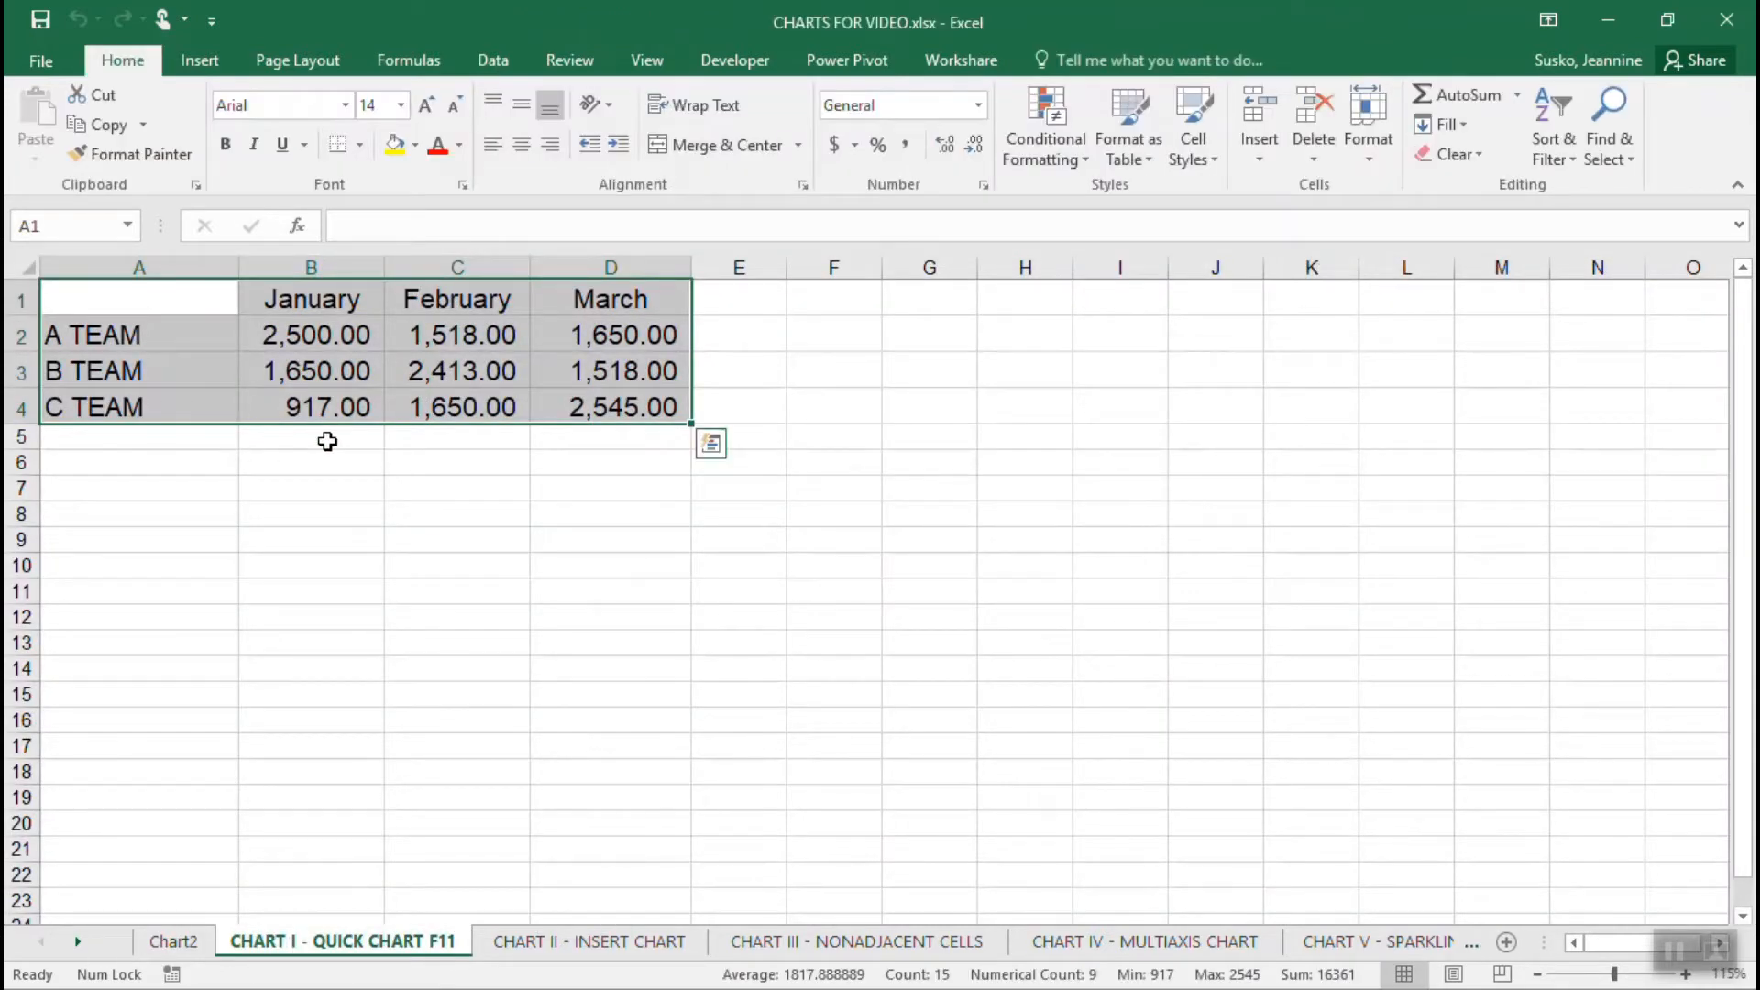
click(173, 943)
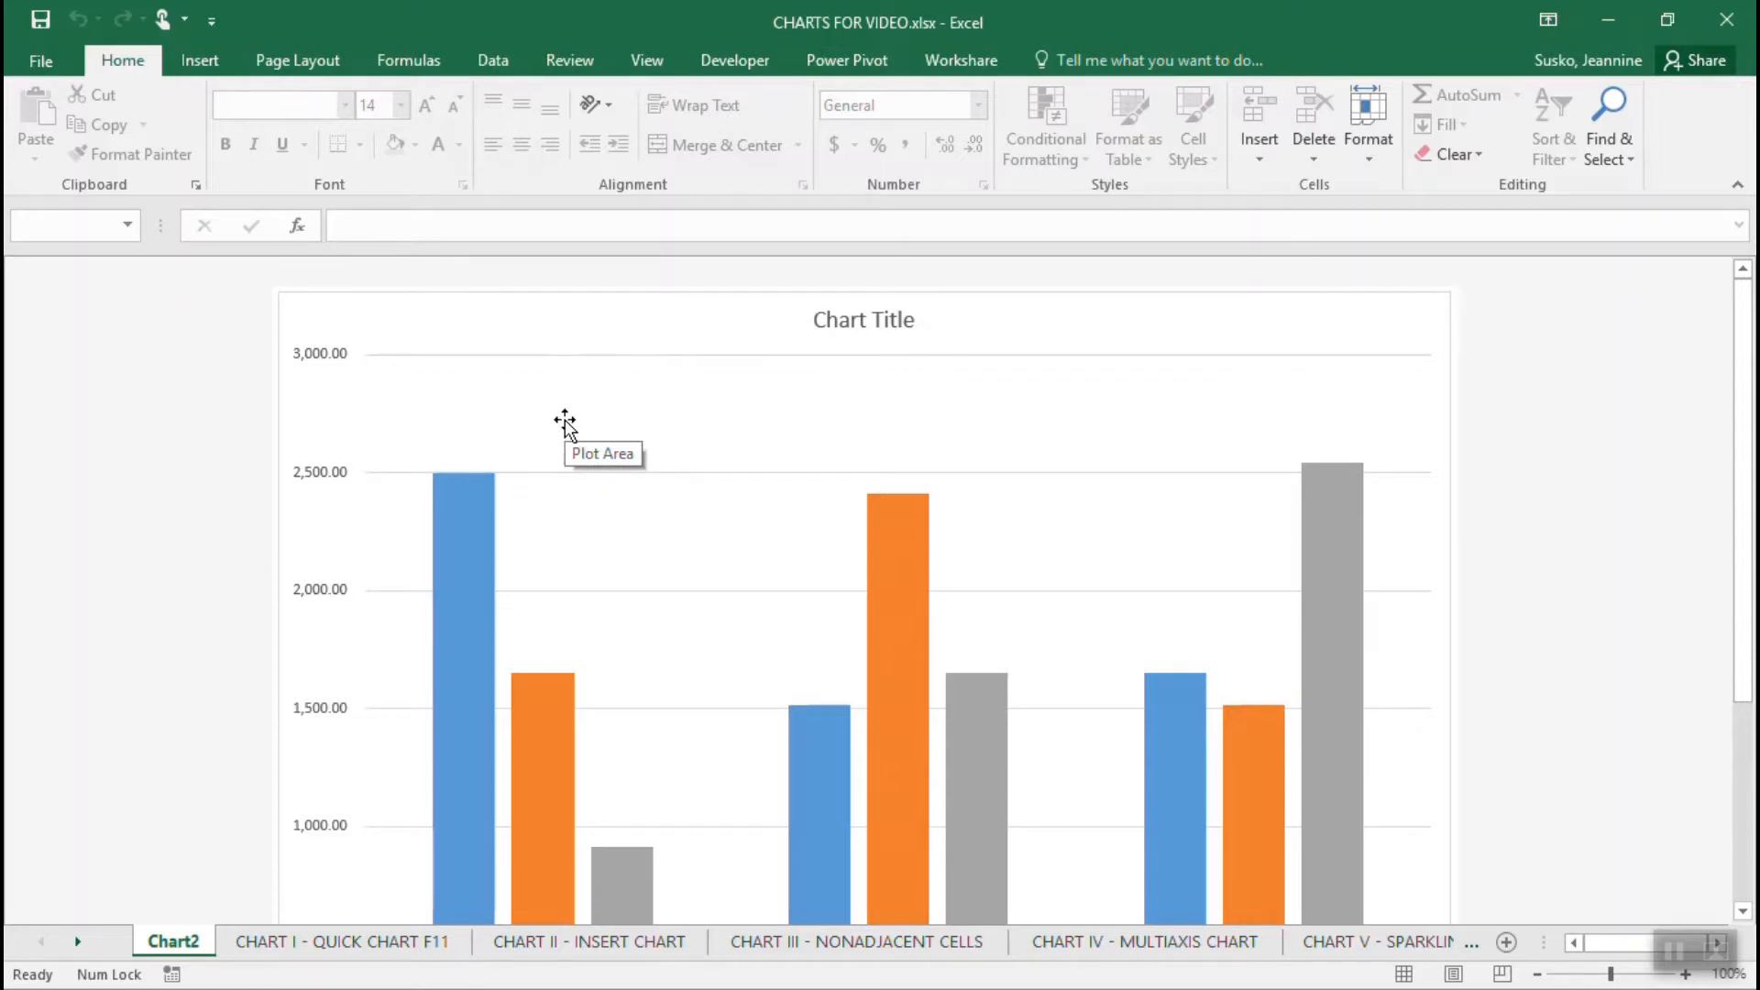
Examine the chart's value axis, team bars, month labels and legend, including the January points for A TEAM and B TEAM.
scroll(565, 420, down, 3)
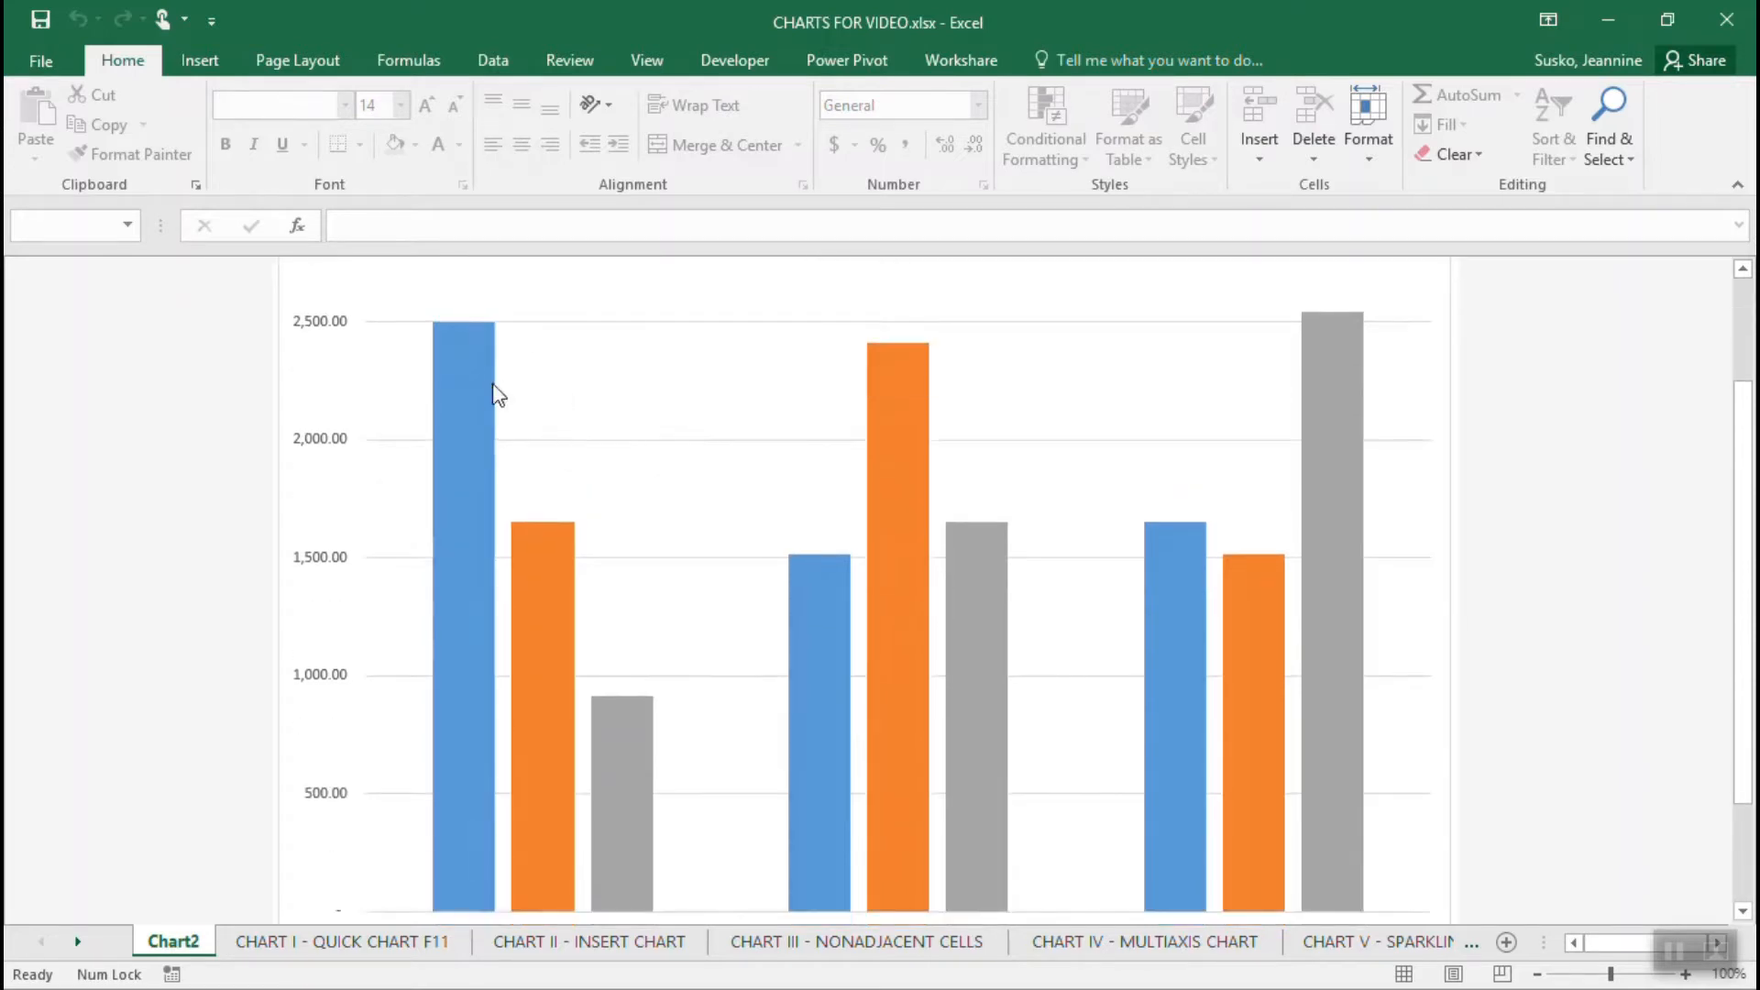
mouse_move(469, 394)
mouse_move(552, 587)
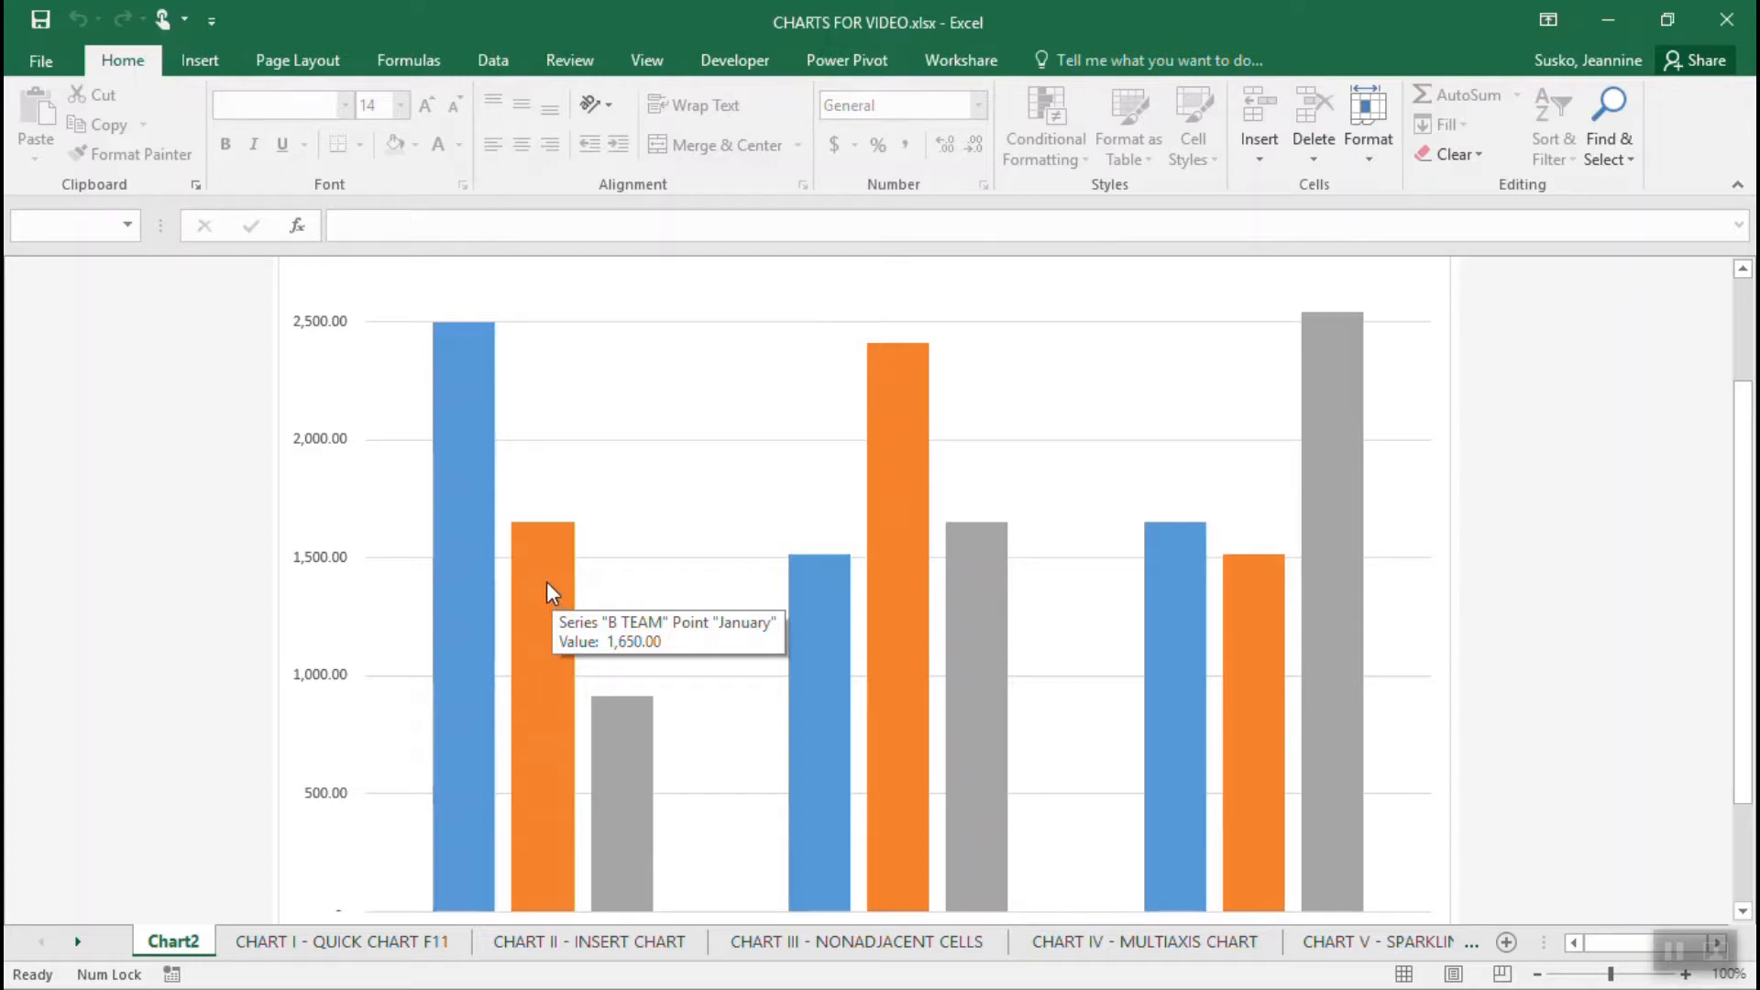
scroll(692, 601, down, 3)
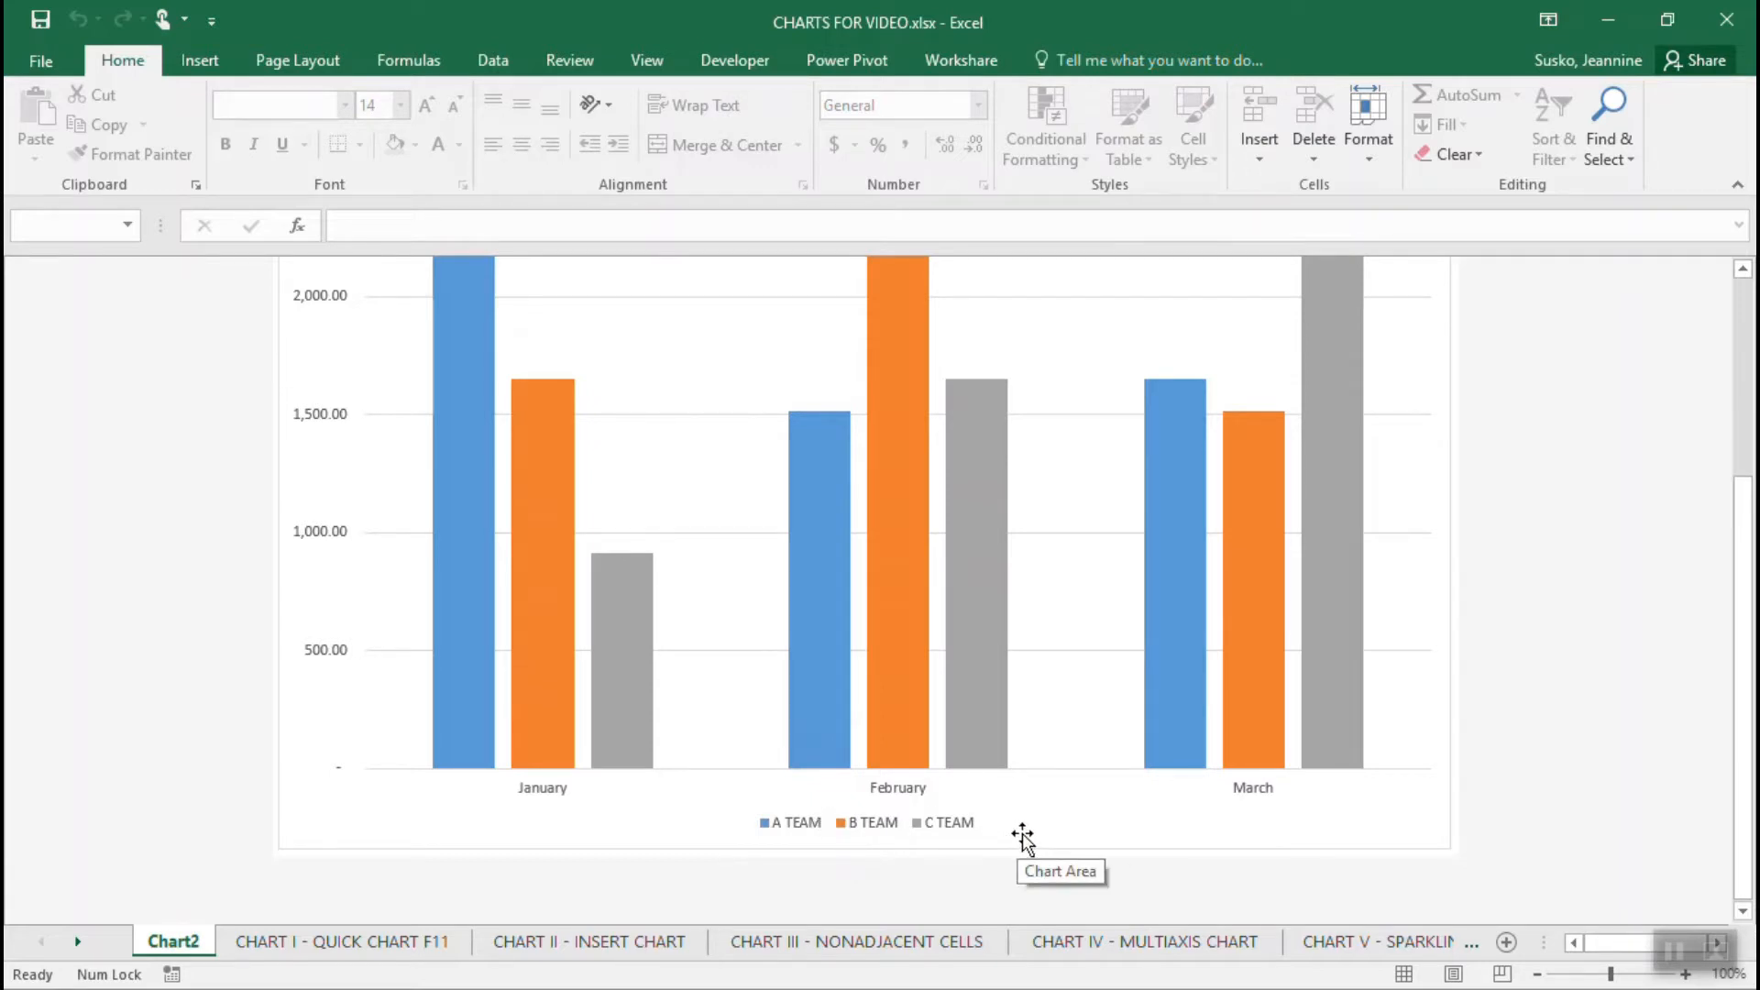
scroll(1023, 836, up, 3)
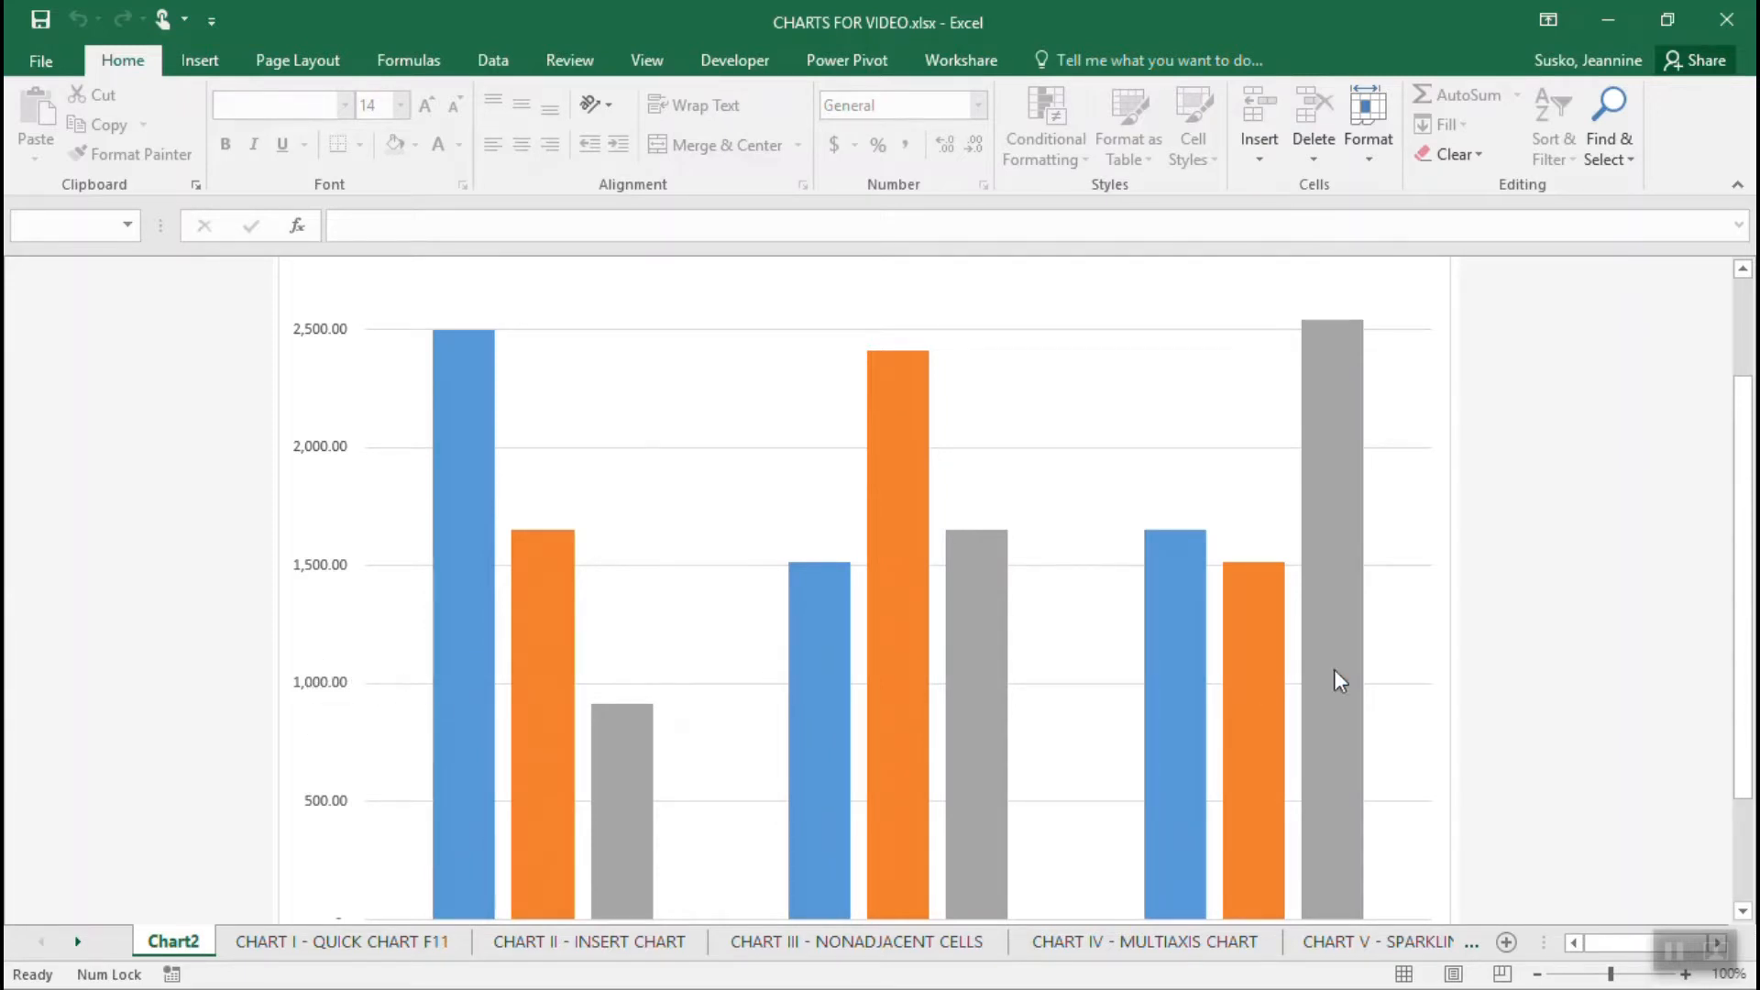
scroll(1423, 664, up, 2)
scroll(1426, 662, up, 1)
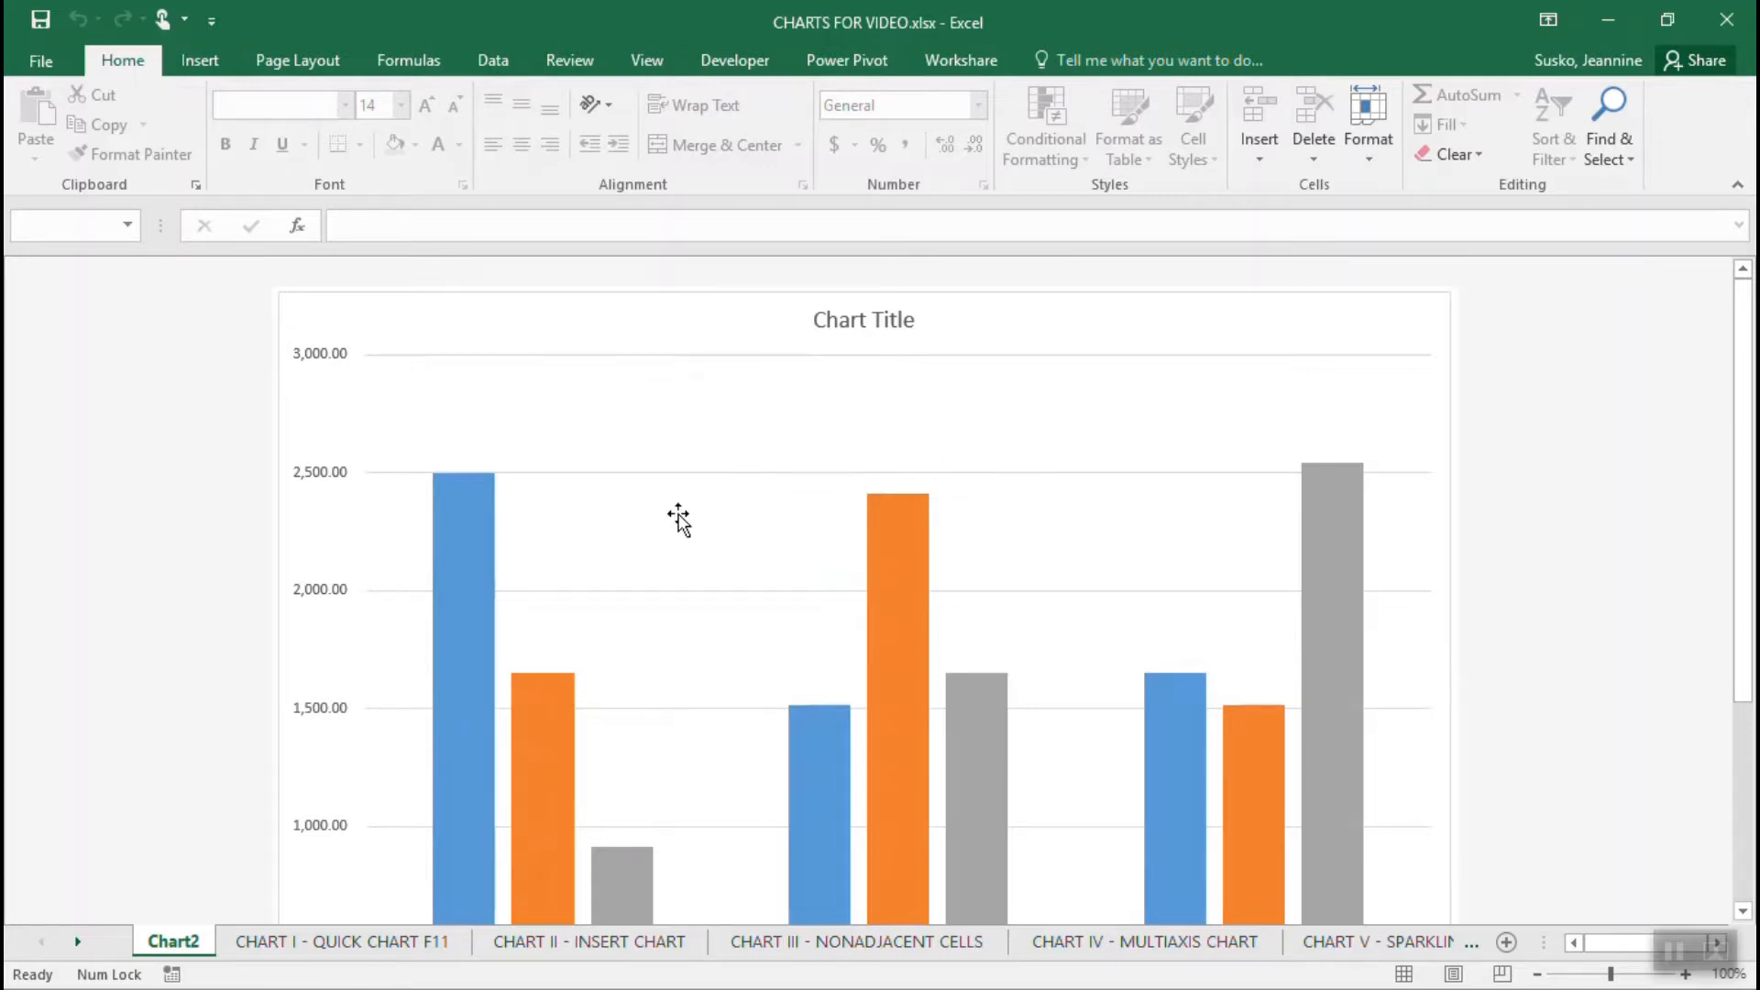
scroll(679, 518, down, 1)
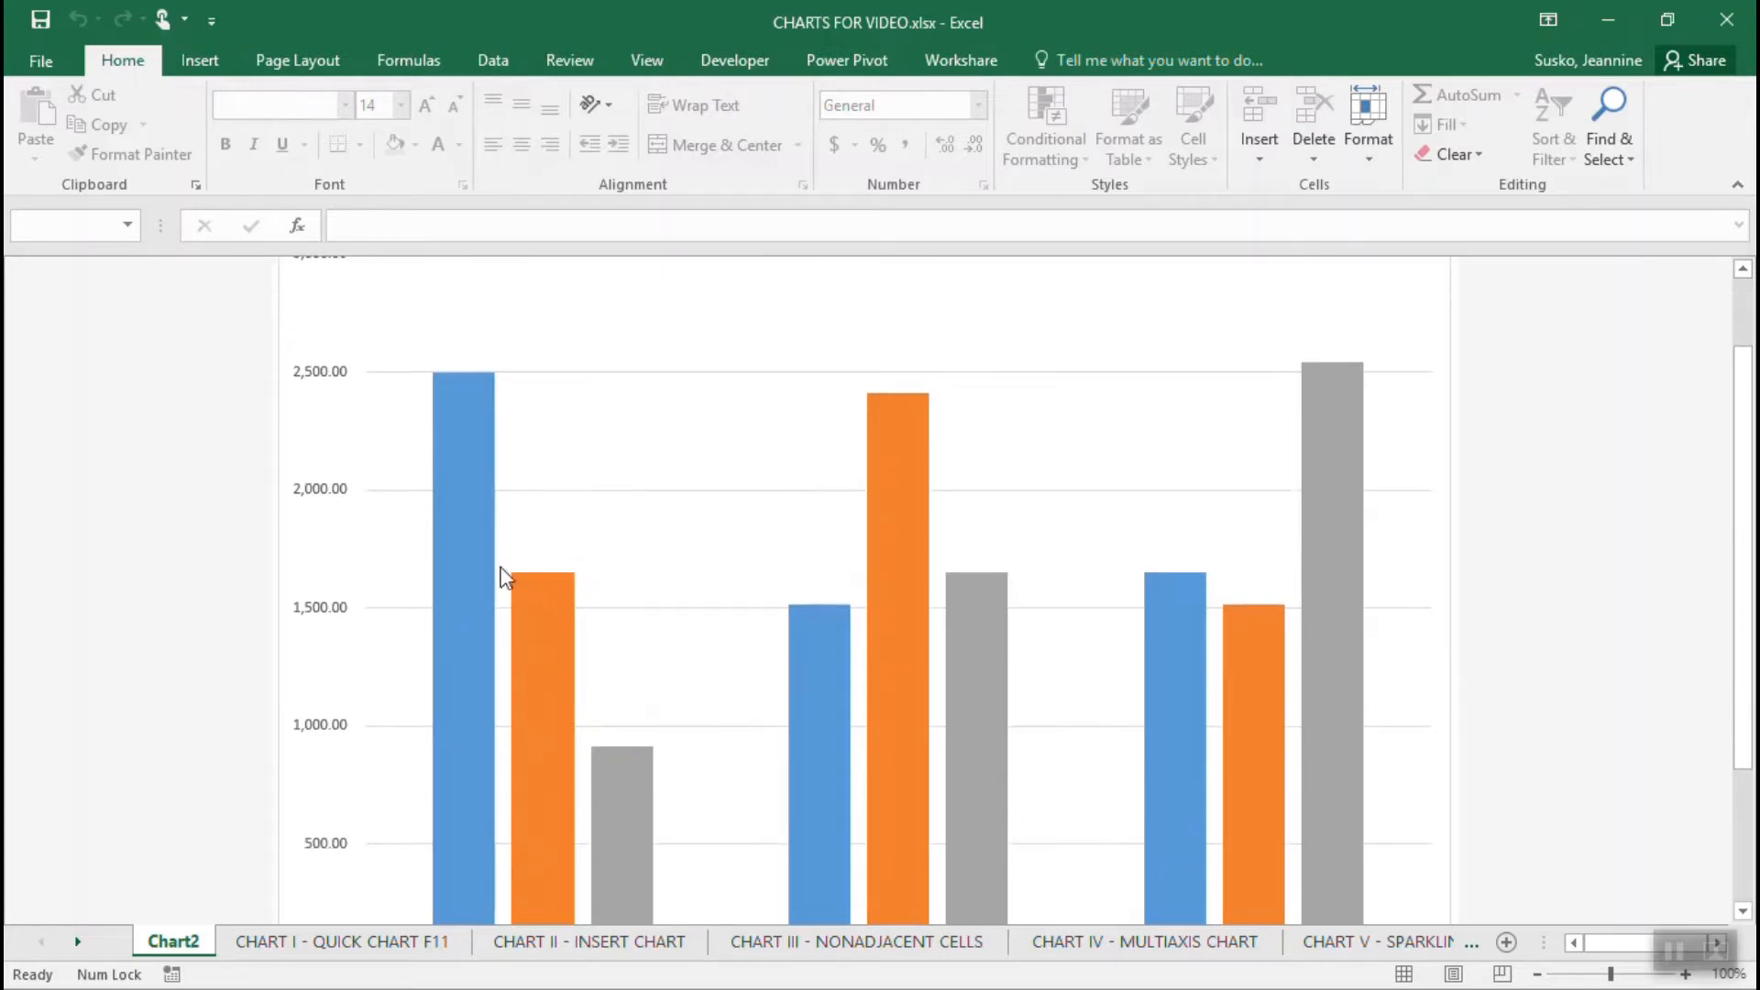
scroll(588, 550, up, 1)
mouse_move(471, 639)
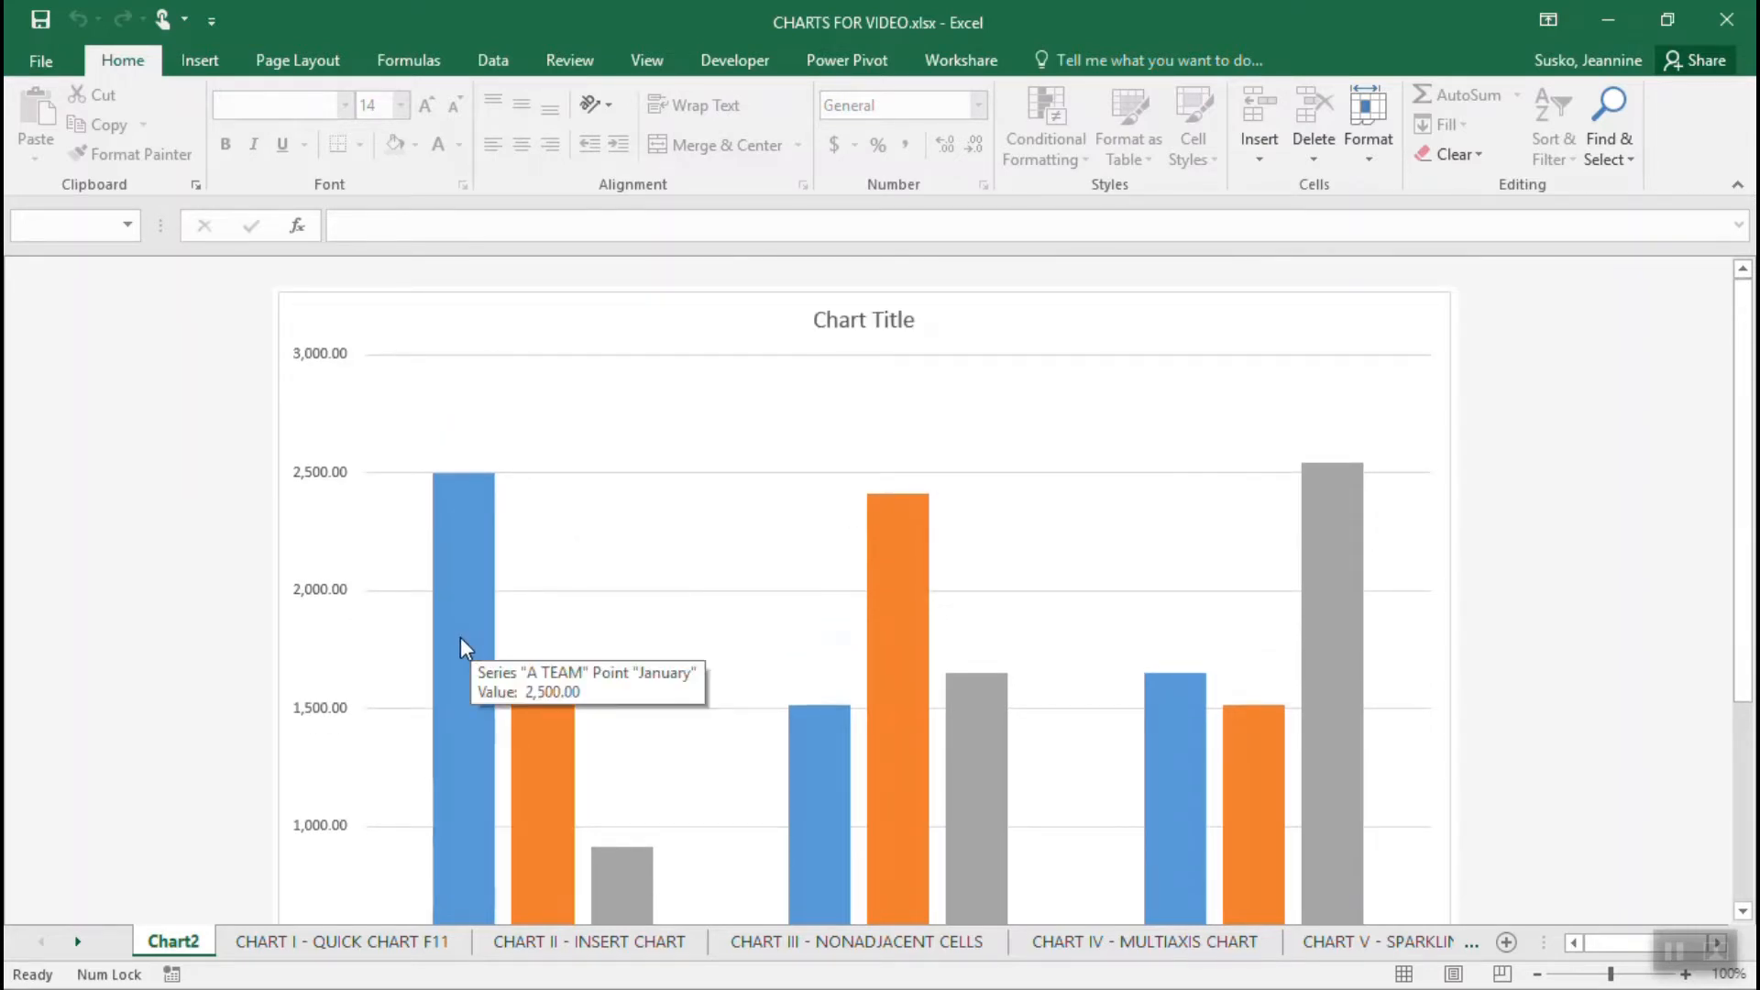
Review the context commands available for the A TEAM series and for the plot area.
right_click(462, 645)
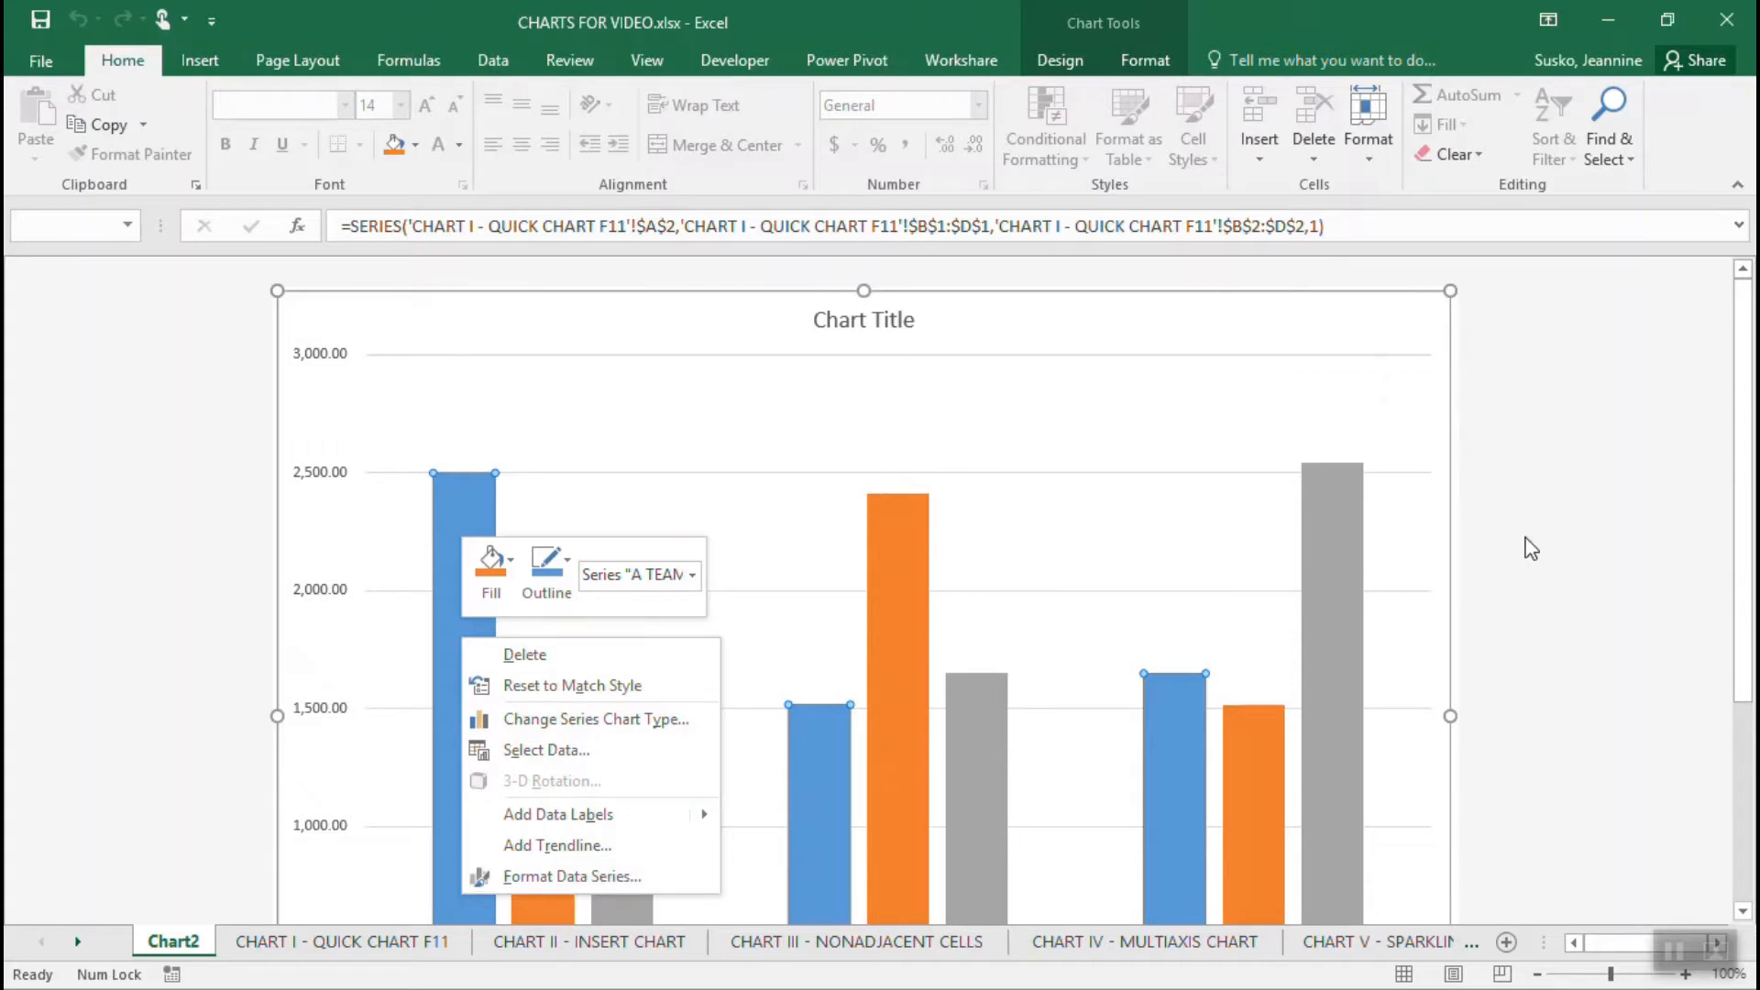
key(Escape)
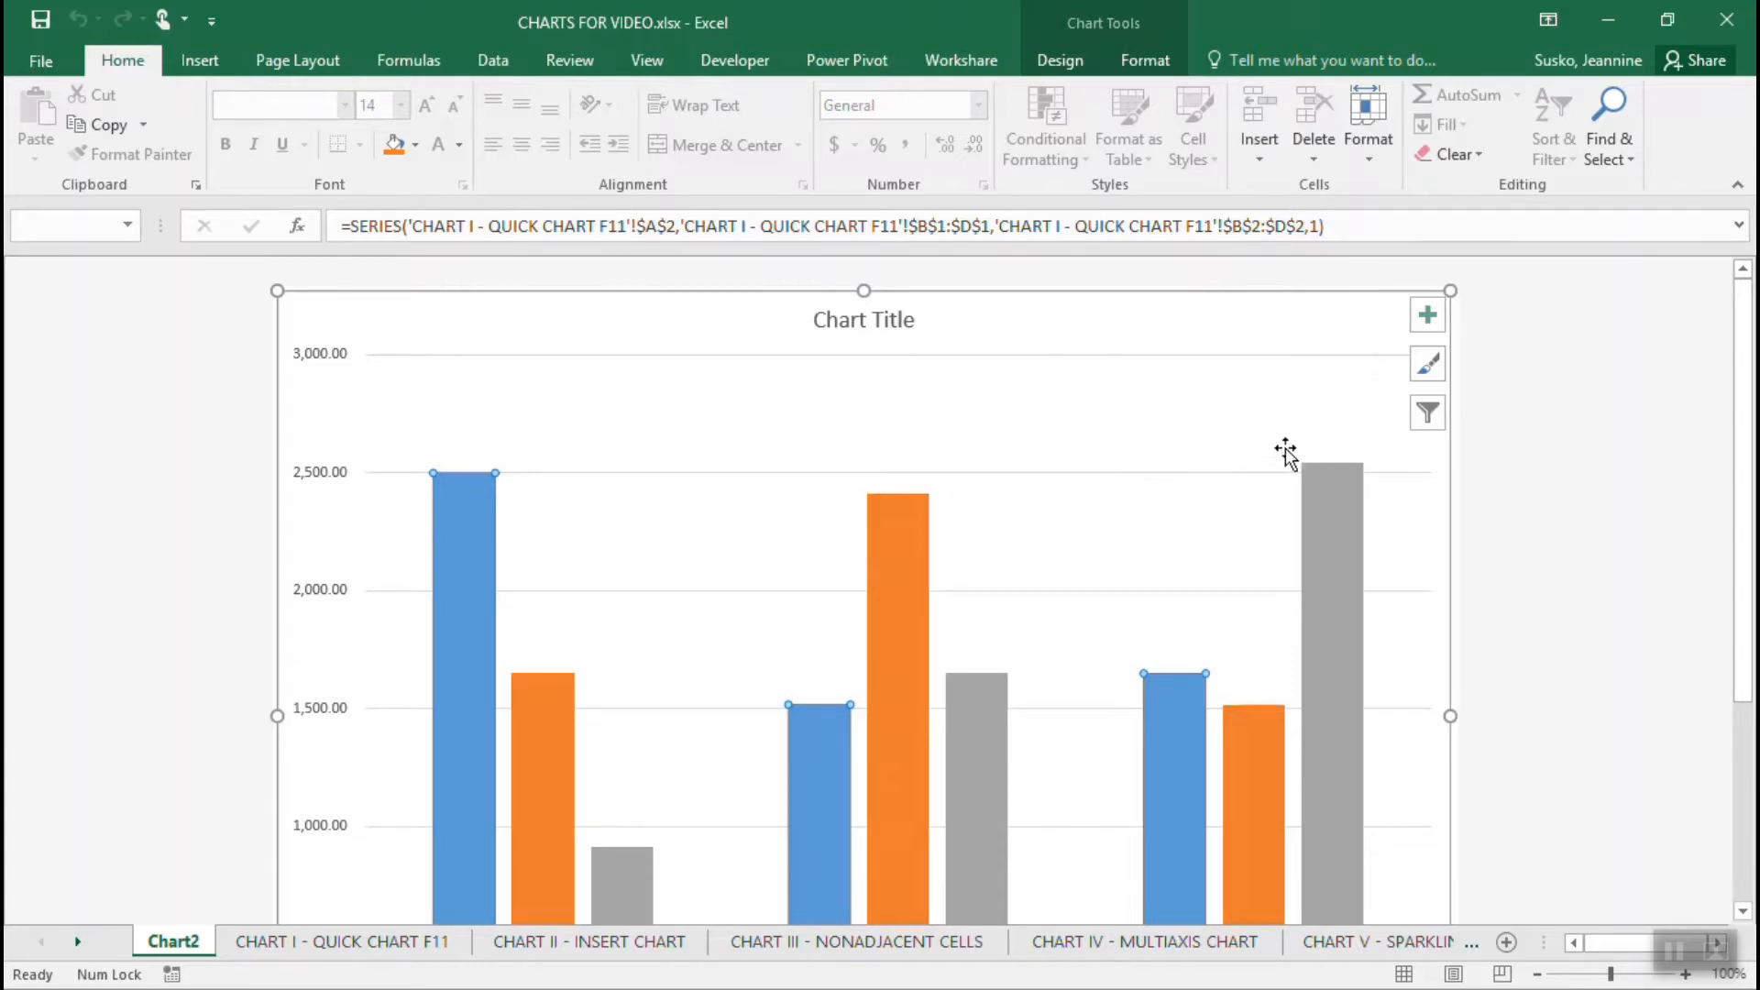
right_click(1165, 427)
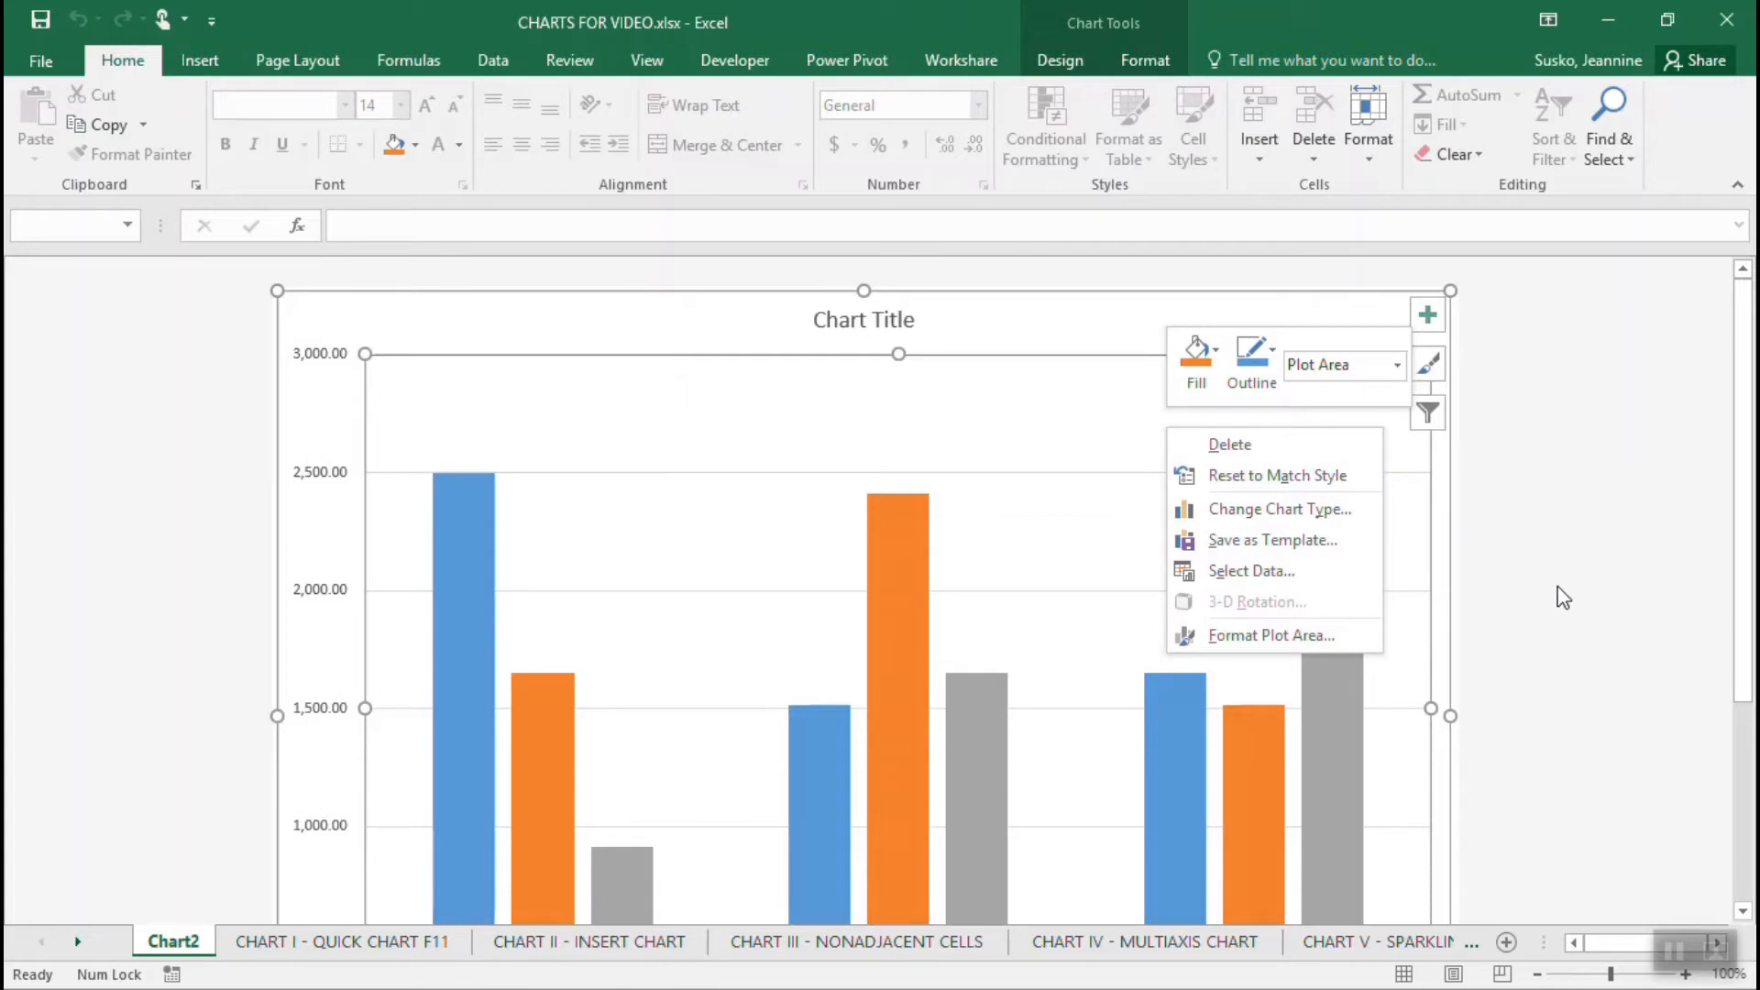
key(Escape)
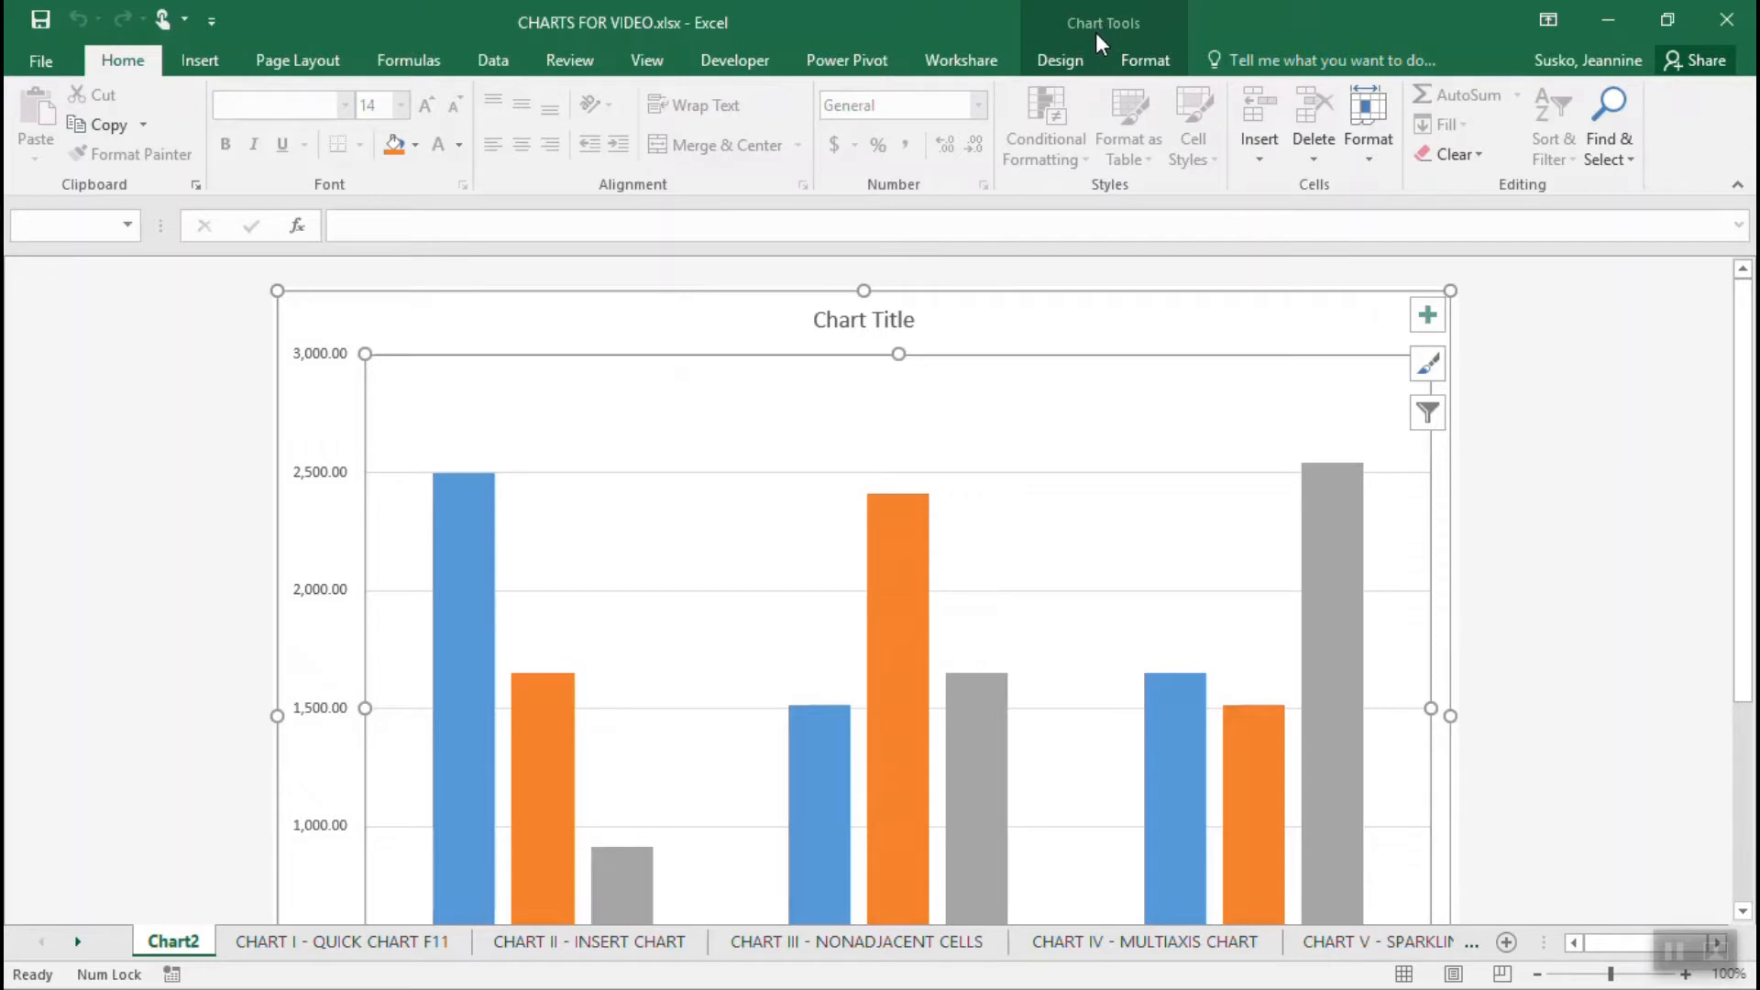
Look at the chart design and format tools, and check their availability with the chart deselected and reselected.
click(1073, 63)
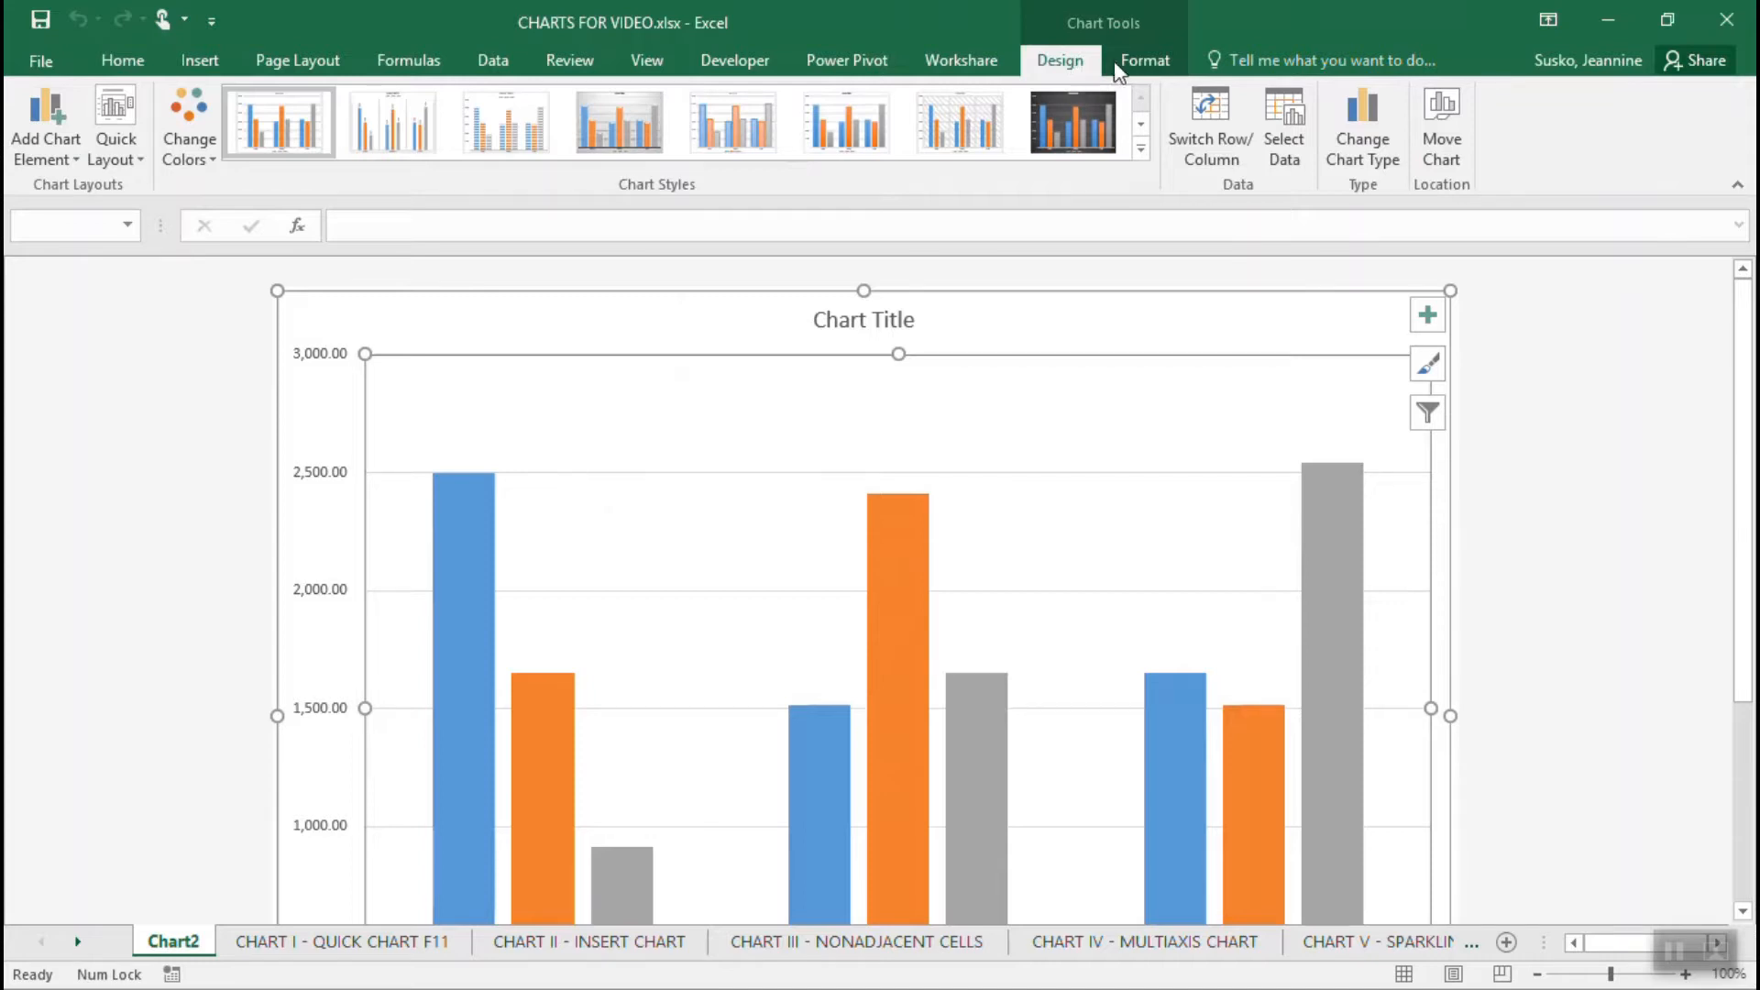
click(1157, 62)
click(1060, 60)
click(1597, 500)
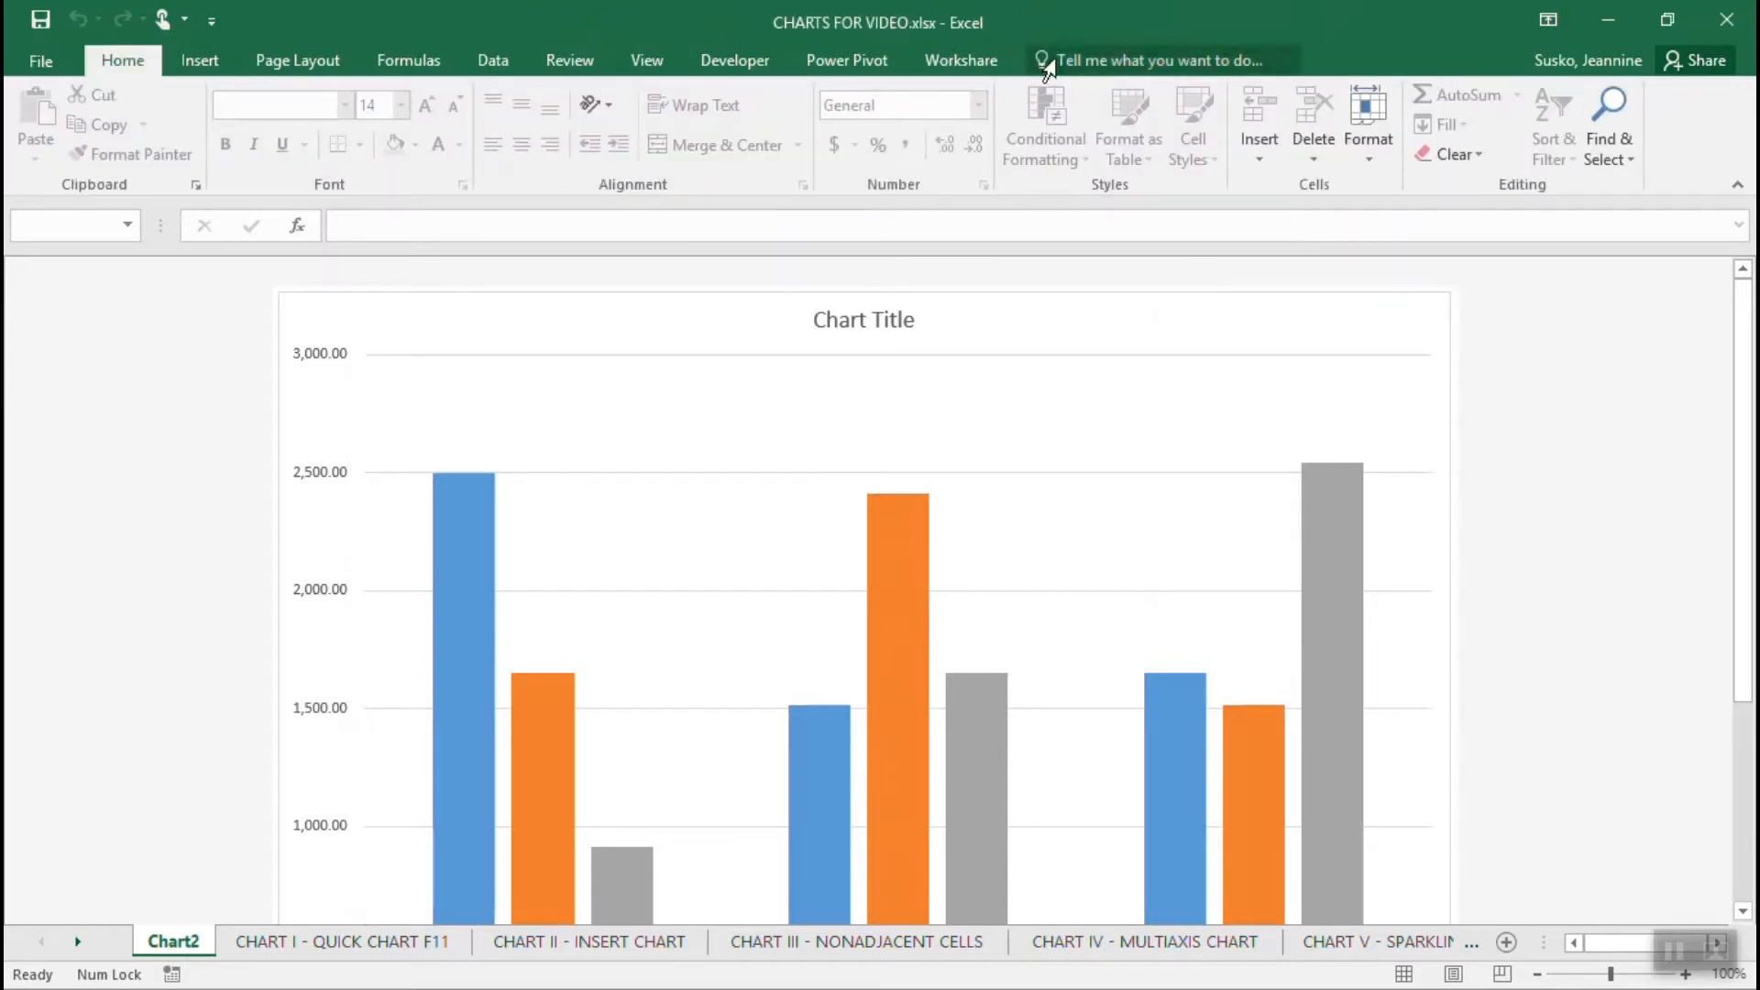
click(1003, 414)
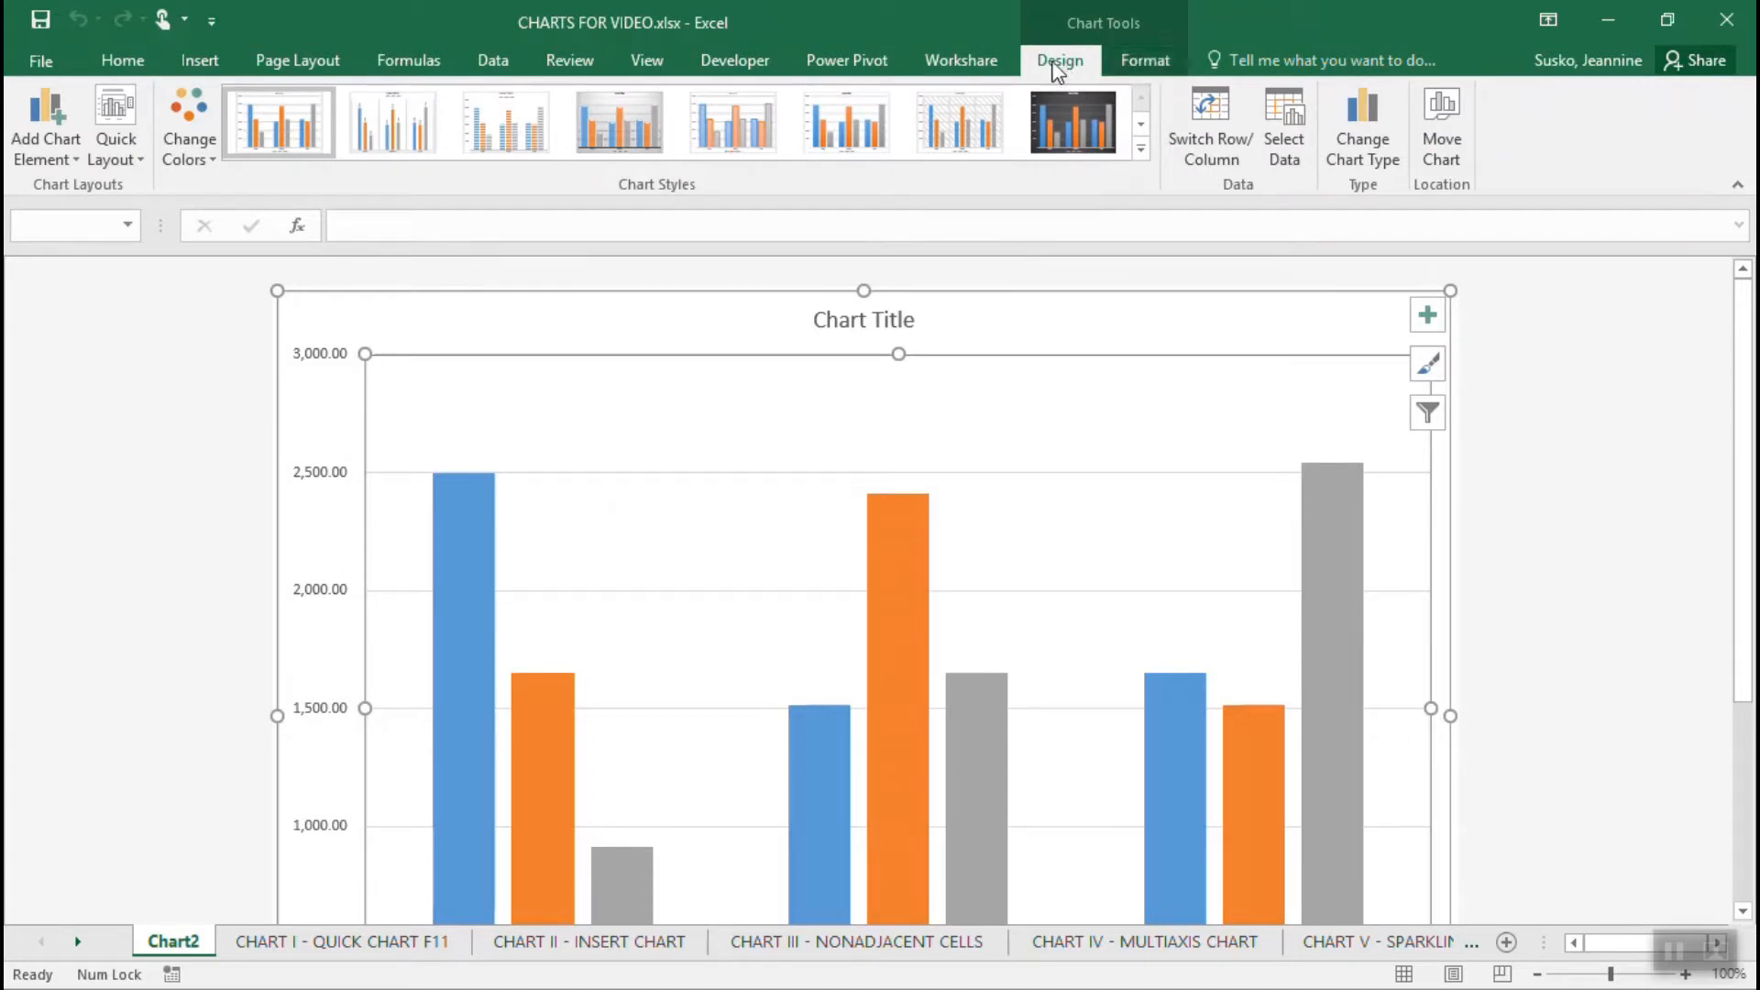
Apply the dark-background chart style with solid bars and the blue monochromatic color scheme to the chart.
click(1142, 150)
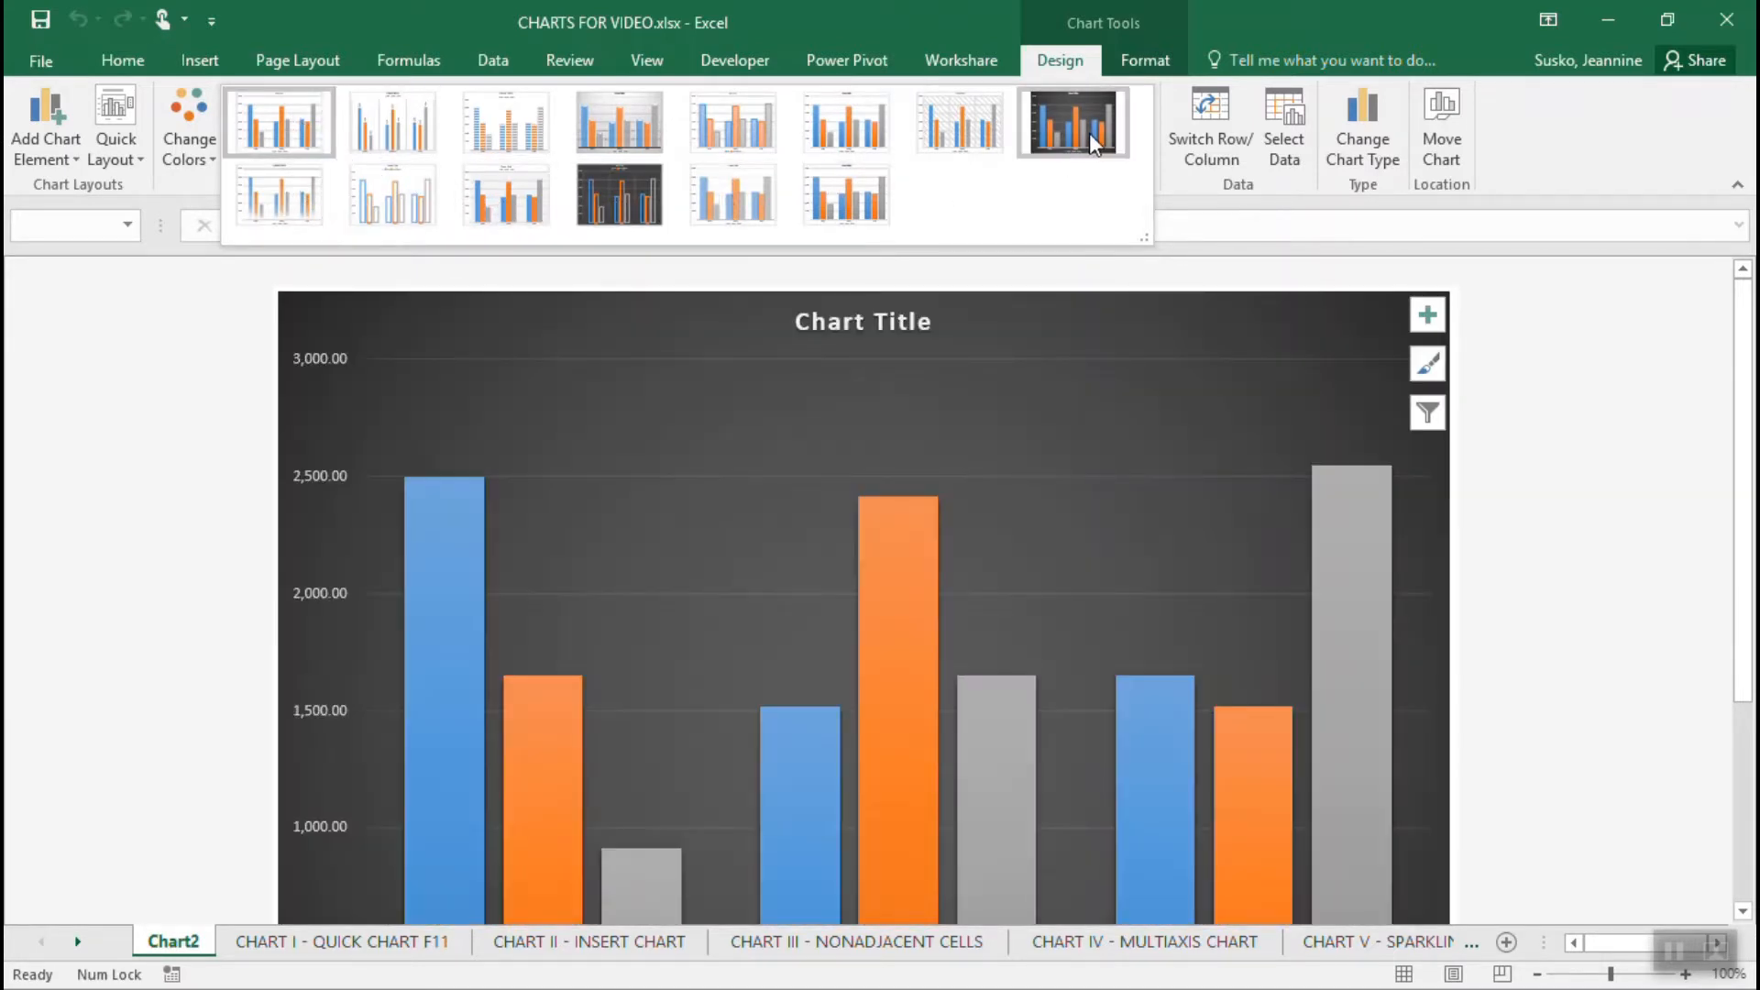
click(1089, 134)
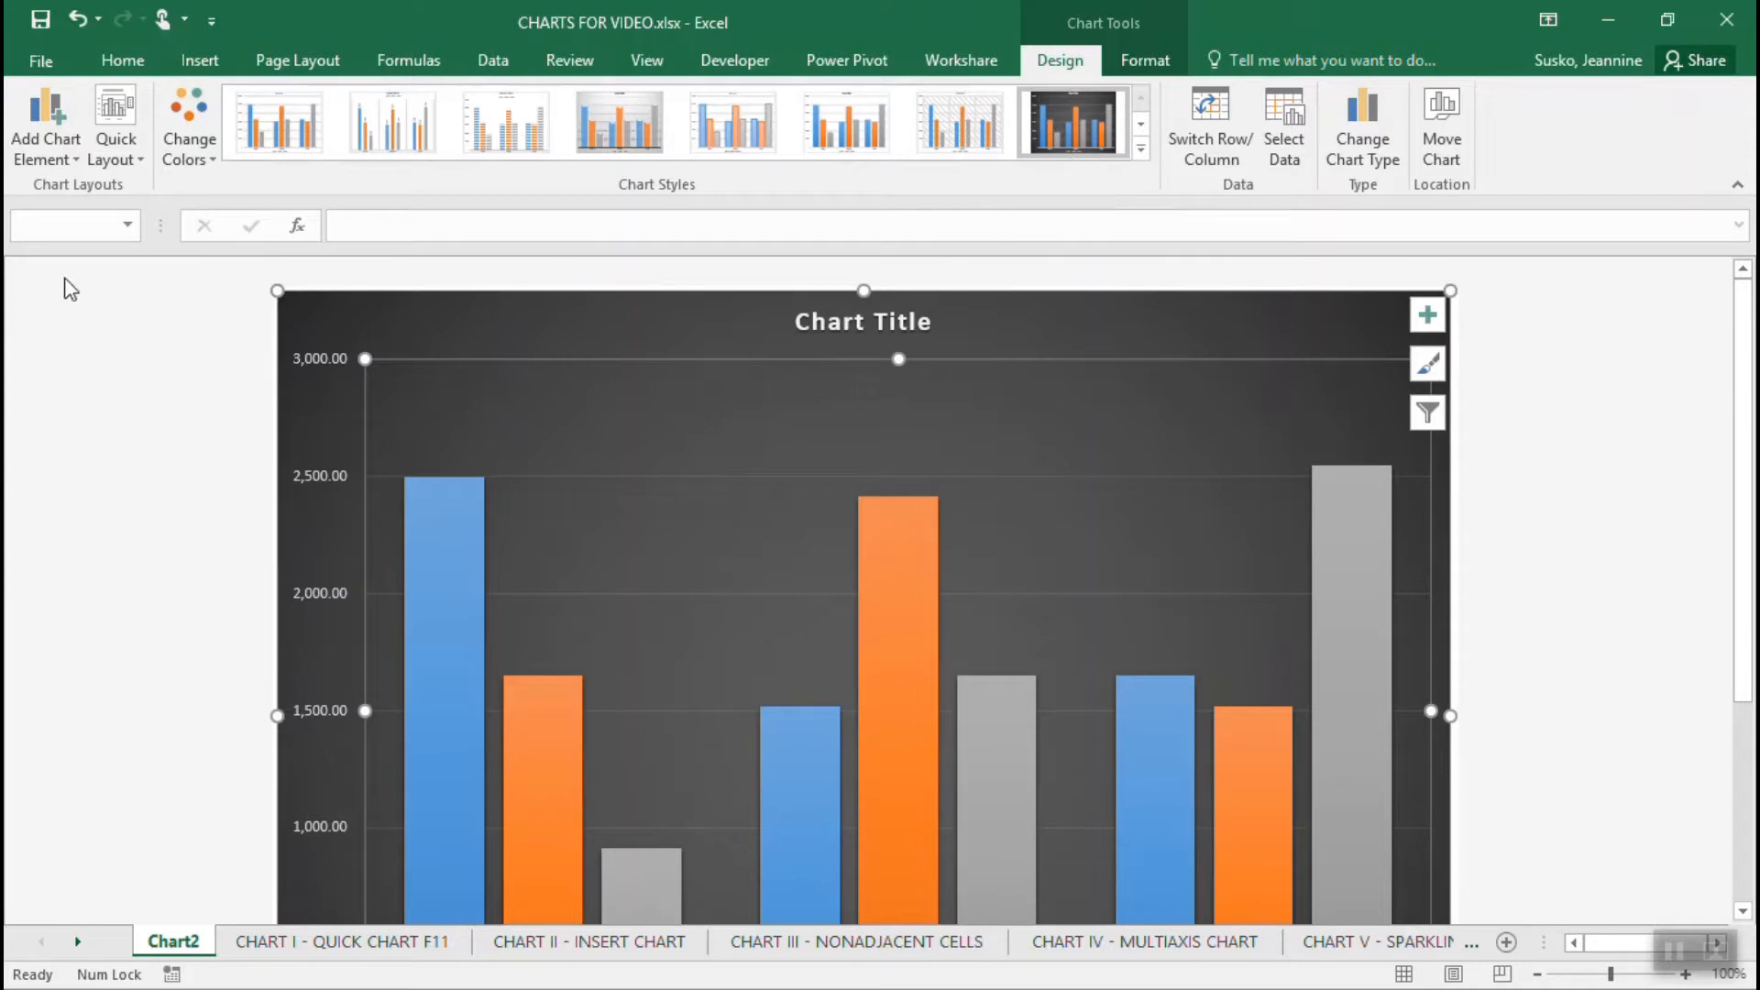
click(202, 162)
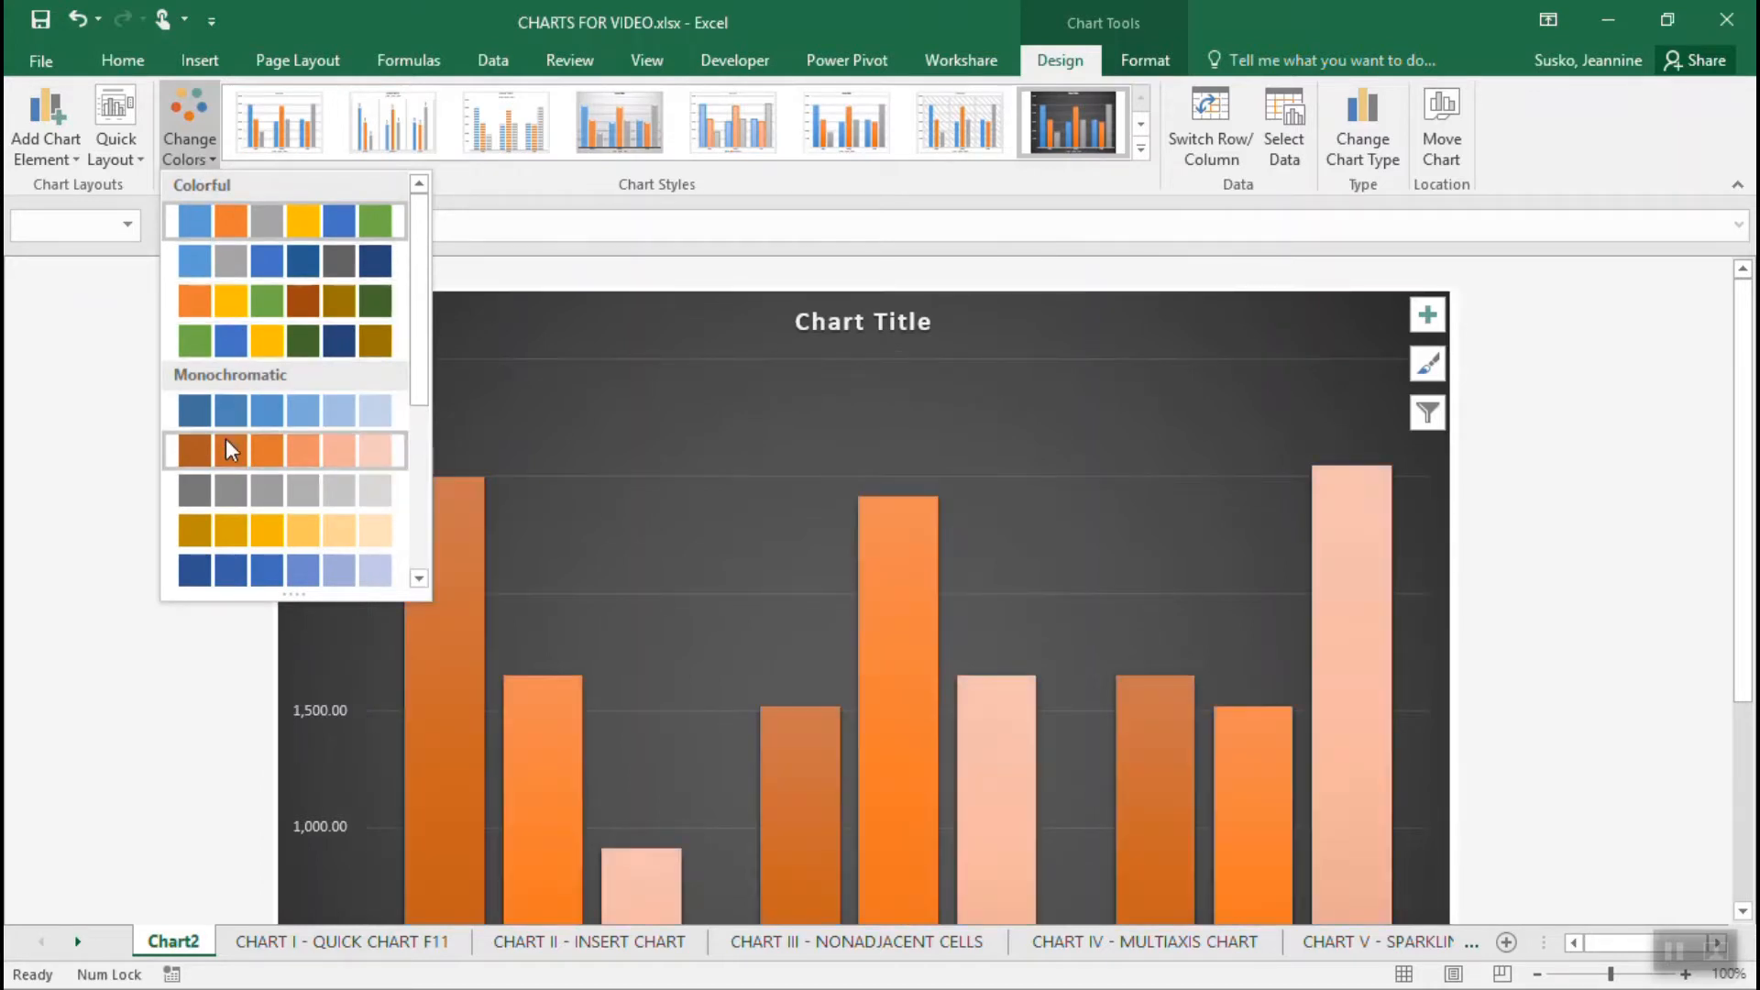
click(232, 398)
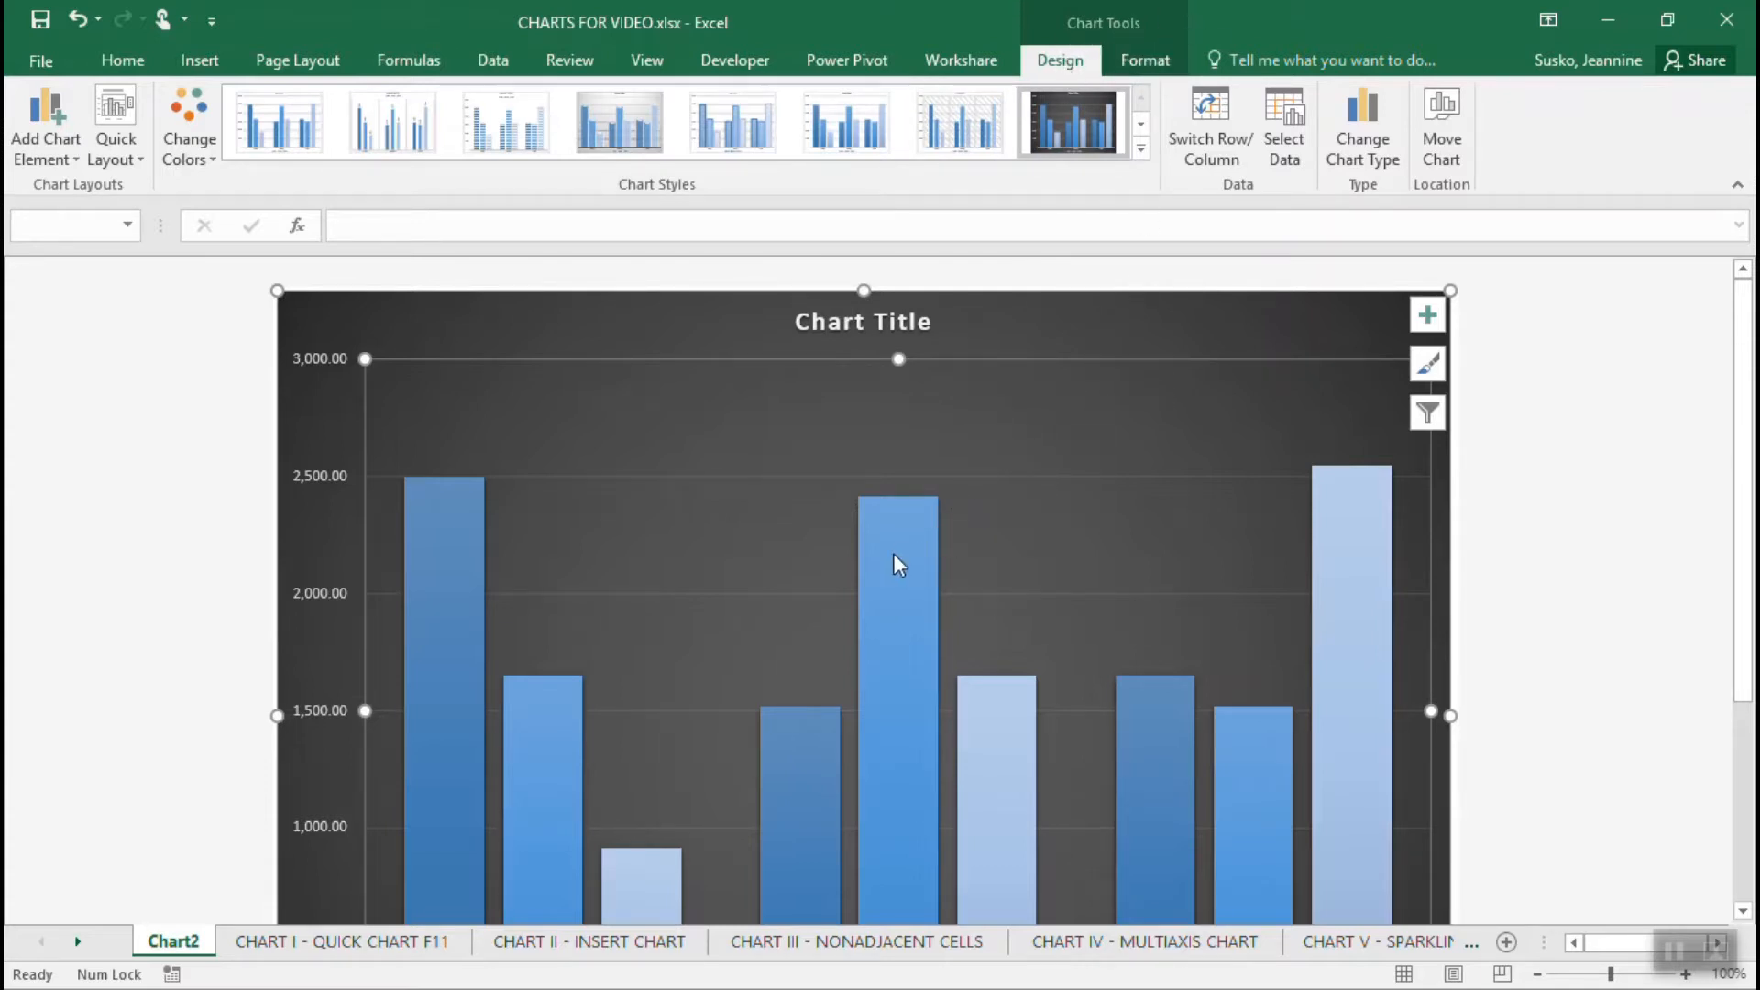
Check the Format Data Series command offered for the A TEAM series, and leave it without making changes.
scroll(1300, 534, down, 3)
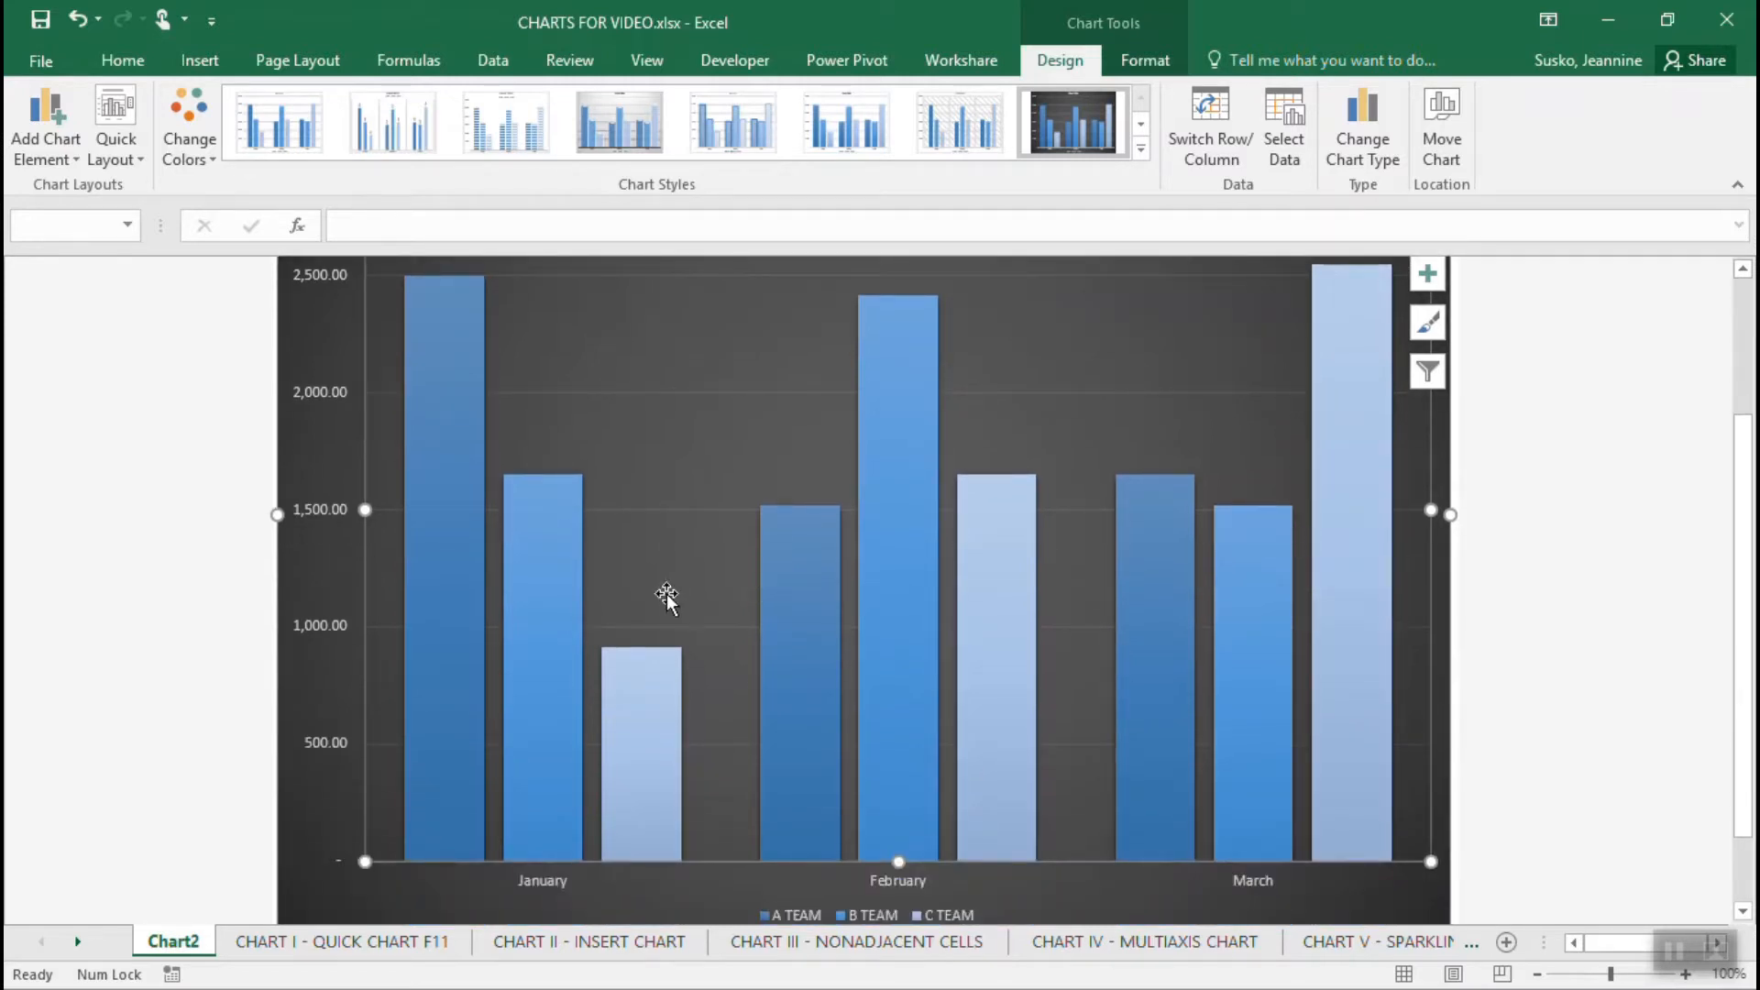
right_click(447, 614)
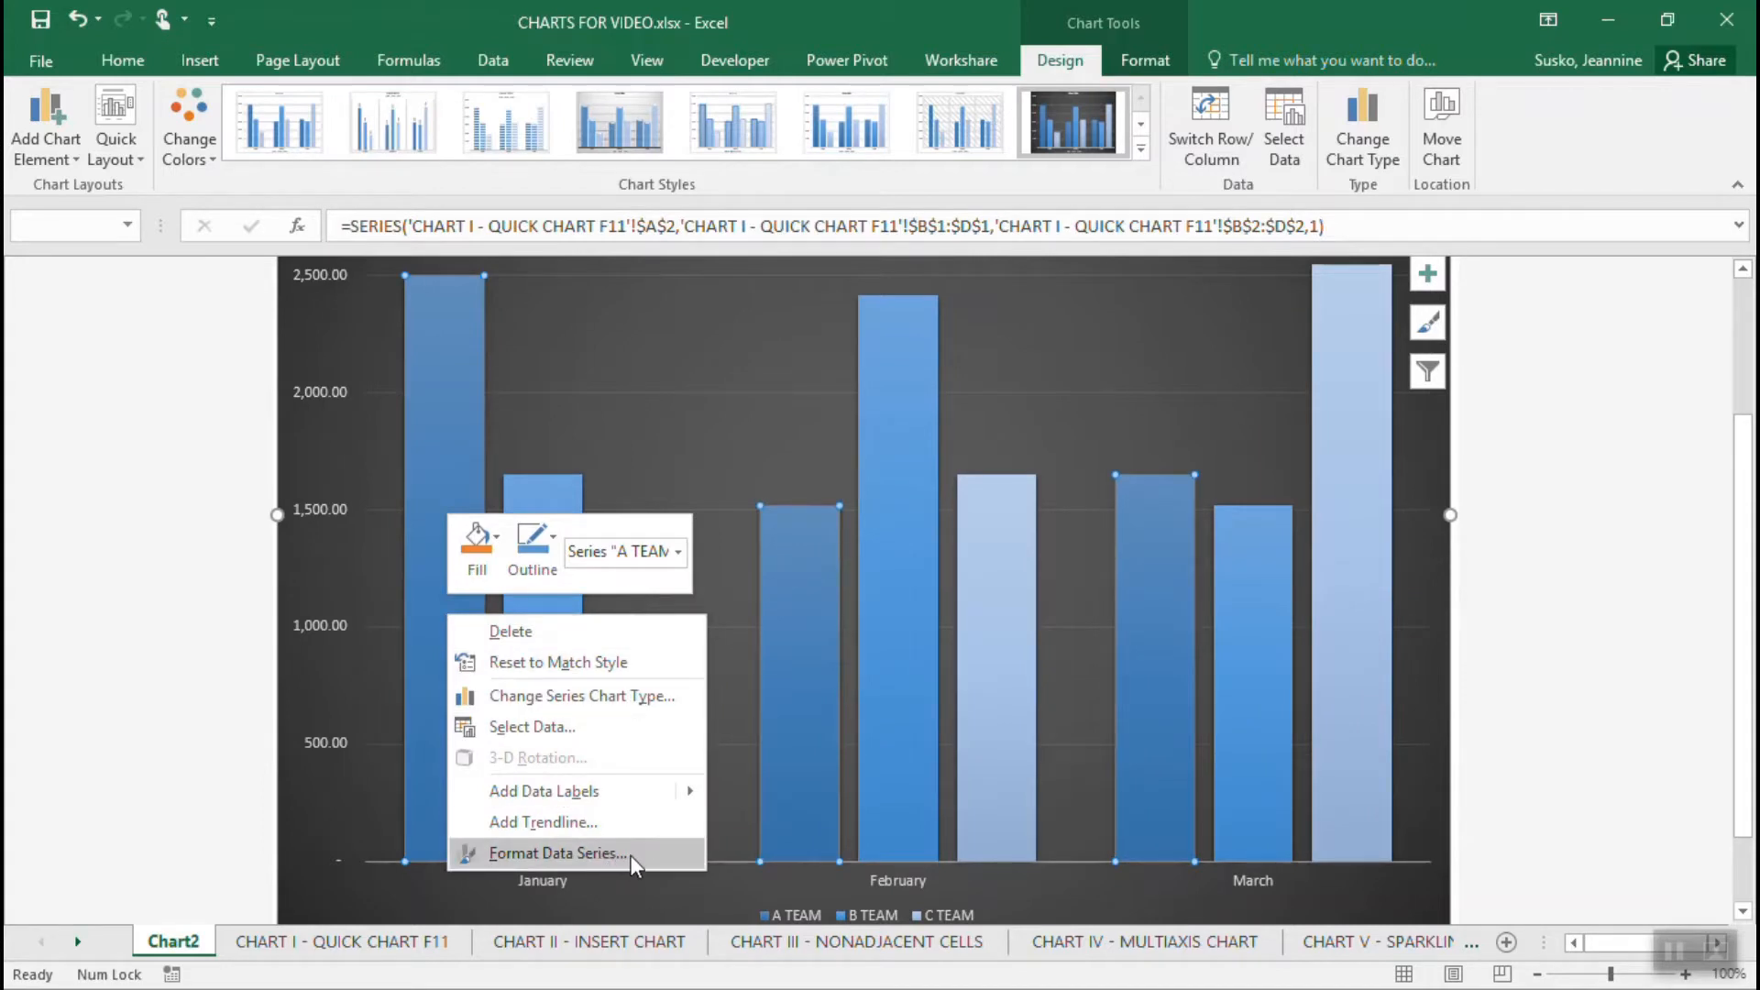
click(1585, 587)
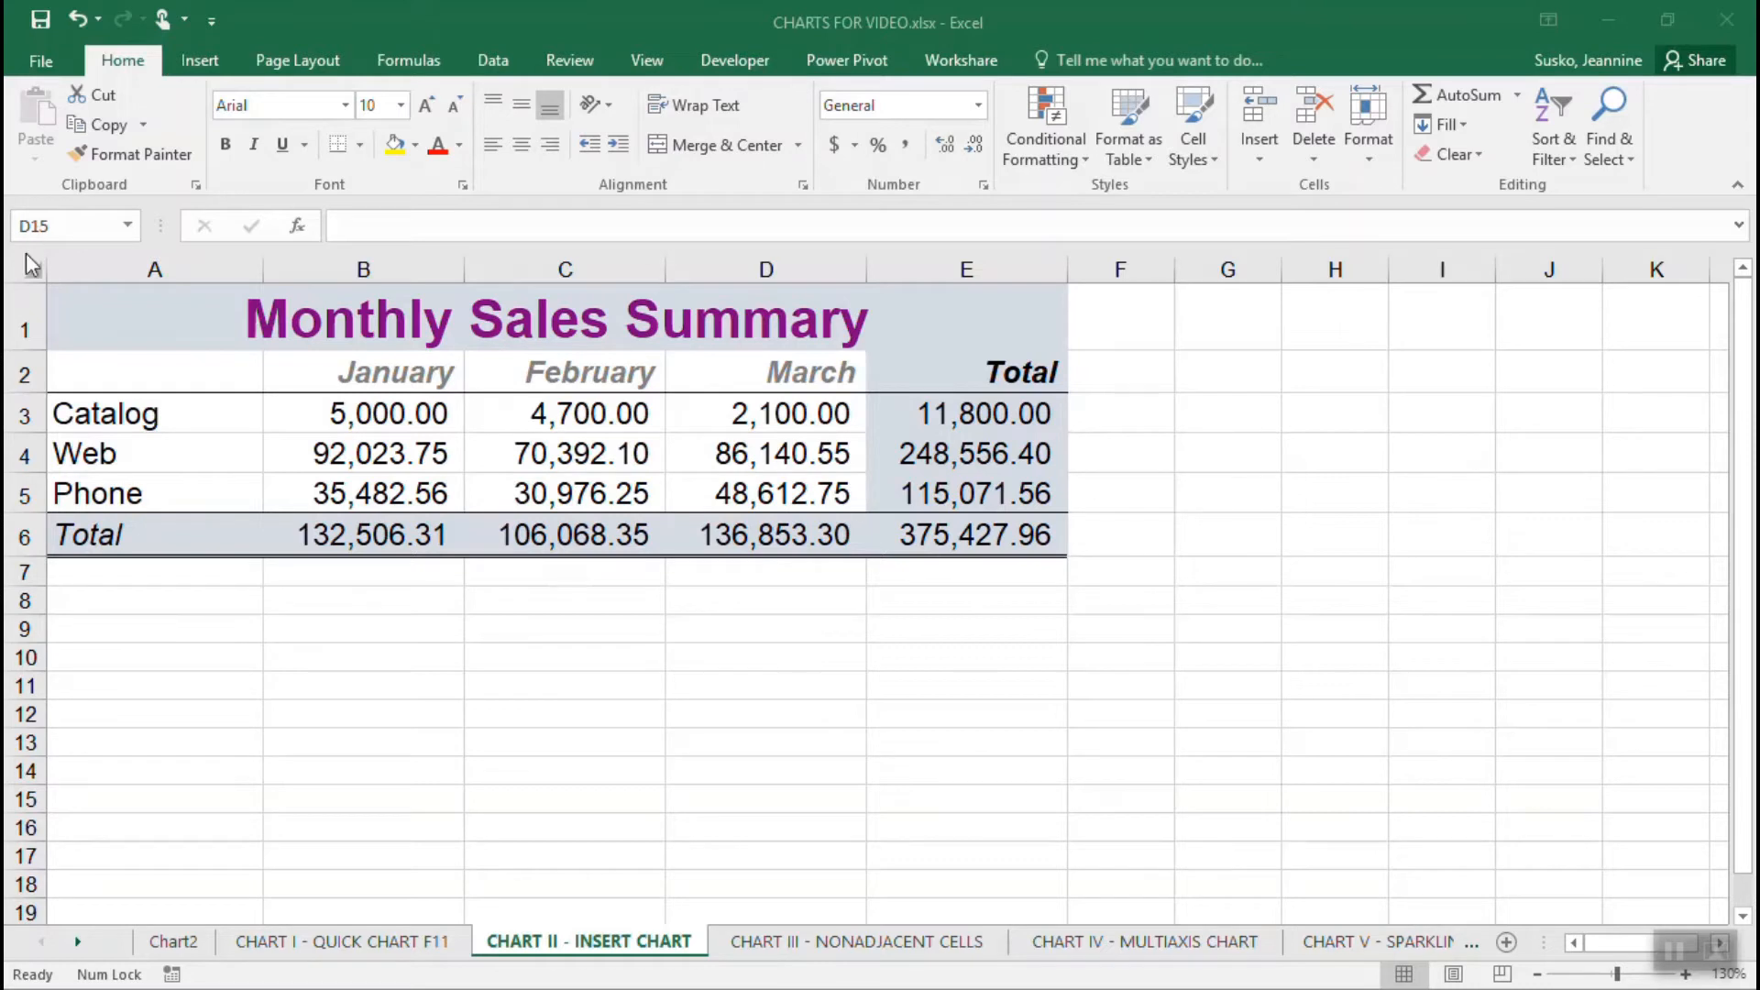
Insert a 3-D clustered column chart from A2:D5 on the CHART II - INSERT CHART sheet, leaving out the totals.
click(127, 374)
drag(127, 374, 727, 492)
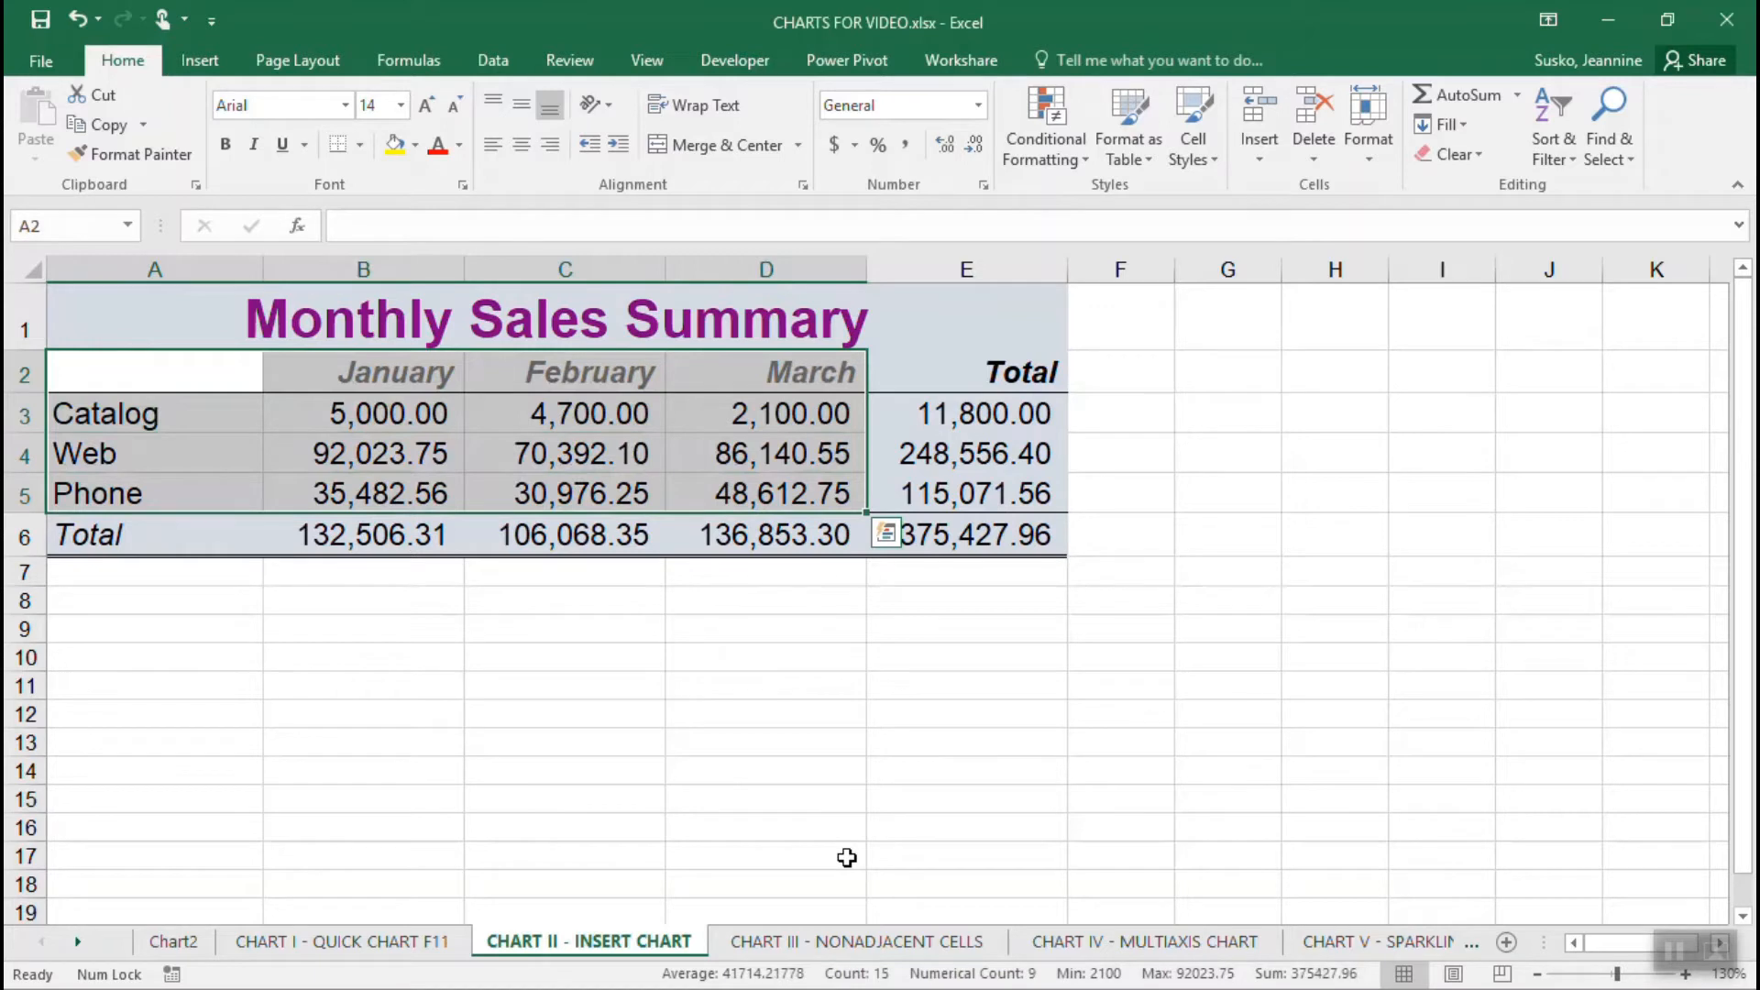
click(202, 62)
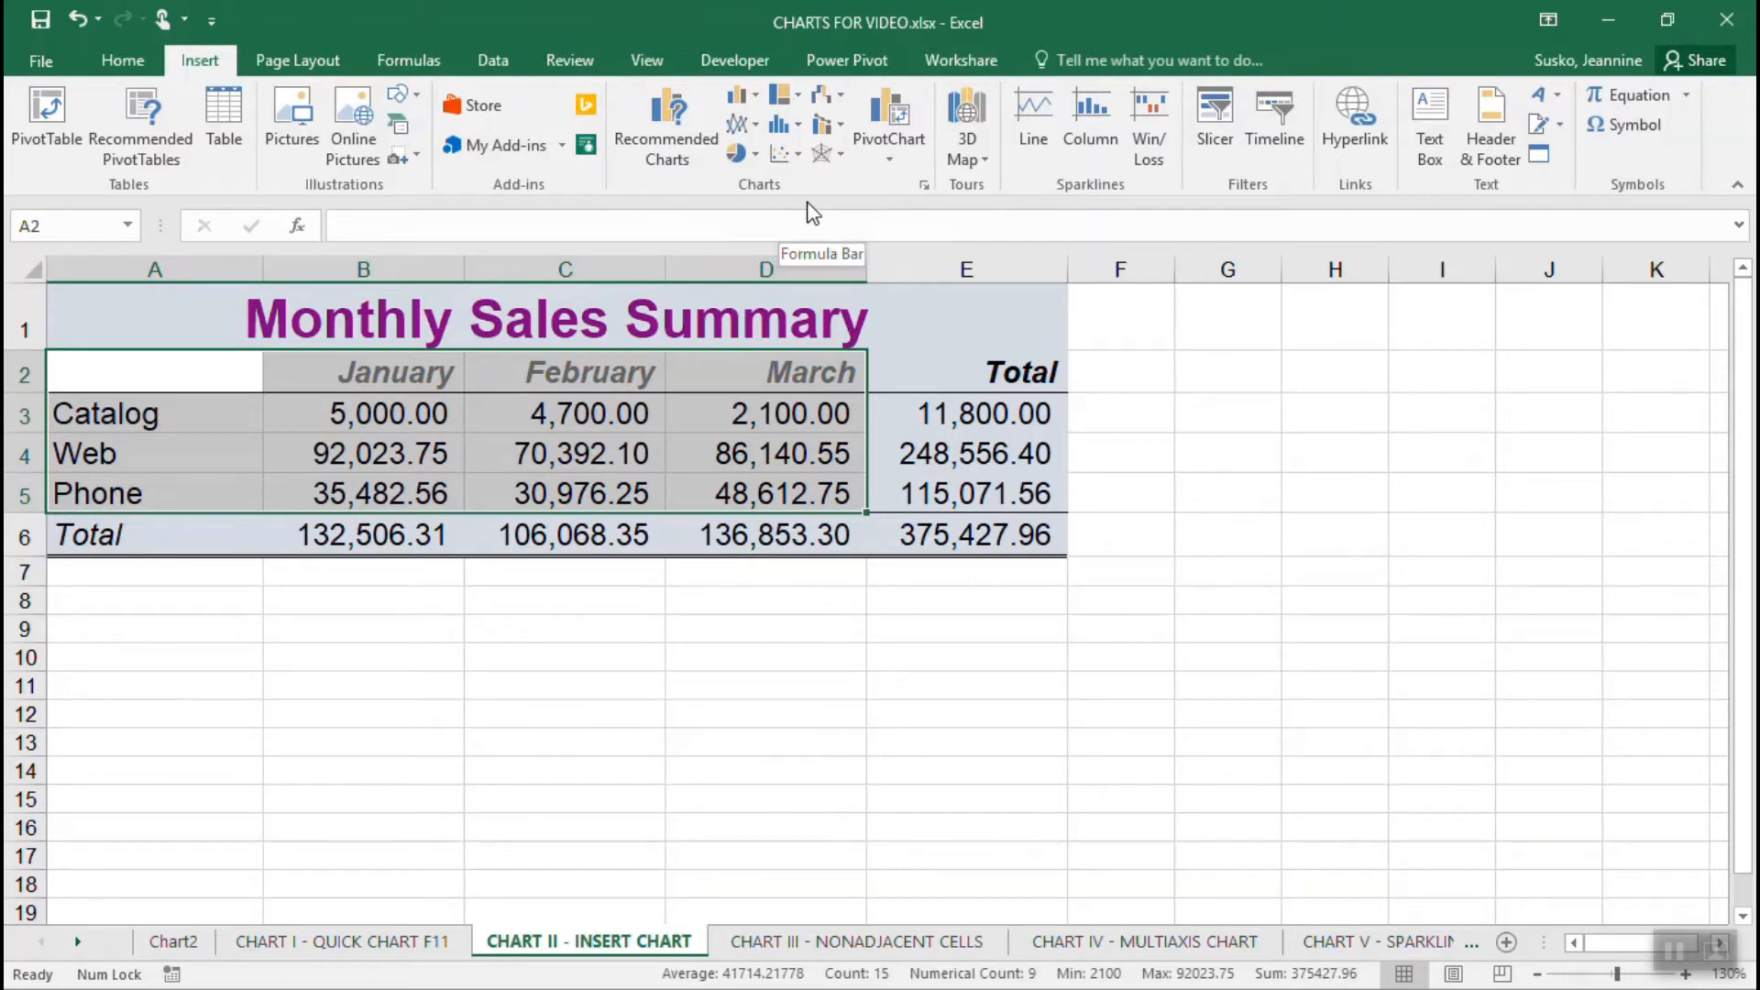
click(757, 98)
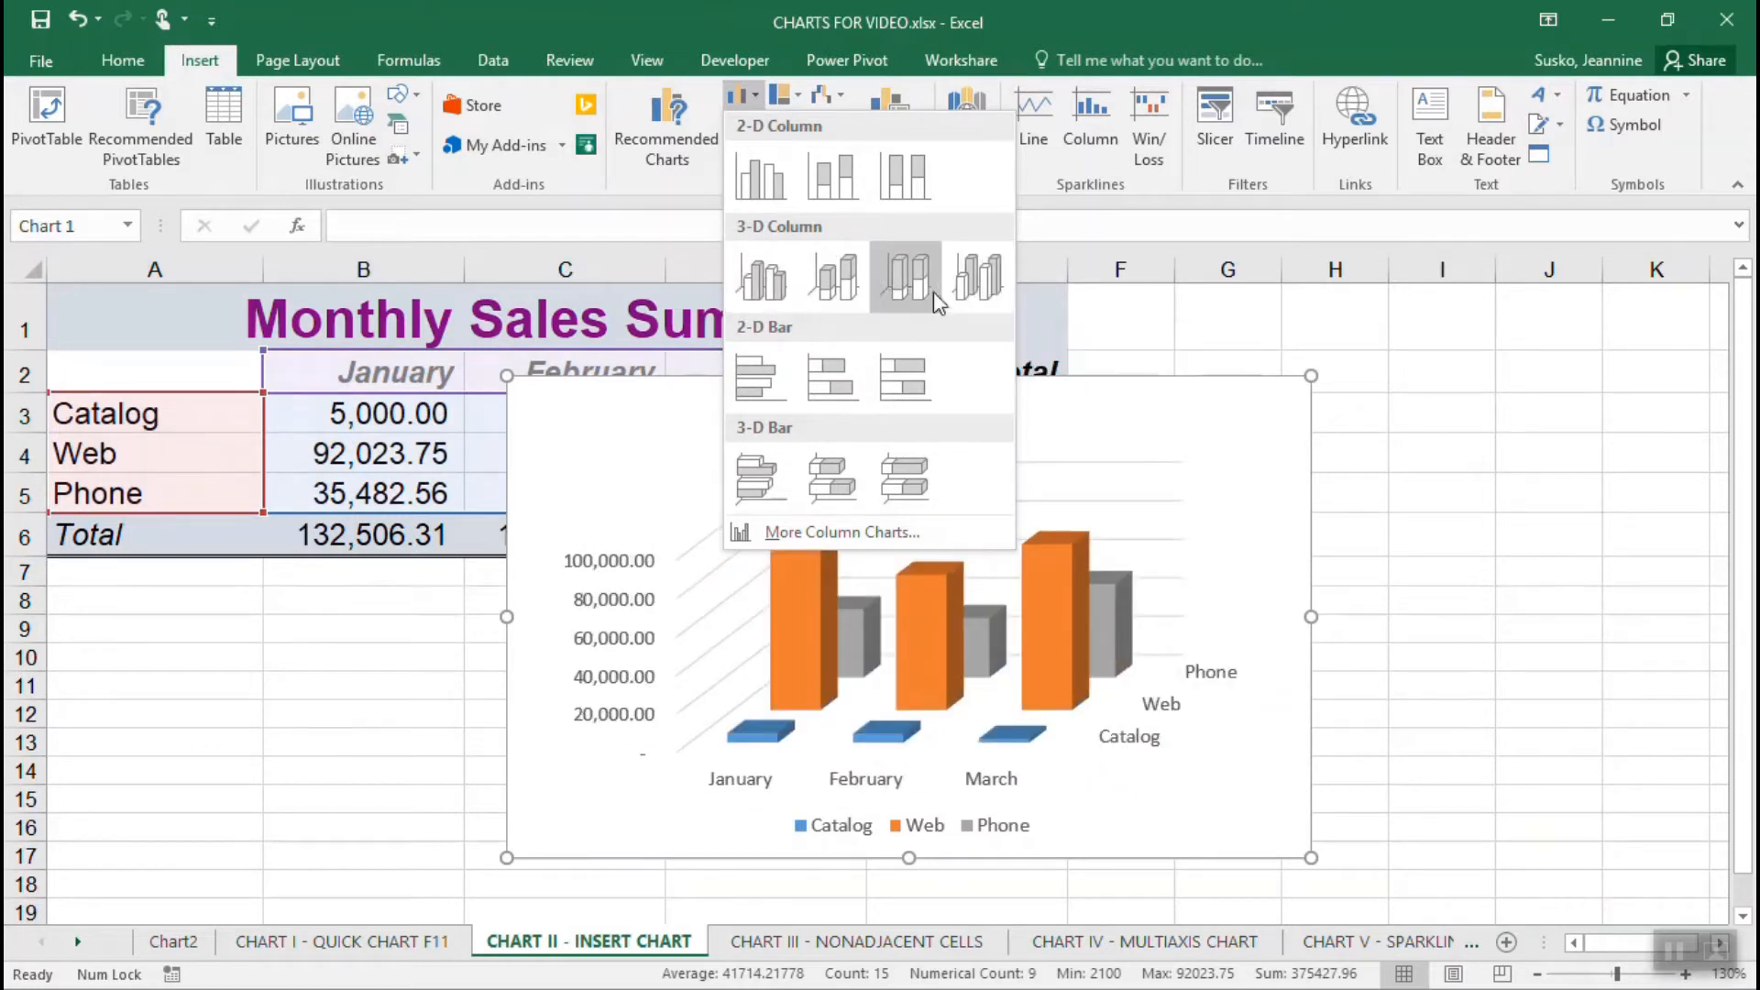
click(758, 278)
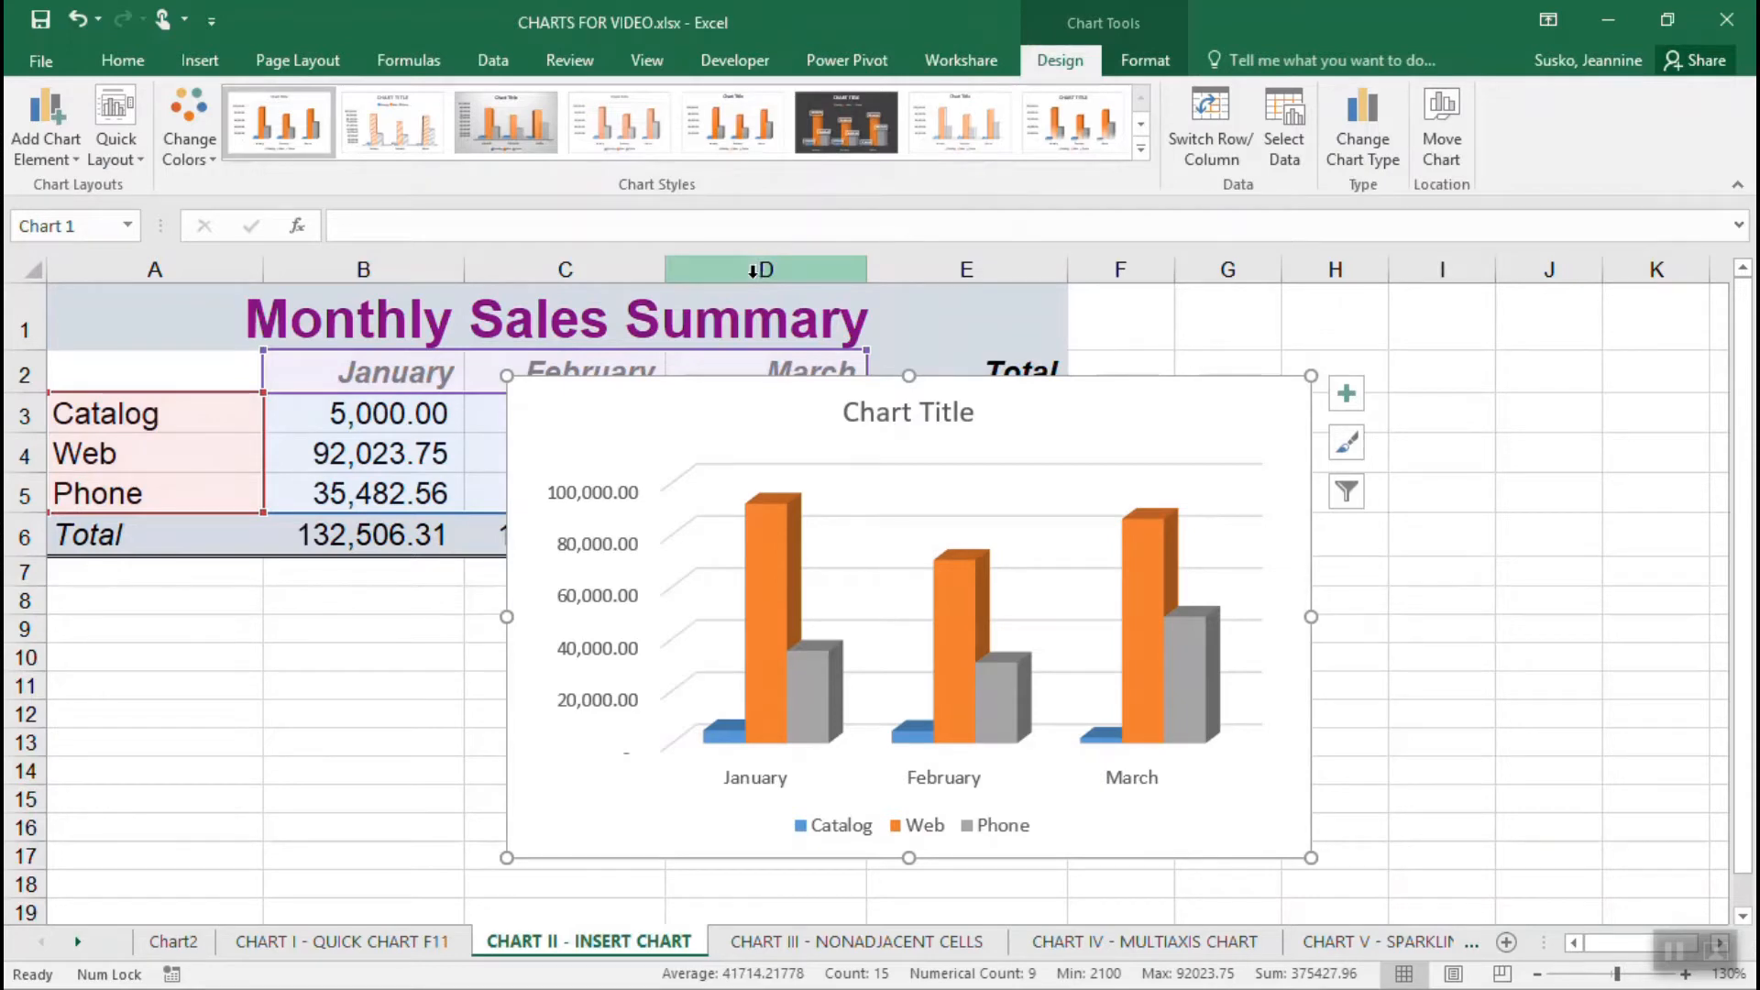
Revisit the CHART I data and Chart2 sheets for comparison, and move the 3-D column chart below the sales table, starting at row 8.
click(290, 945)
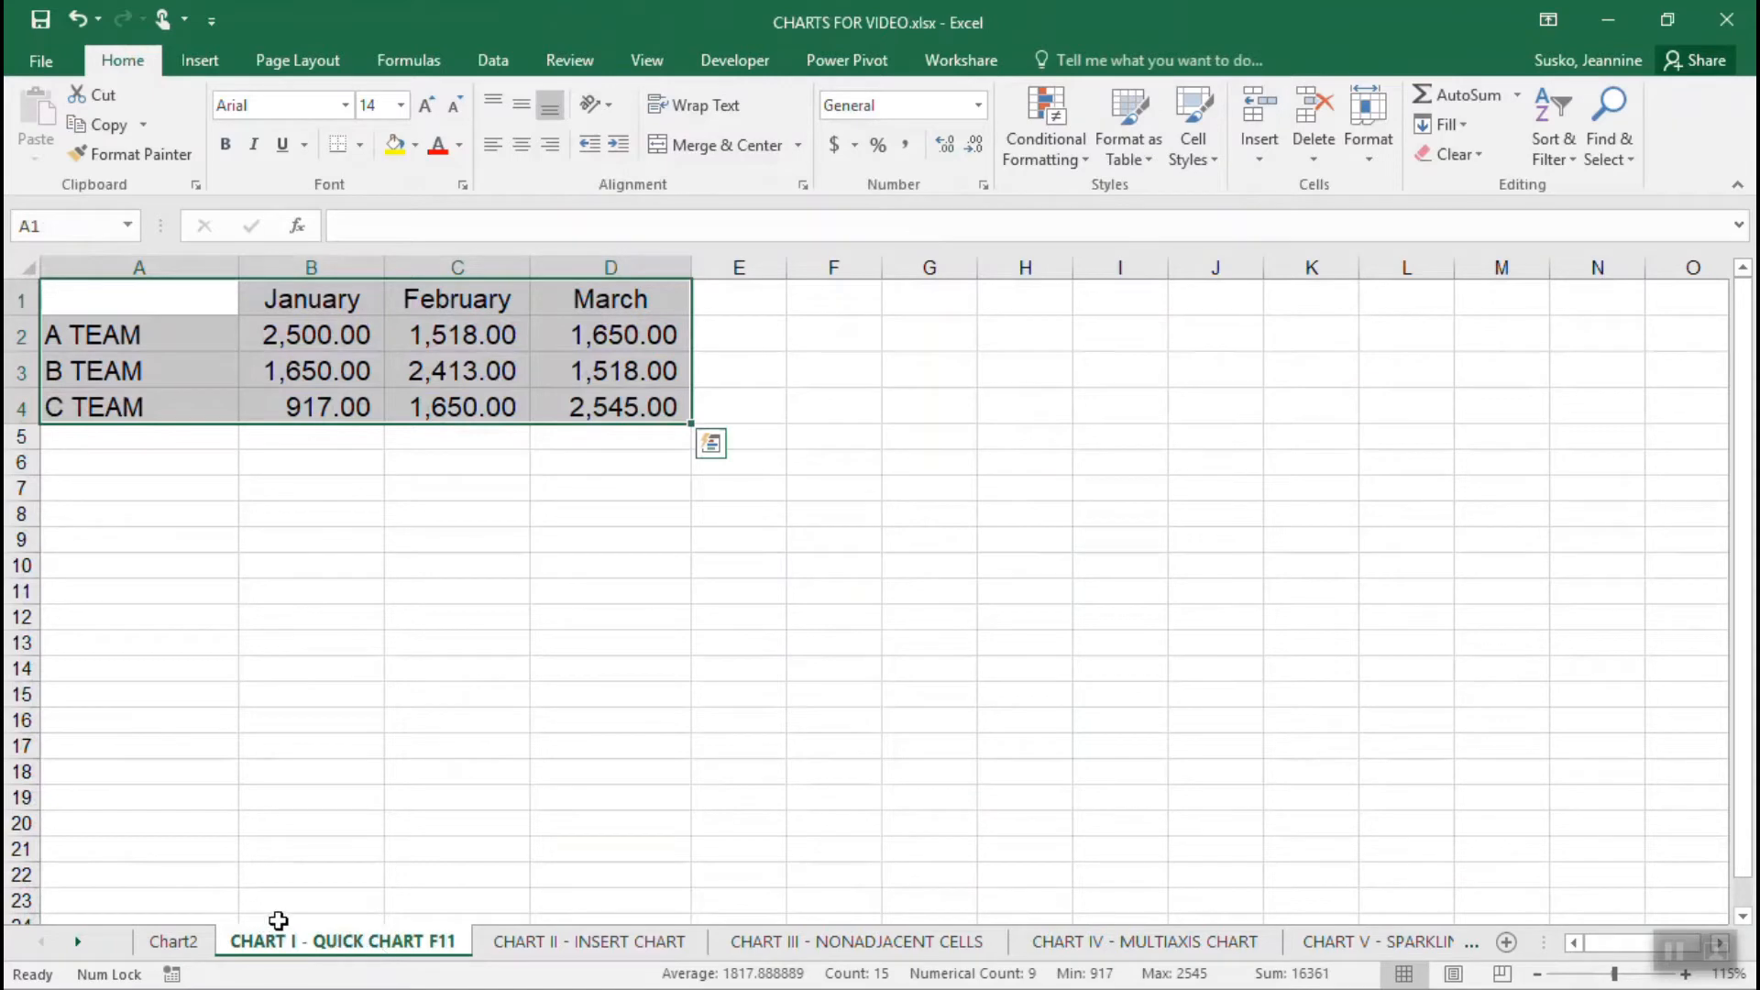
click(176, 954)
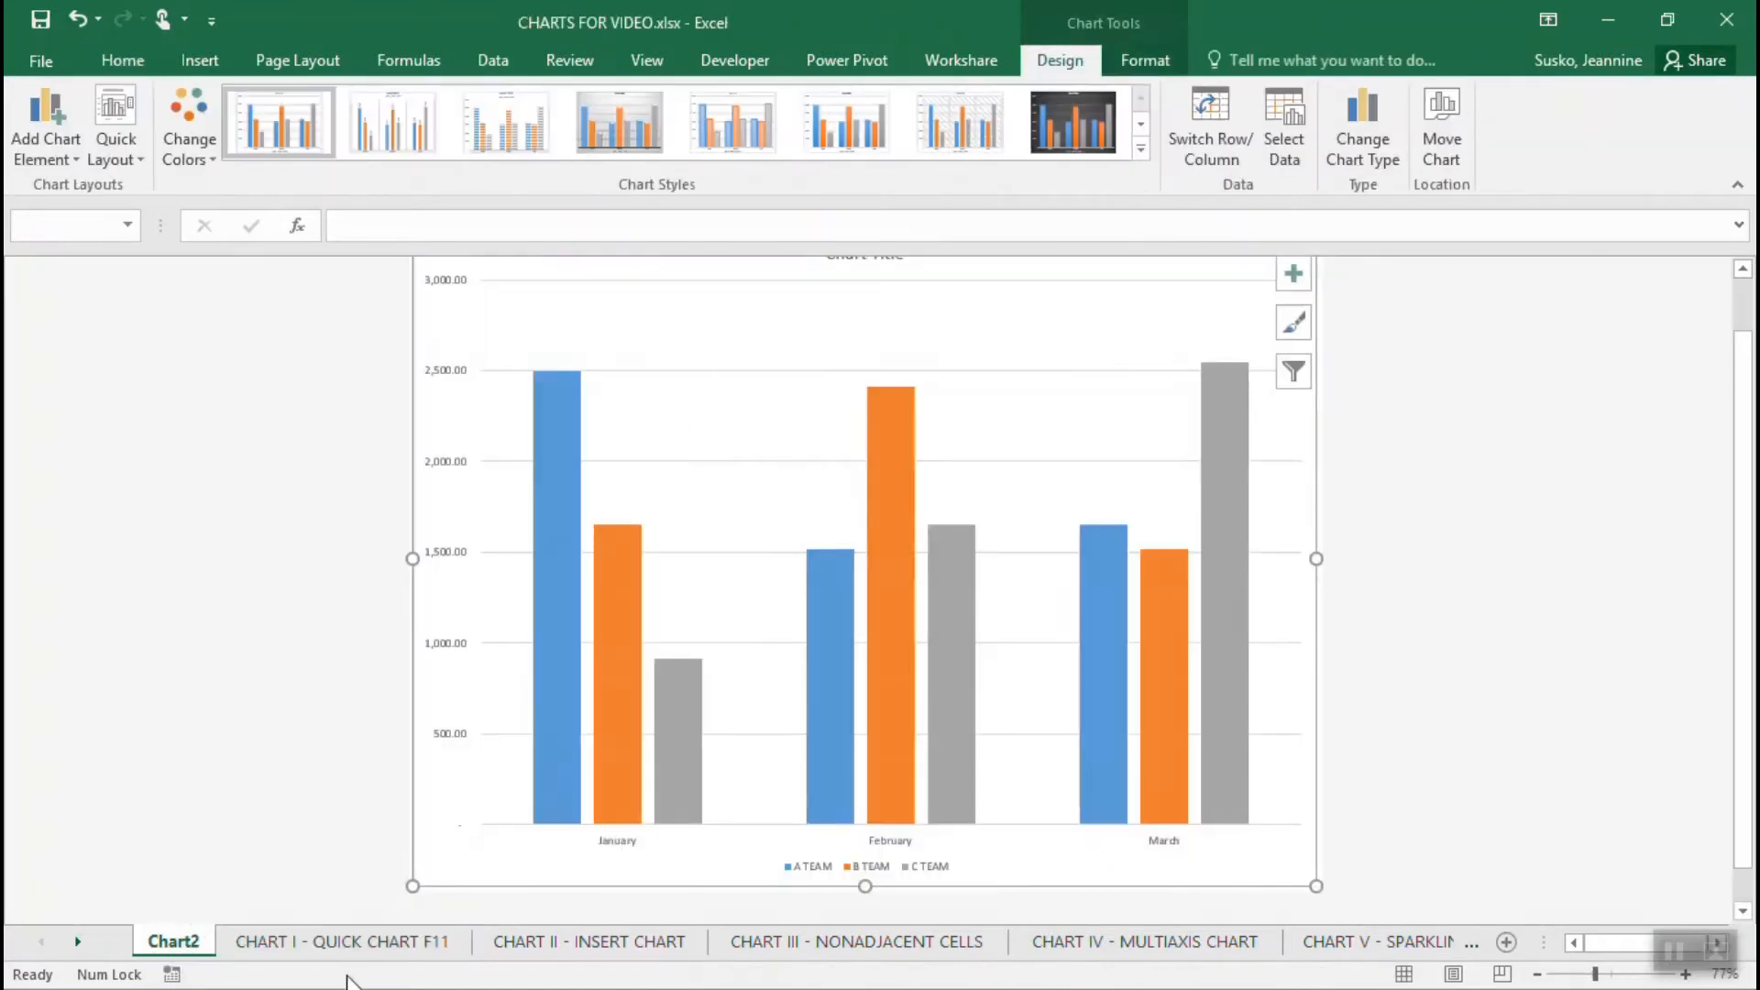
click(587, 949)
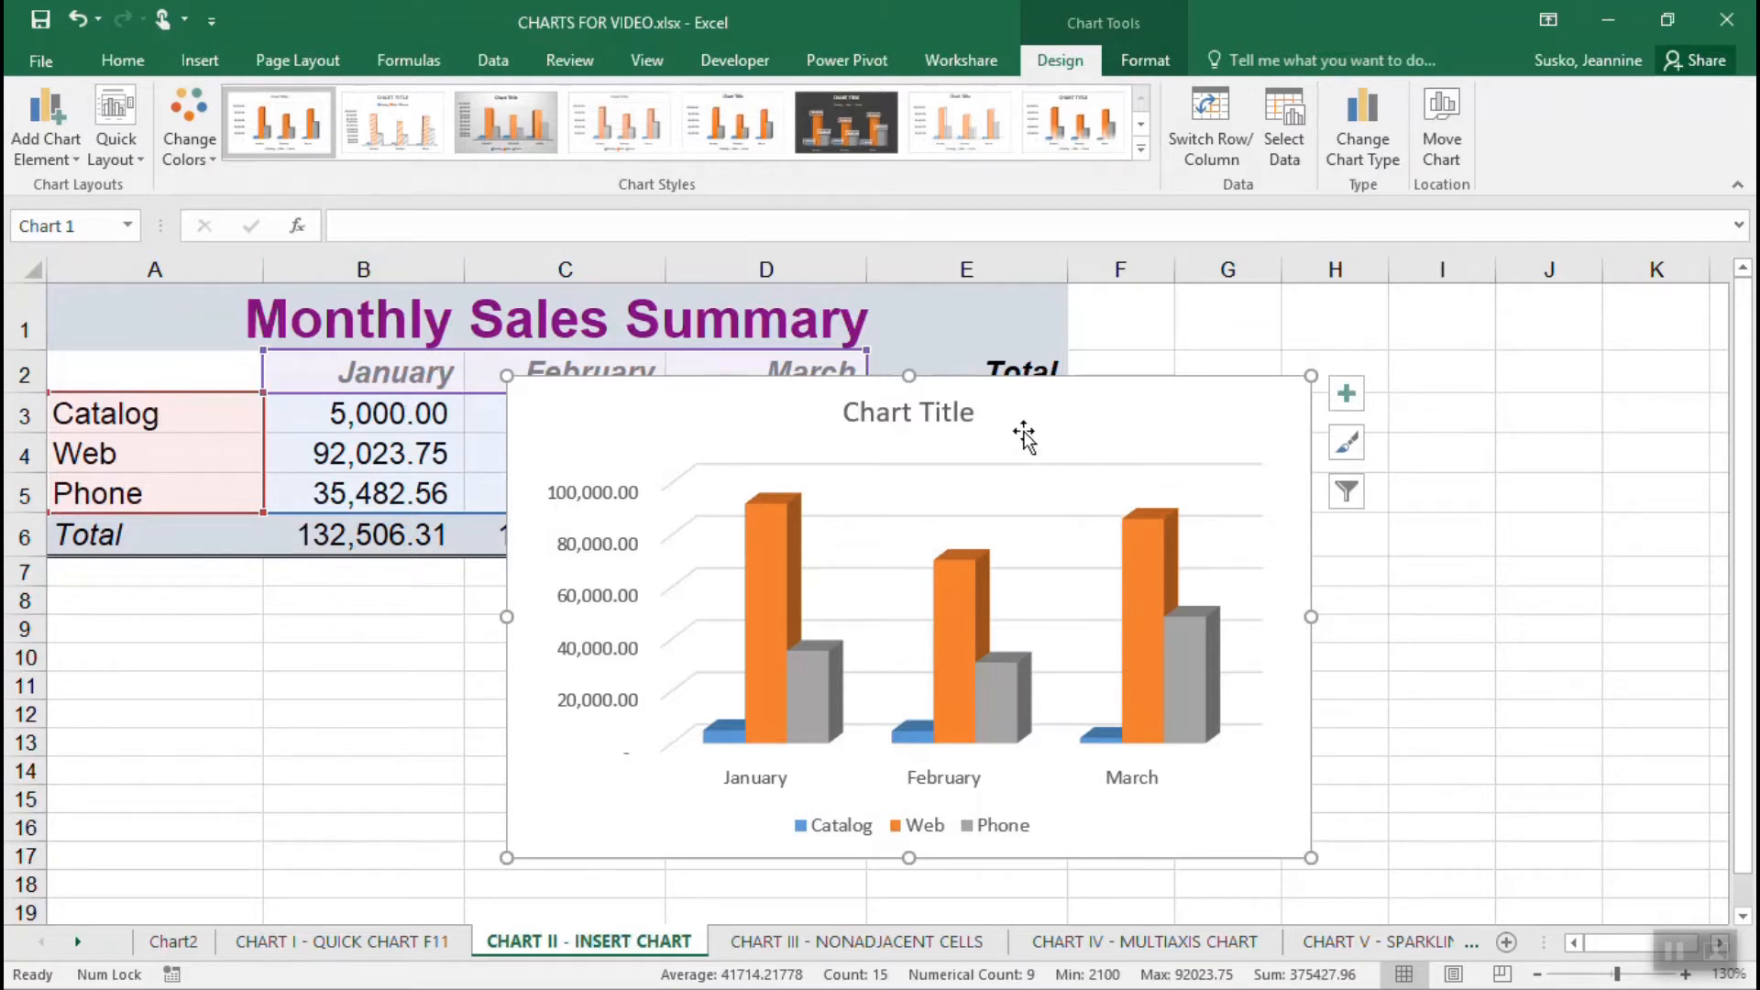
mouse_move(1060, 424)
mouse_down()
mouse_move(778, 605)
mouse_move(652, 648)
mouse_move(617, 632)
mouse_up()
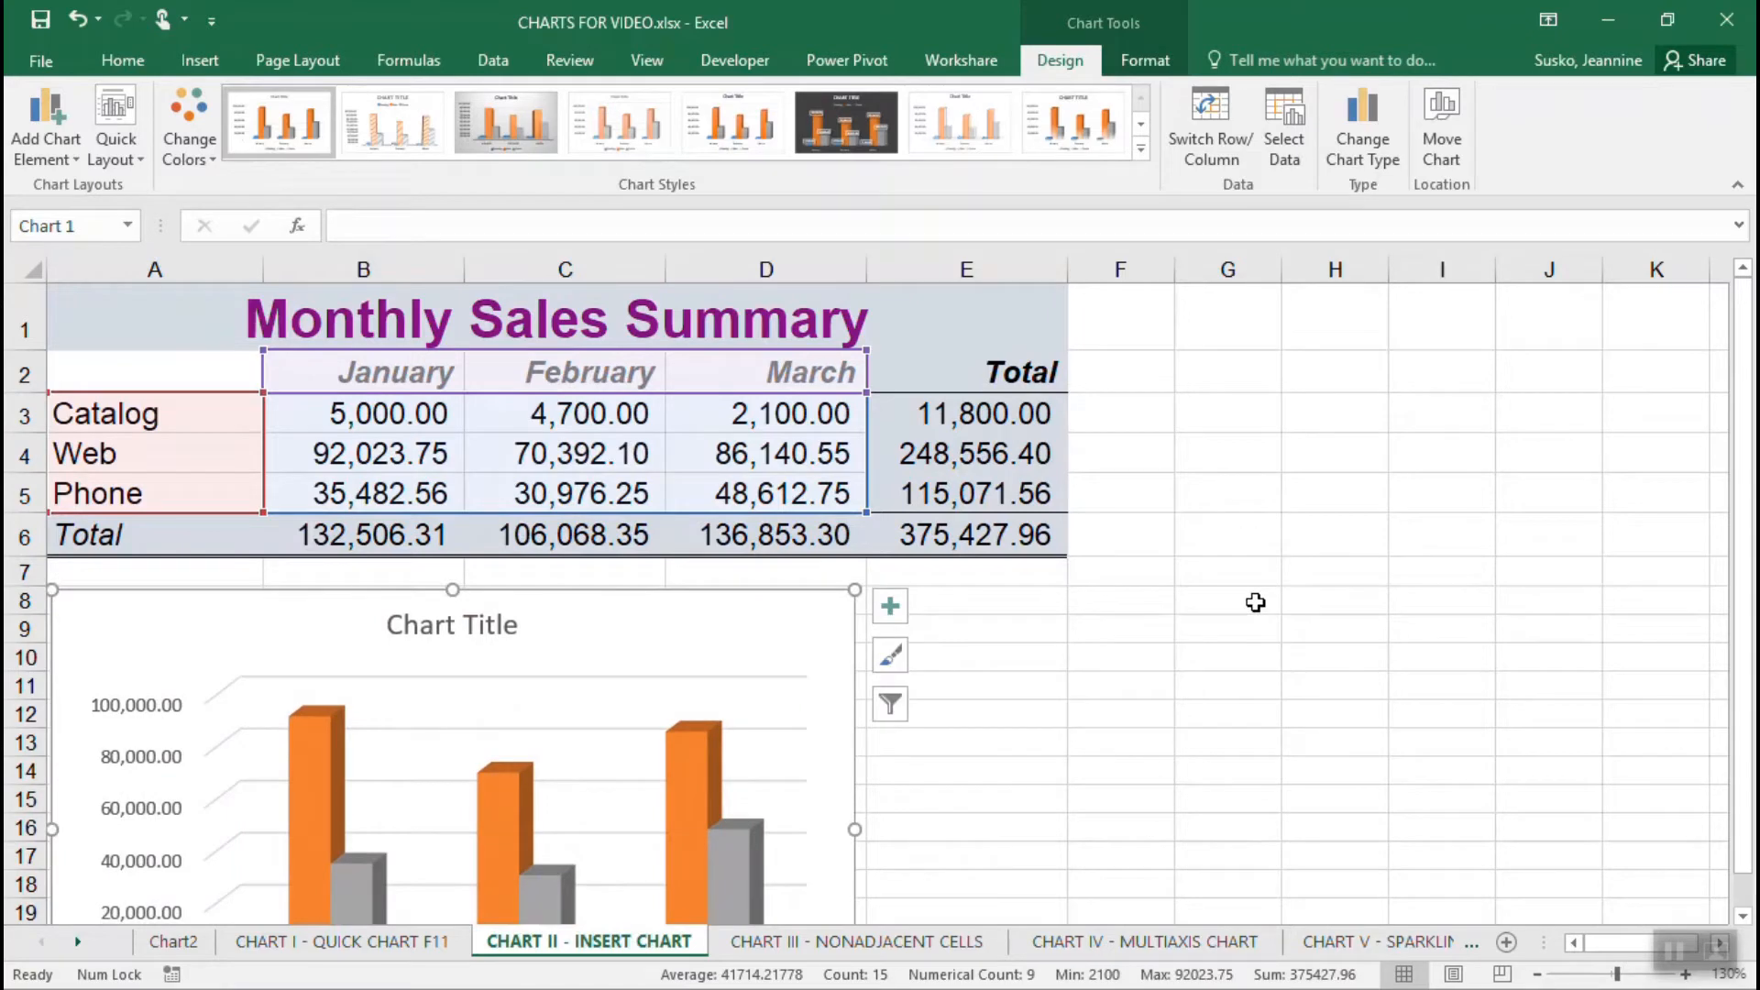
Align the 3-D column chart with the sheet's left edge and widen it to span columns A to E, rows 8 to 24.
scroll(1255, 603, down, 1)
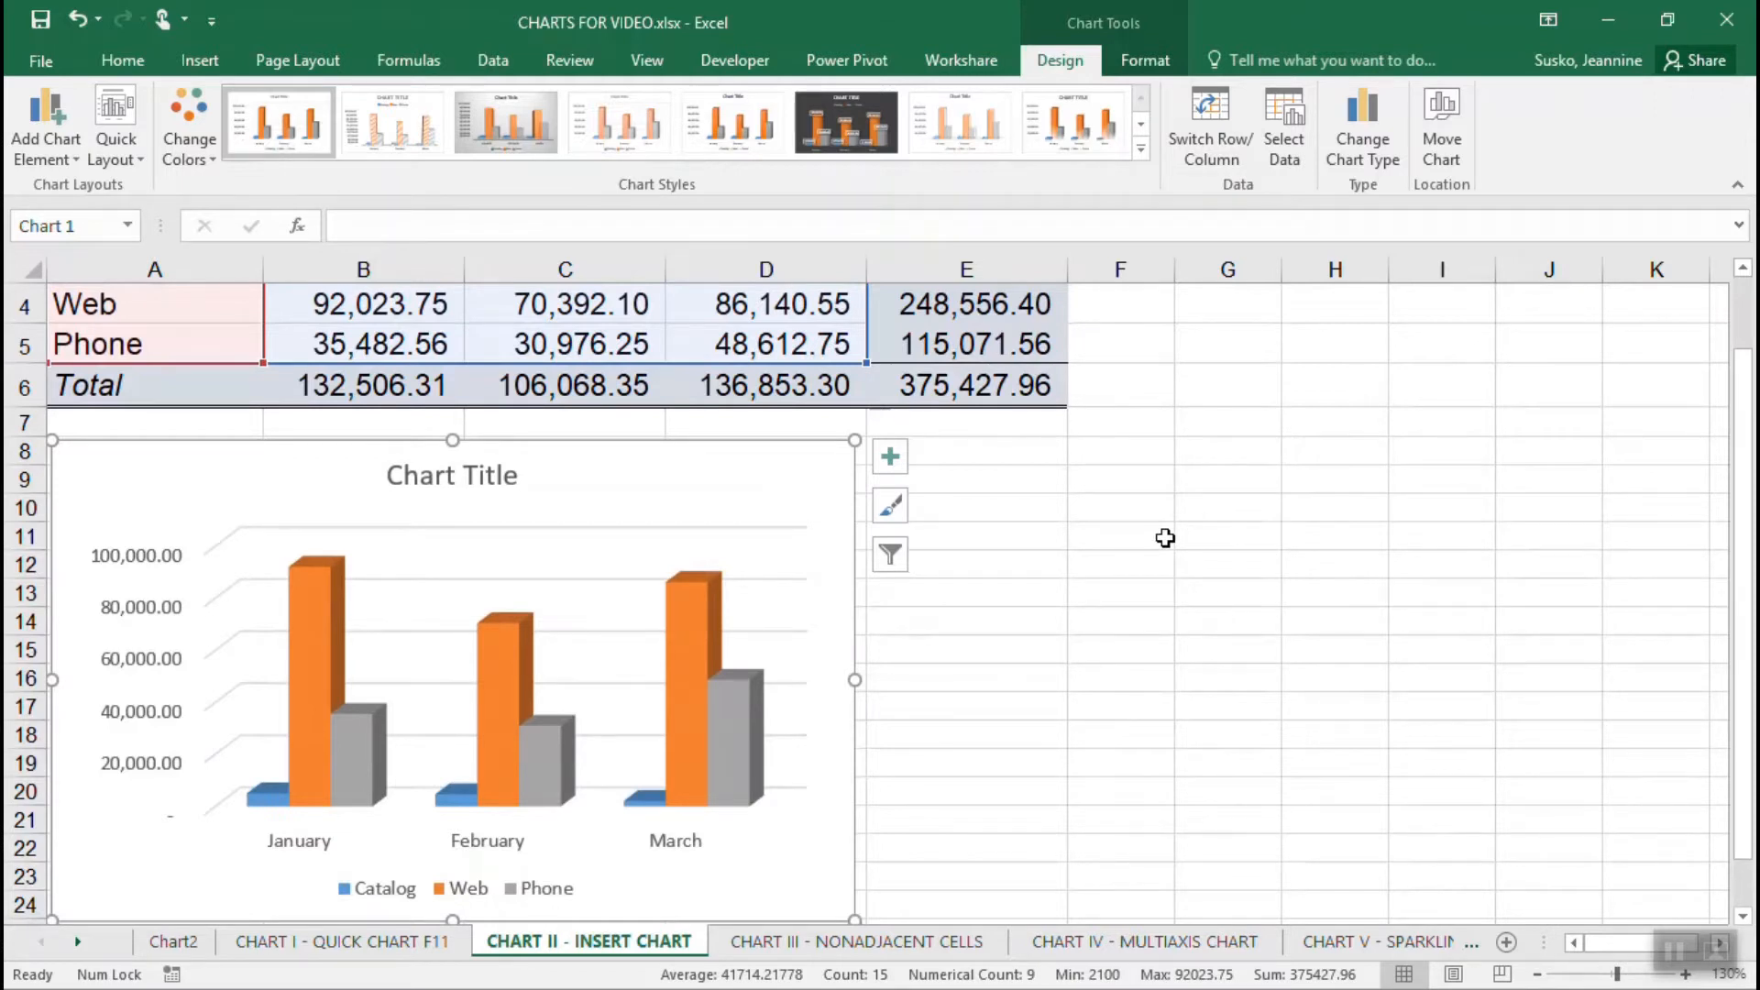
scroll(1164, 538, down, 1)
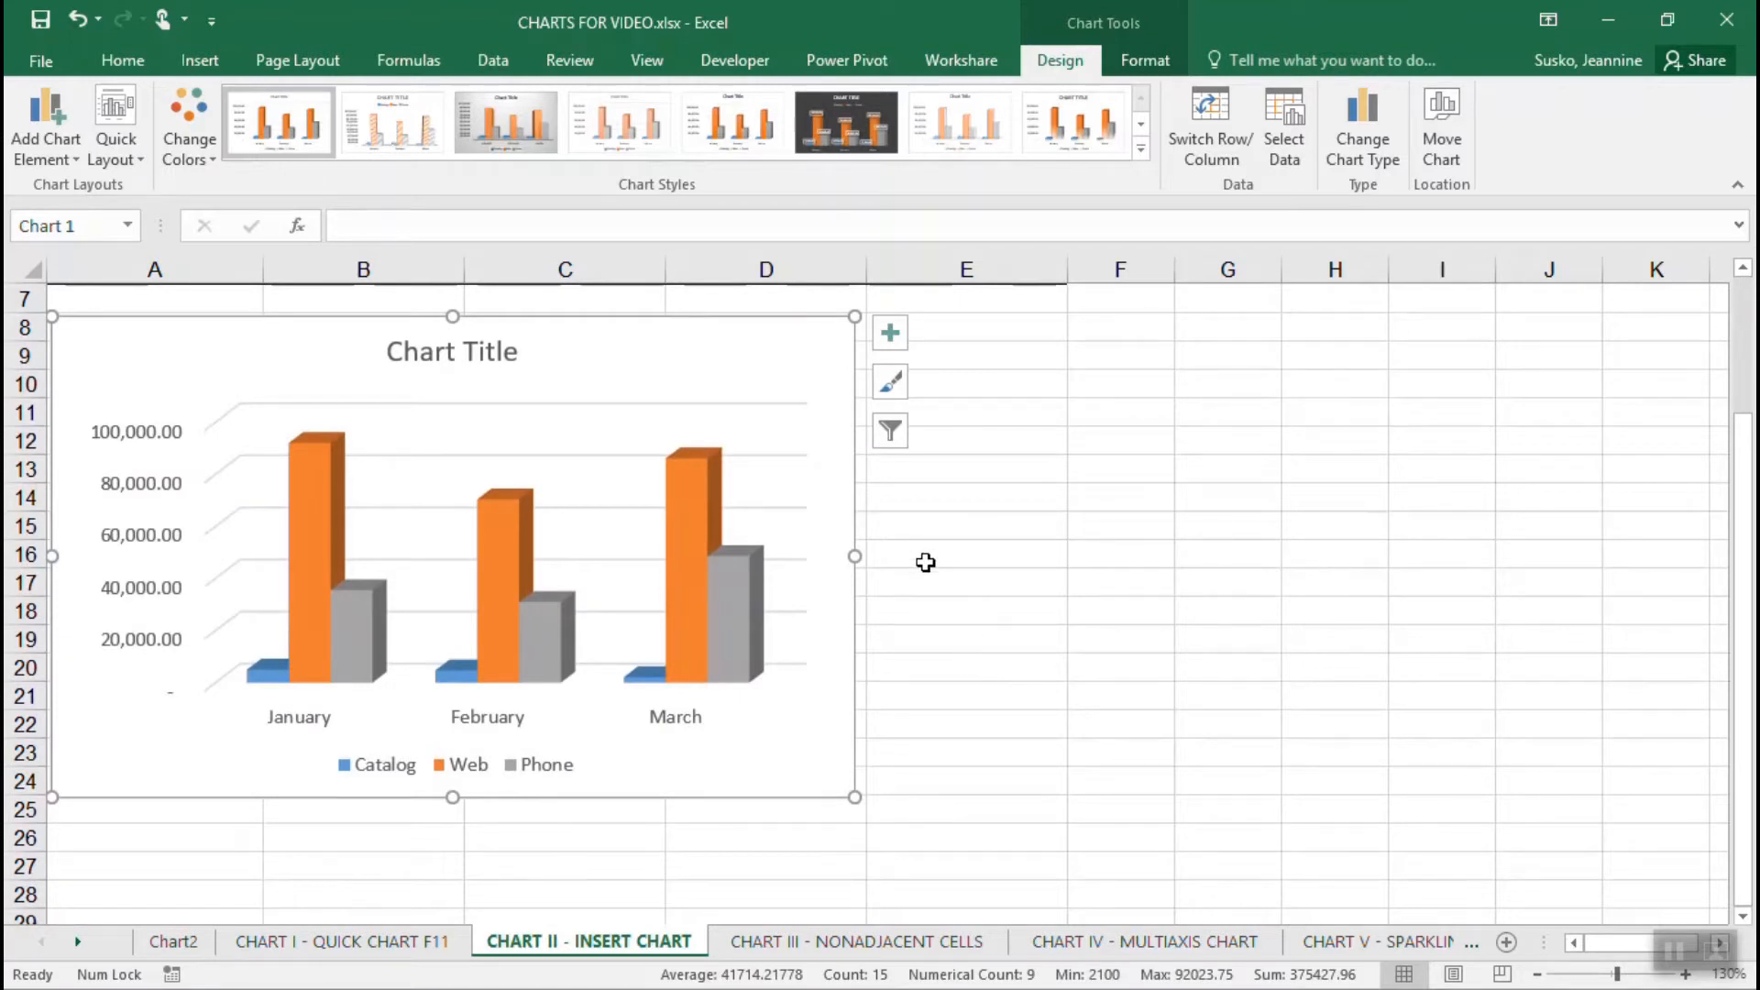
mouse_move(715, 364)
mouse_down()
mouse_move(825, 369)
mouse_move(999, 416)
mouse_move(924, 345)
mouse_move(699, 352)
mouse_up()
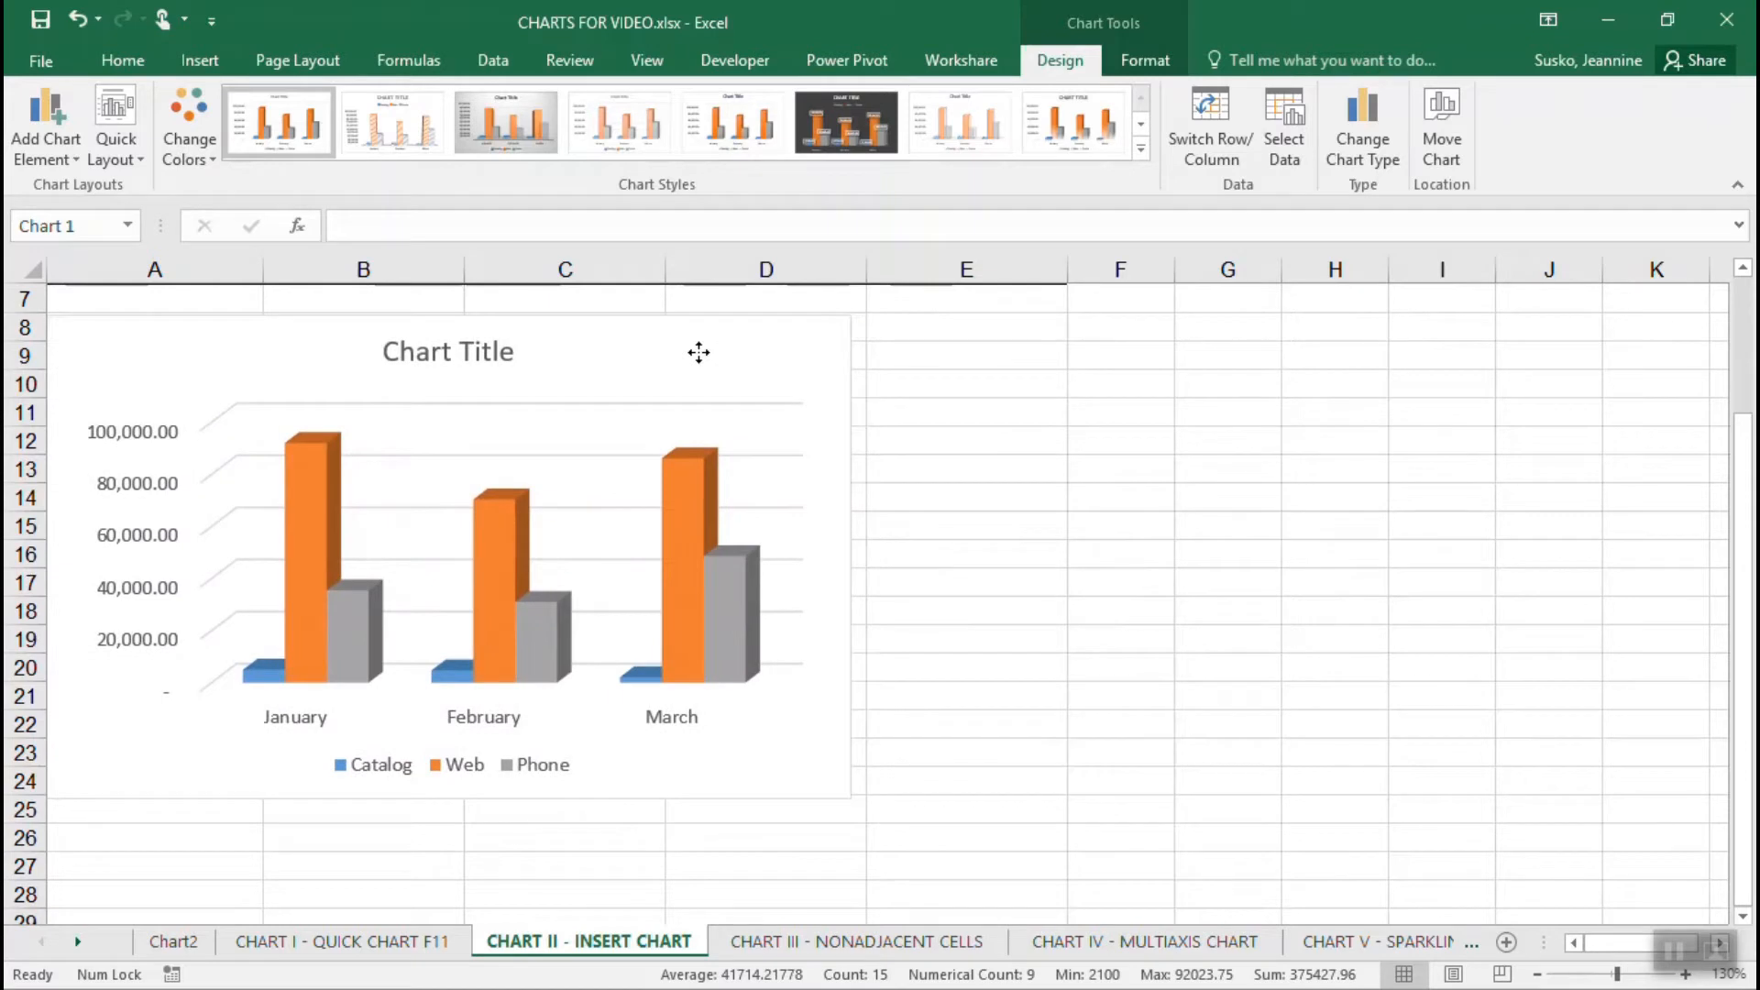
drag(698, 352, 702, 363)
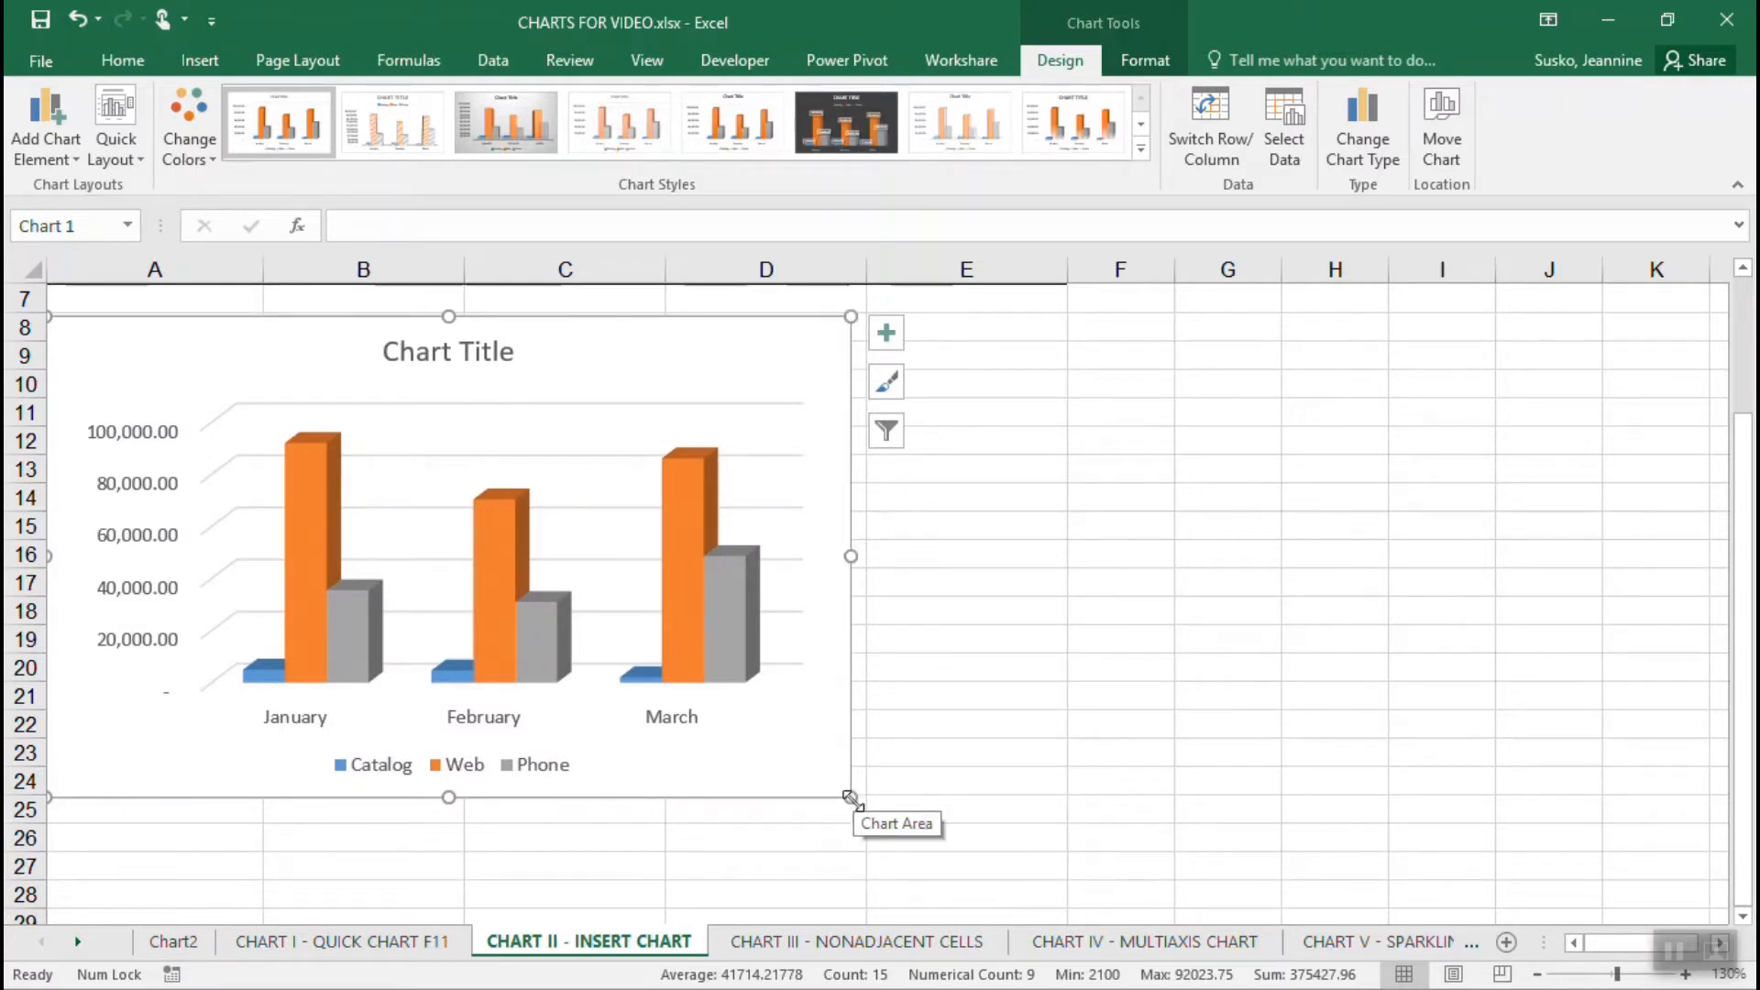
drag(852, 794, 1066, 784)
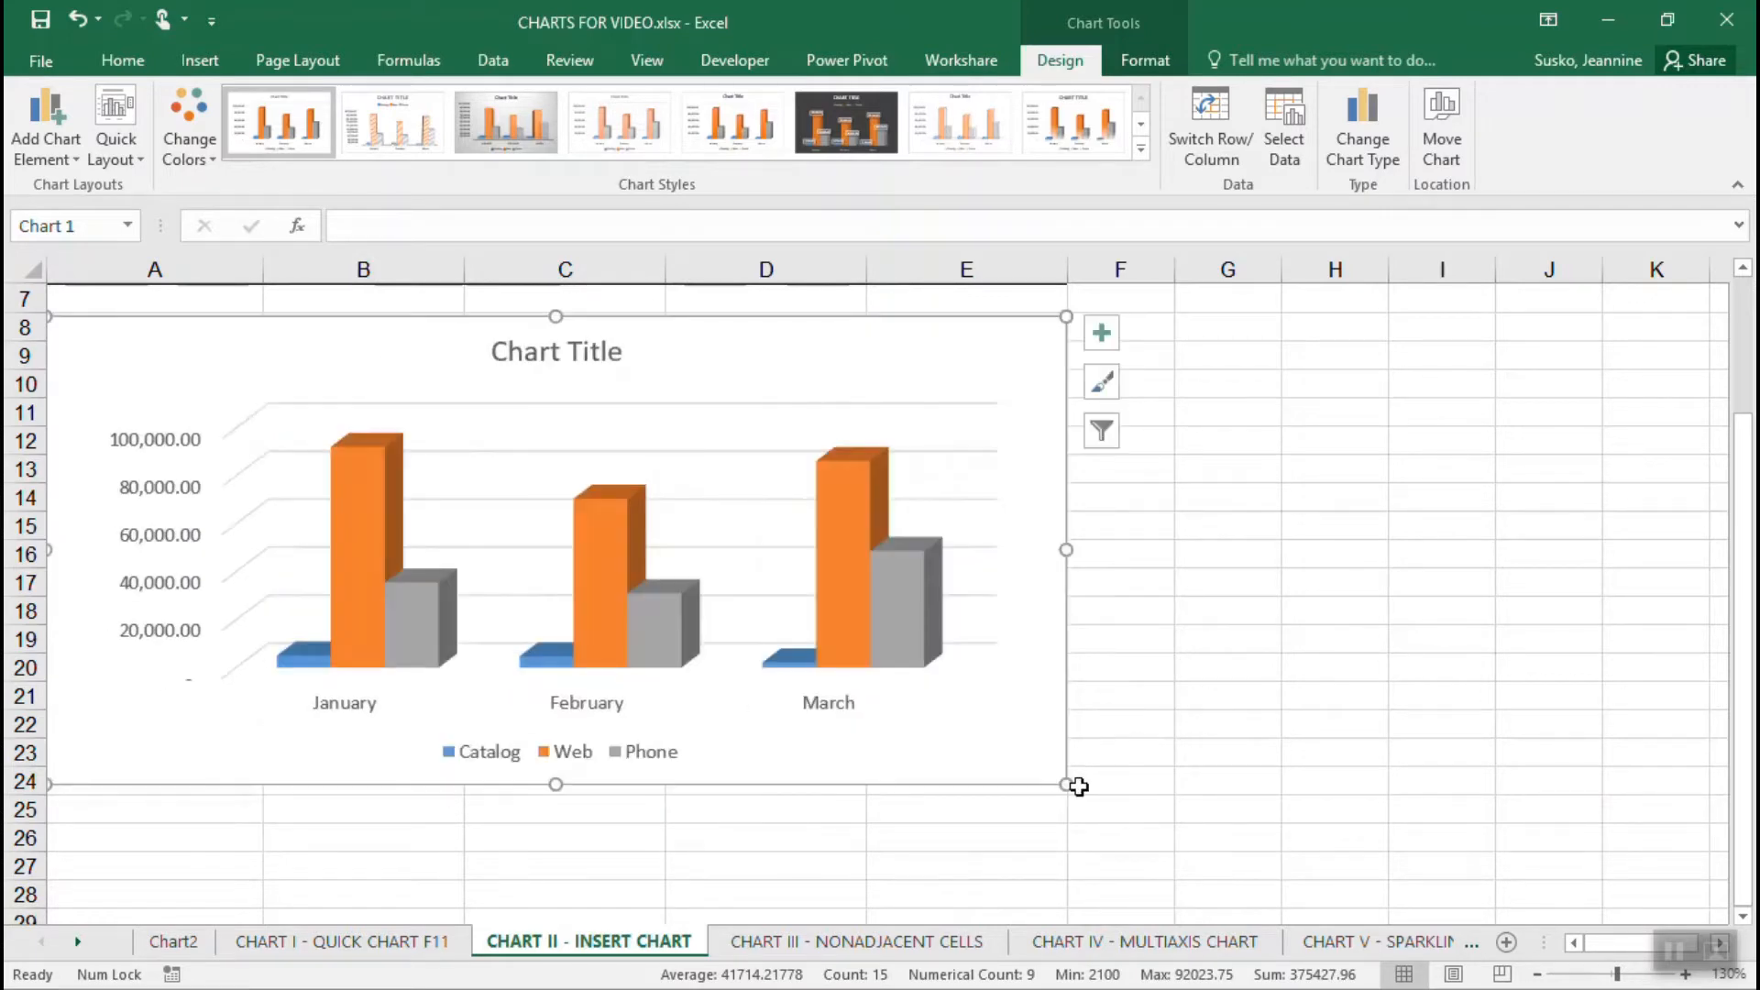
scroll(1438, 758, up, 2)
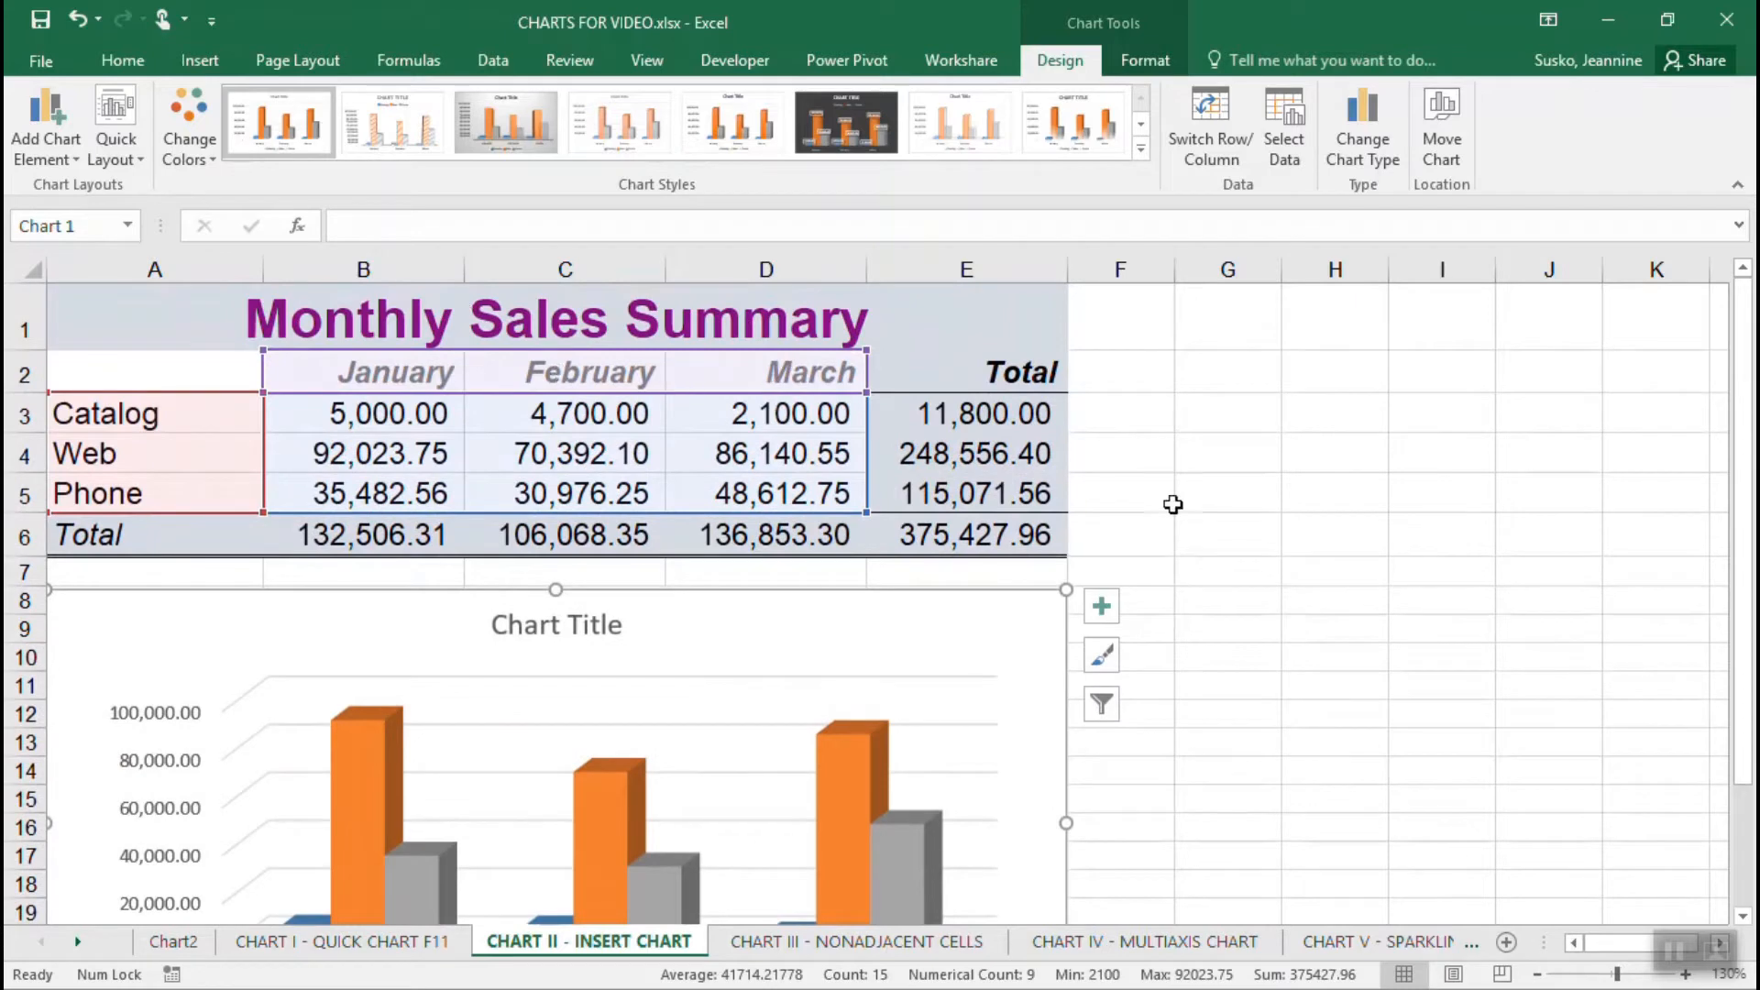
scroll(1476, 511, down, 2)
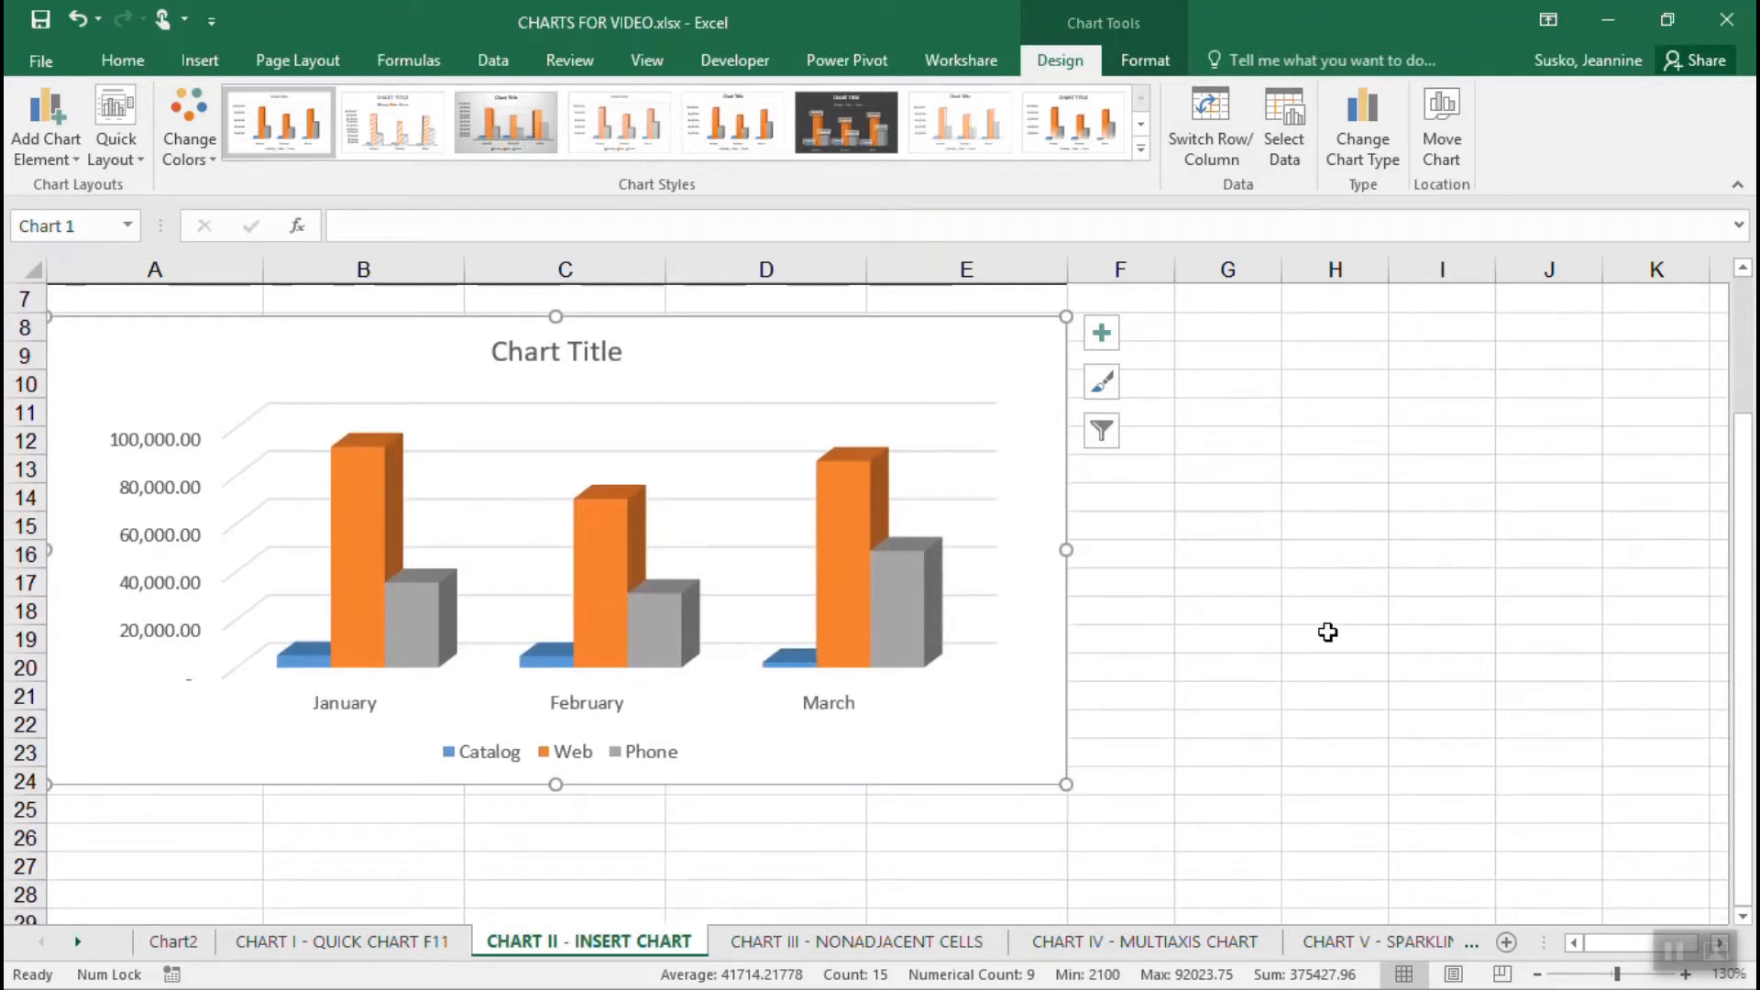
scroll(1327, 631, up, 1)
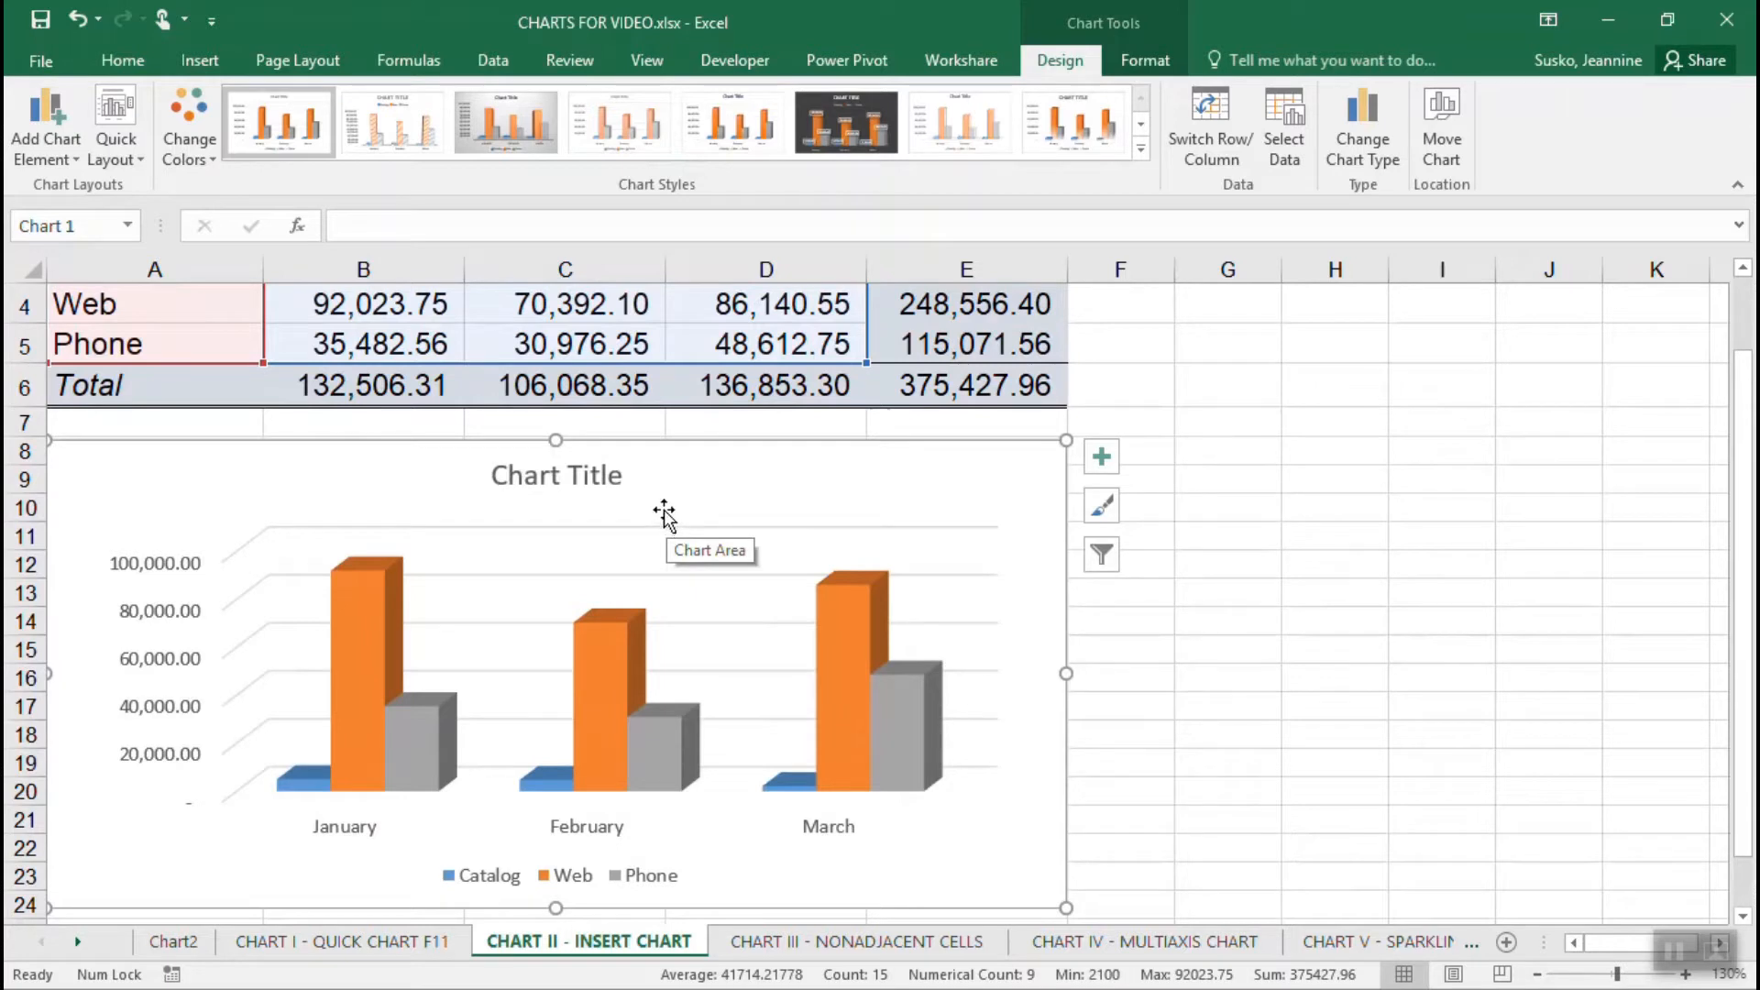
Look at the Chart2 chart sheet for comparison and return to the CHART II - INSERT CHART sheet.
click(173, 944)
scroll(405, 684, up, 1)
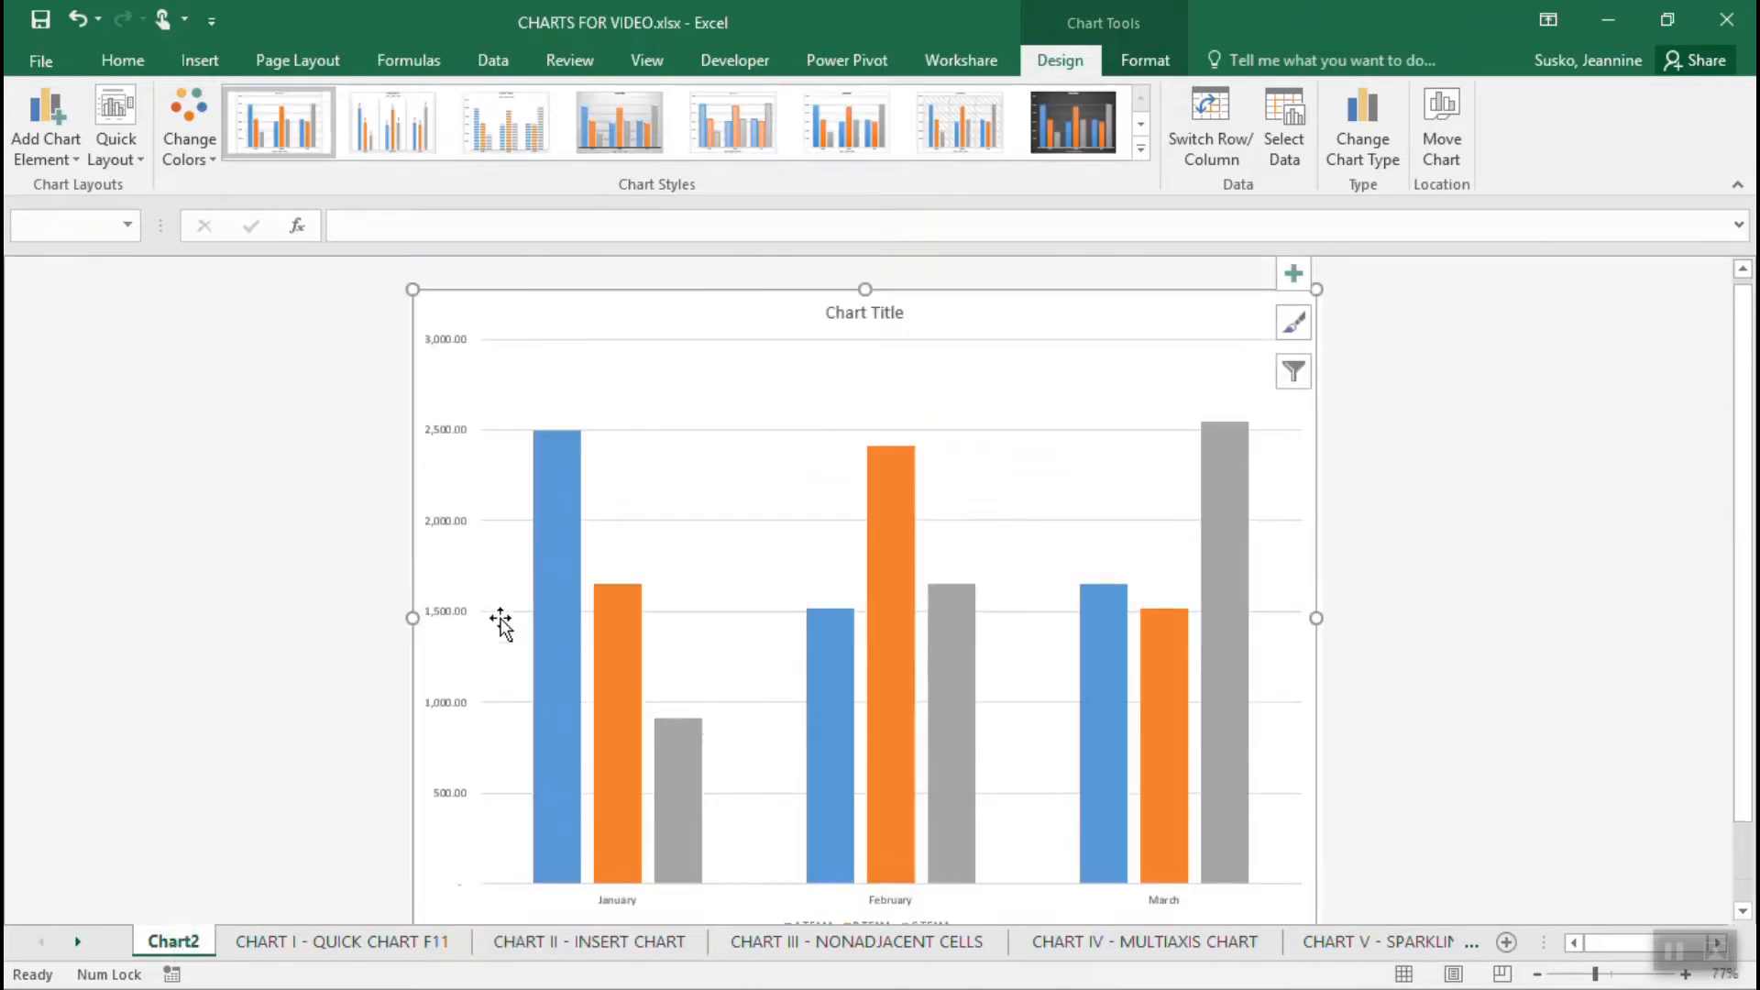
click(668, 951)
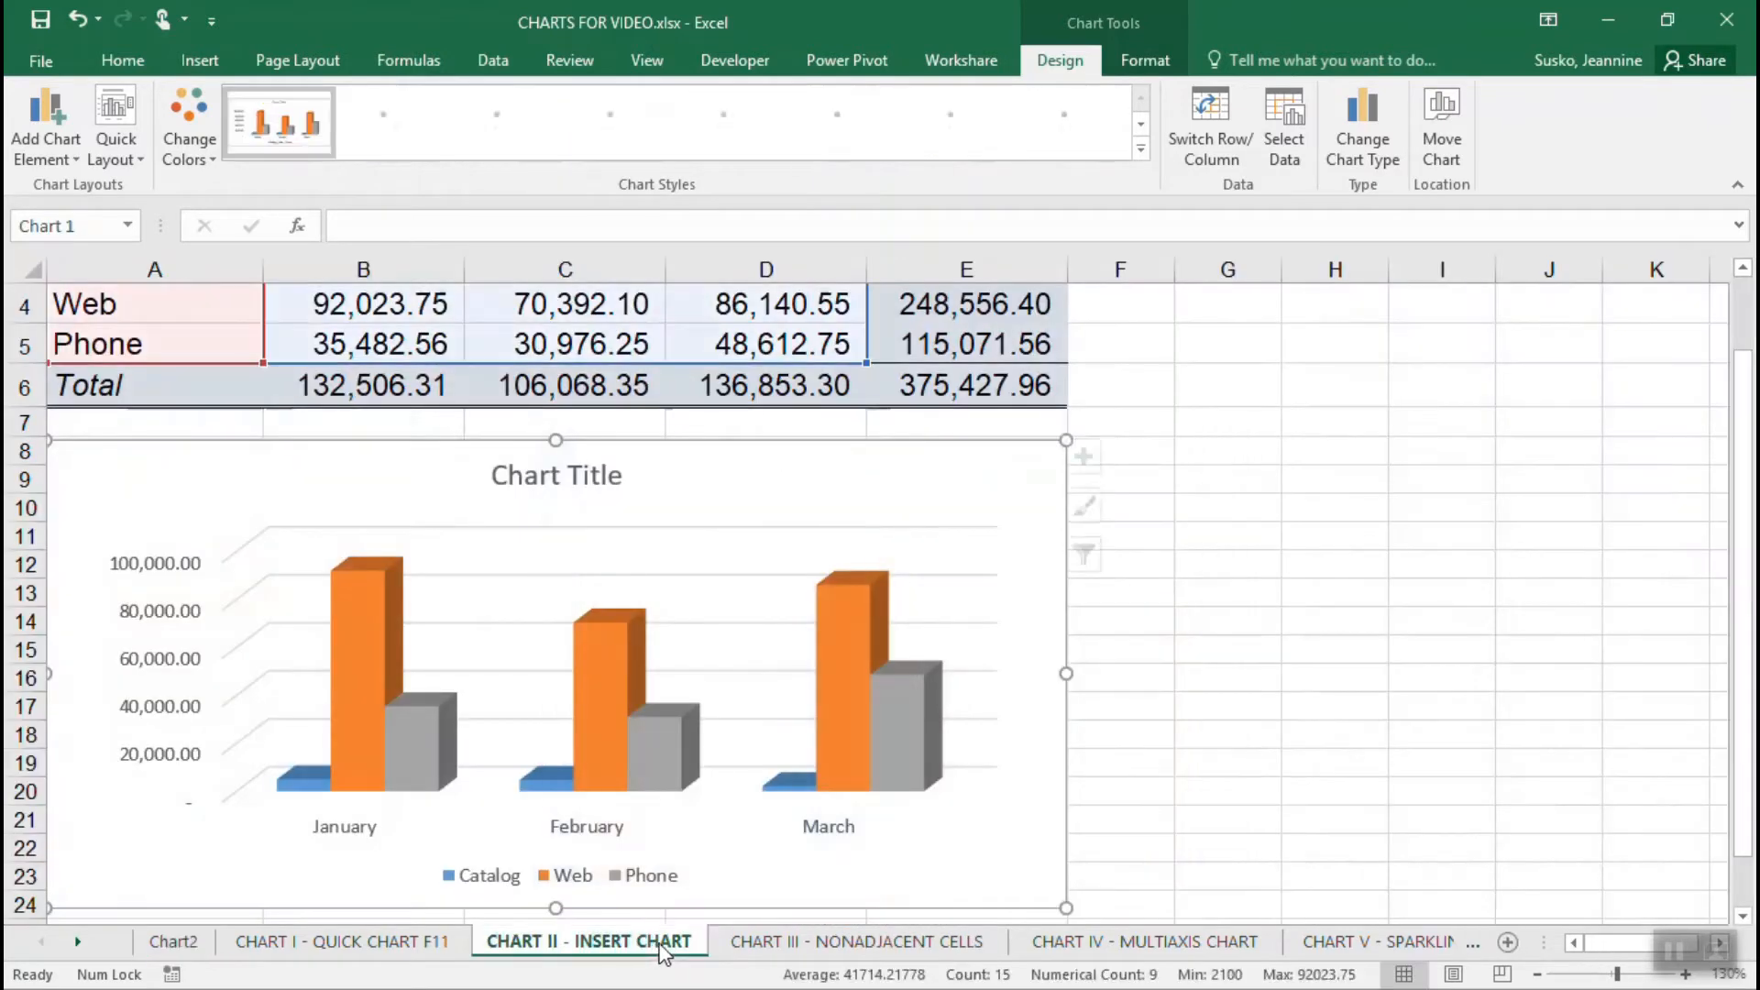
Replace the chart's placeholder title text with Monthly Sales.
click(543, 477)
double_click(543, 482)
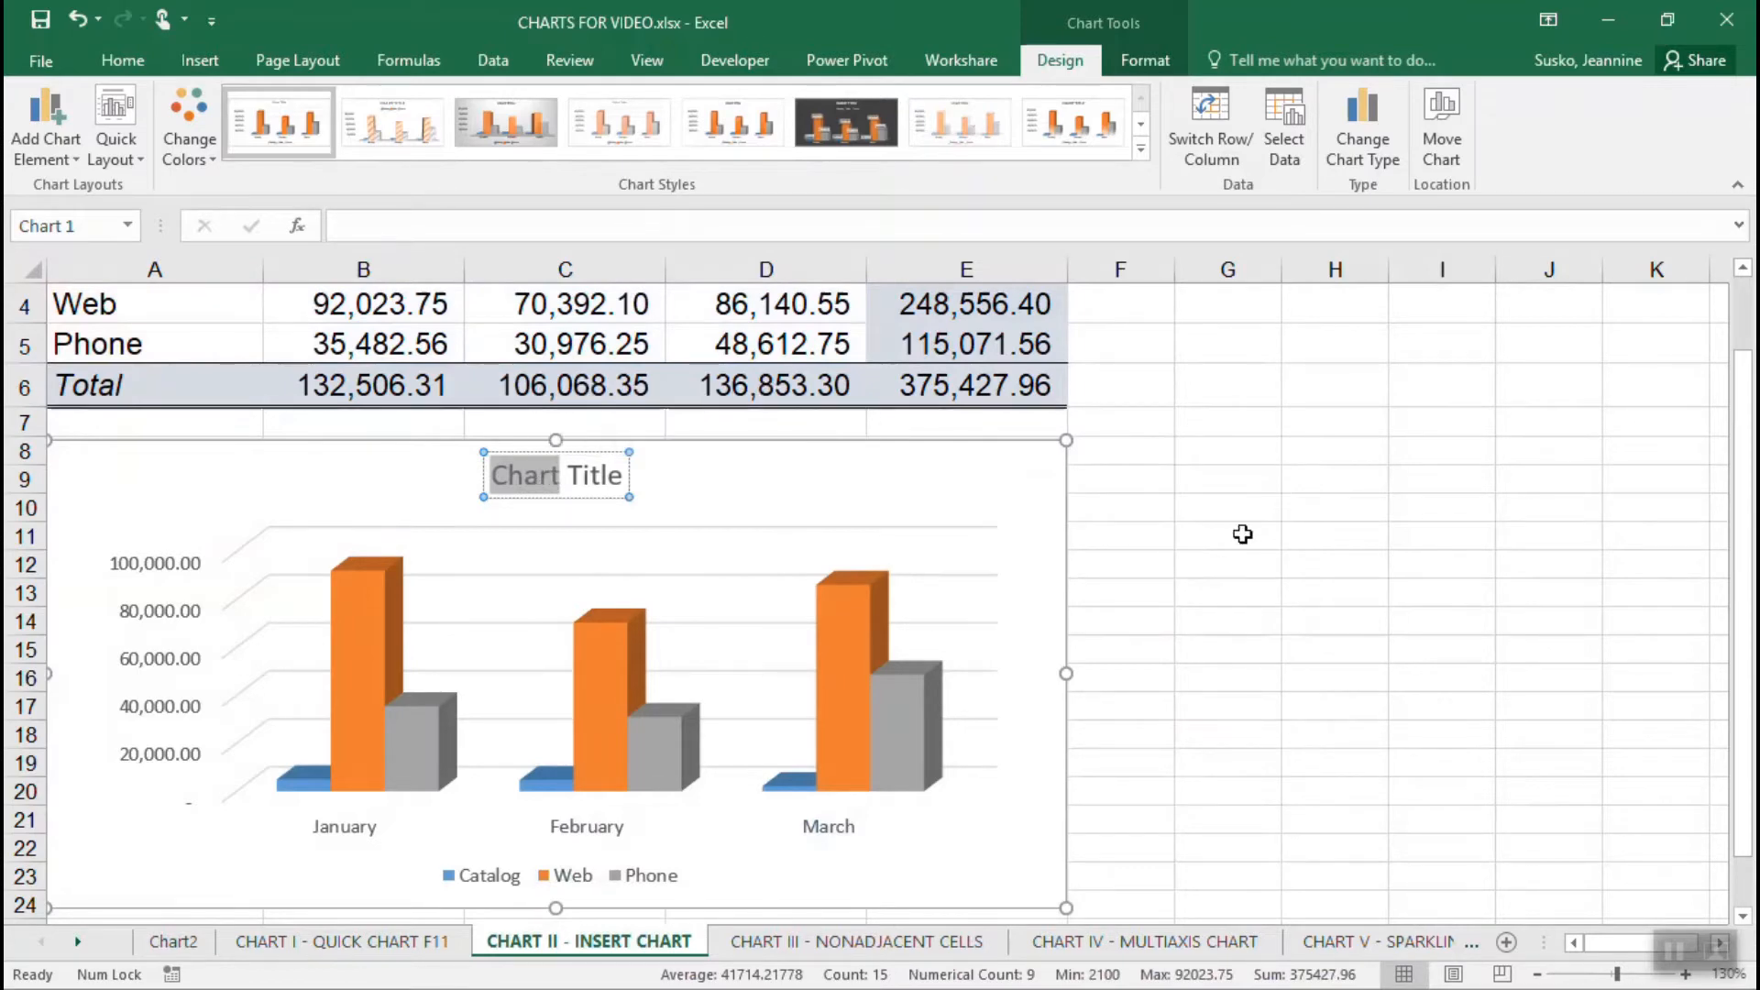
scroll(1242, 535, up, 1)
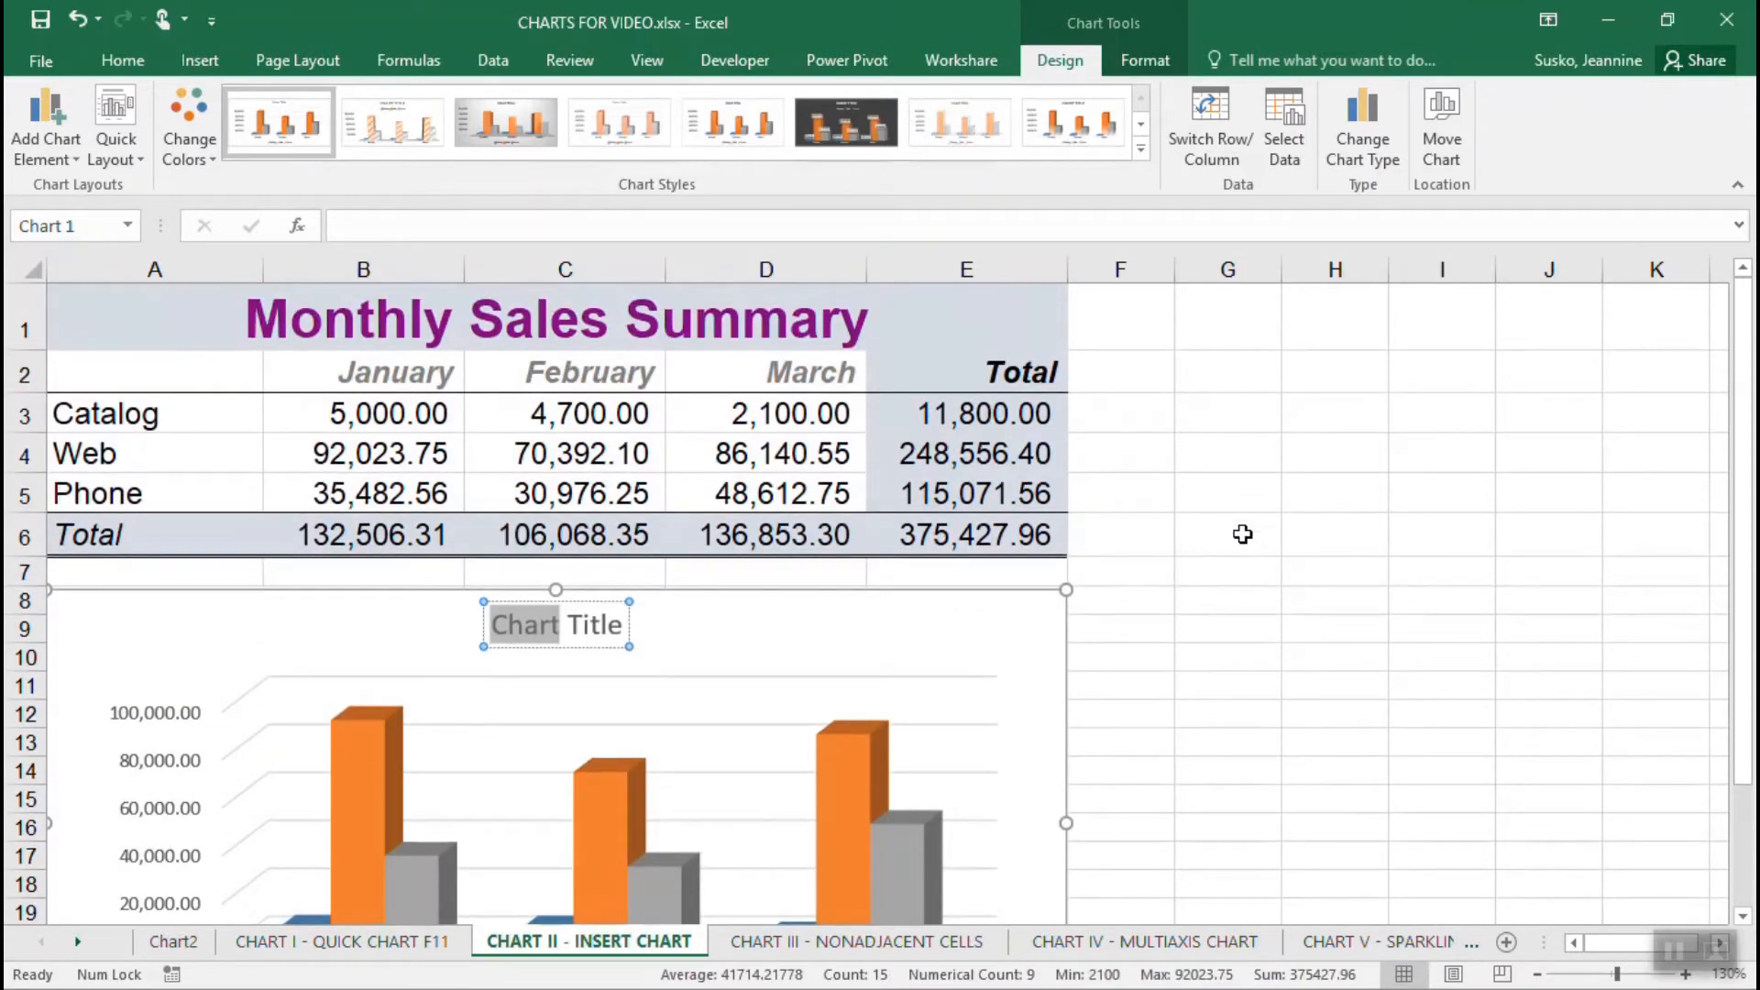
text(Monthly)
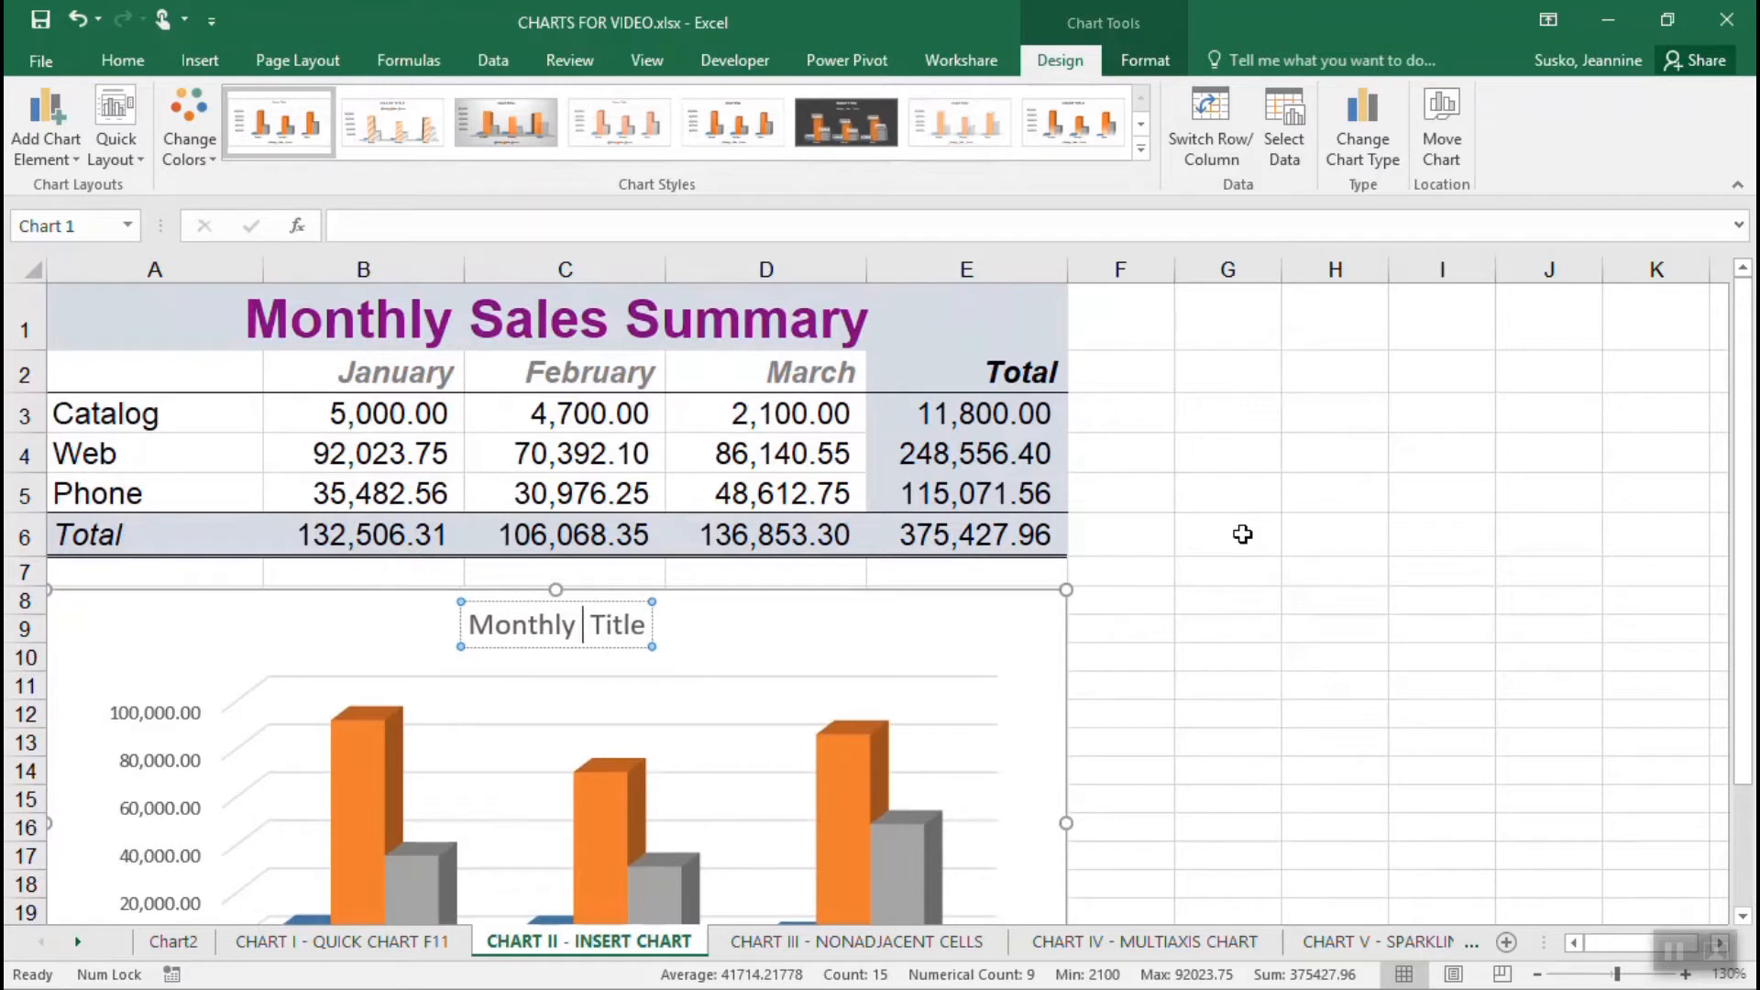
text( Sales)
key(Delete)
key(Delete)
key(Delete)
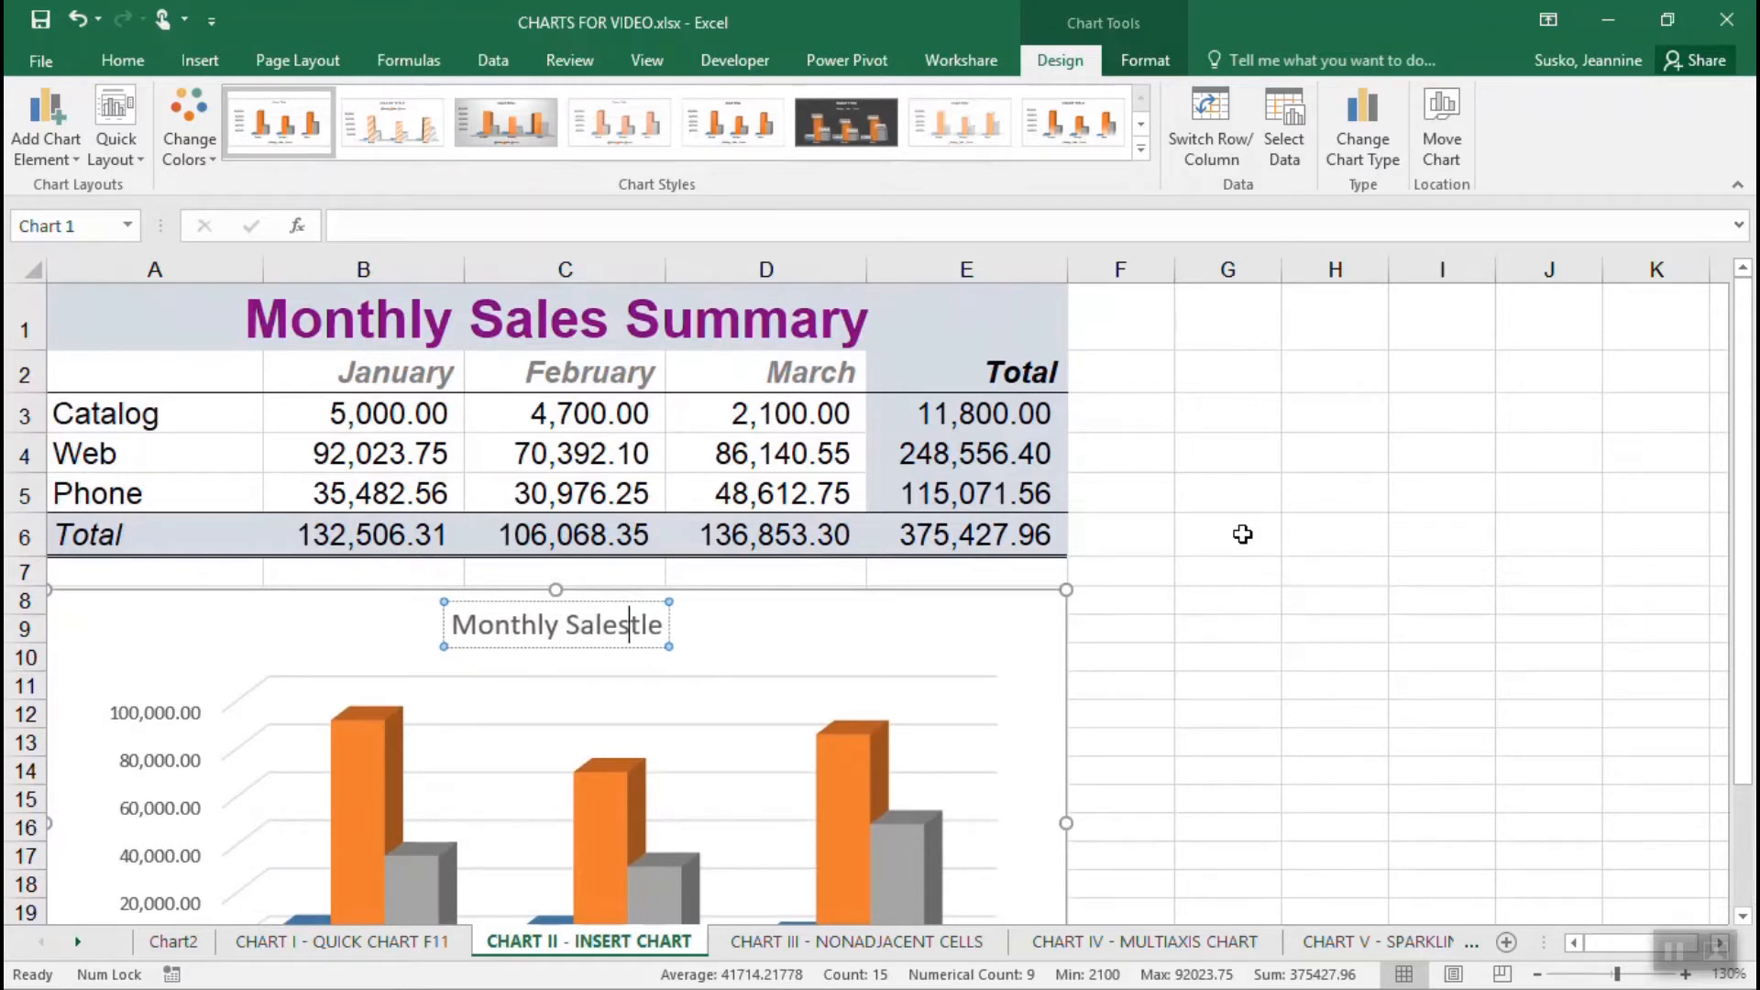
key(Delete)
key(Delete)
key(Delete)
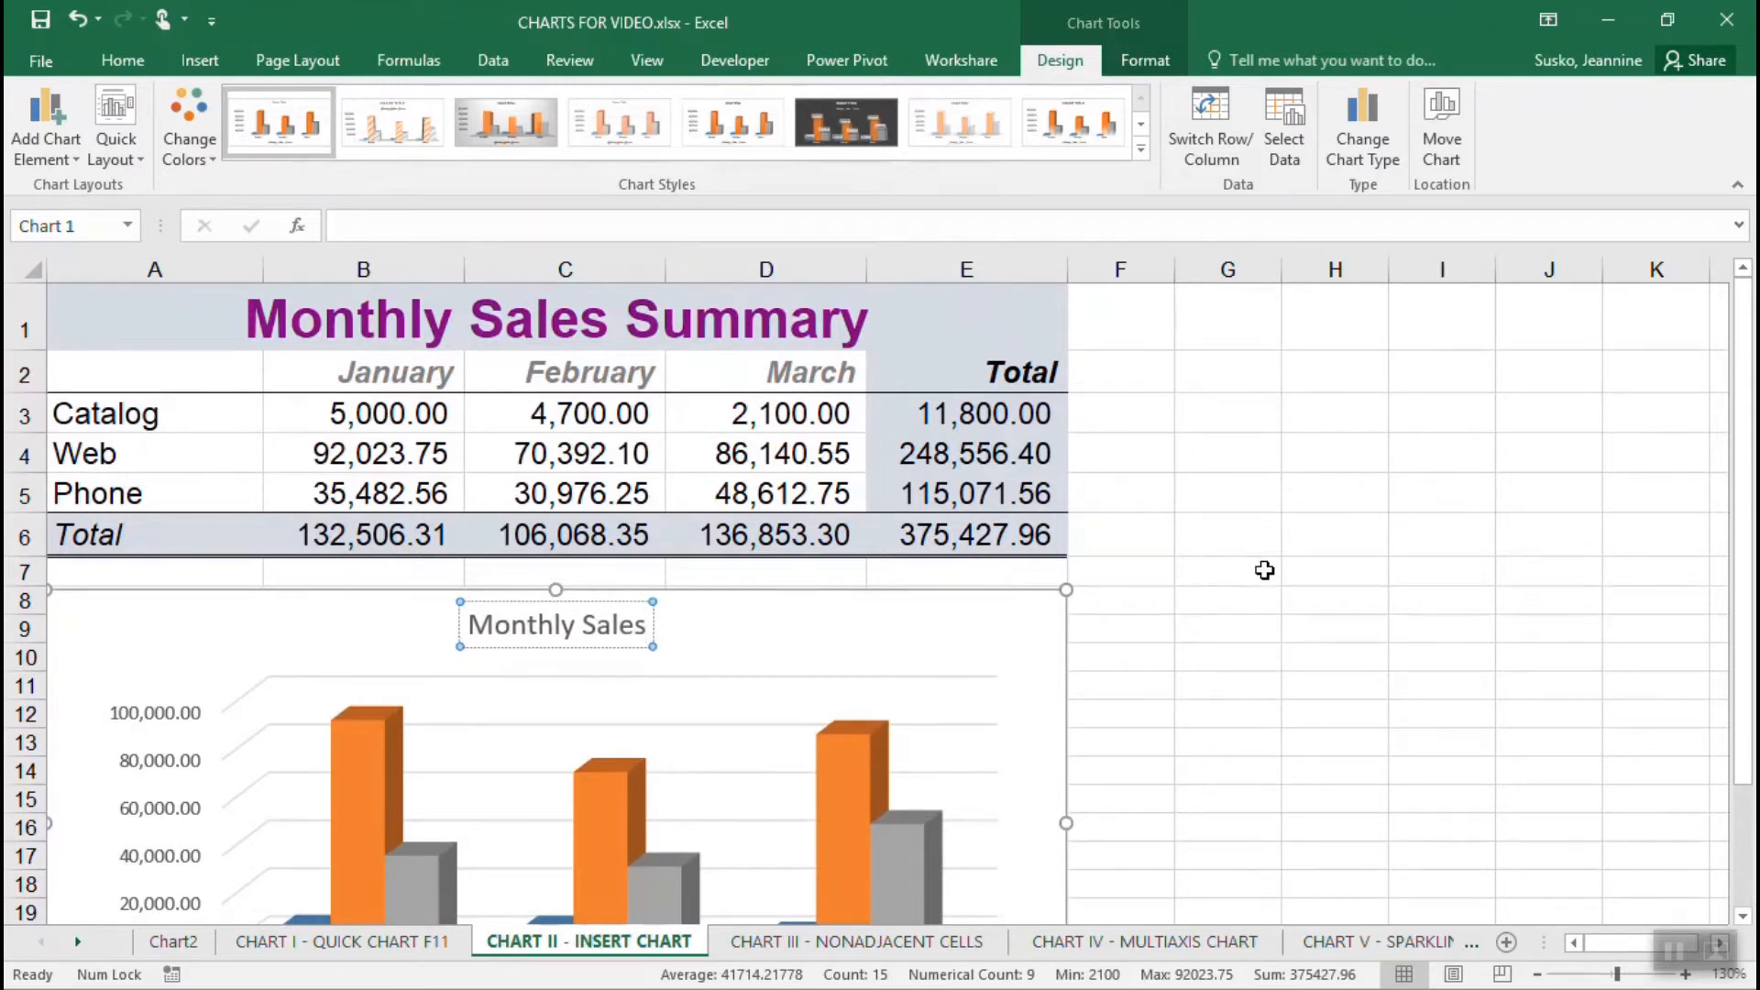
click(1269, 605)
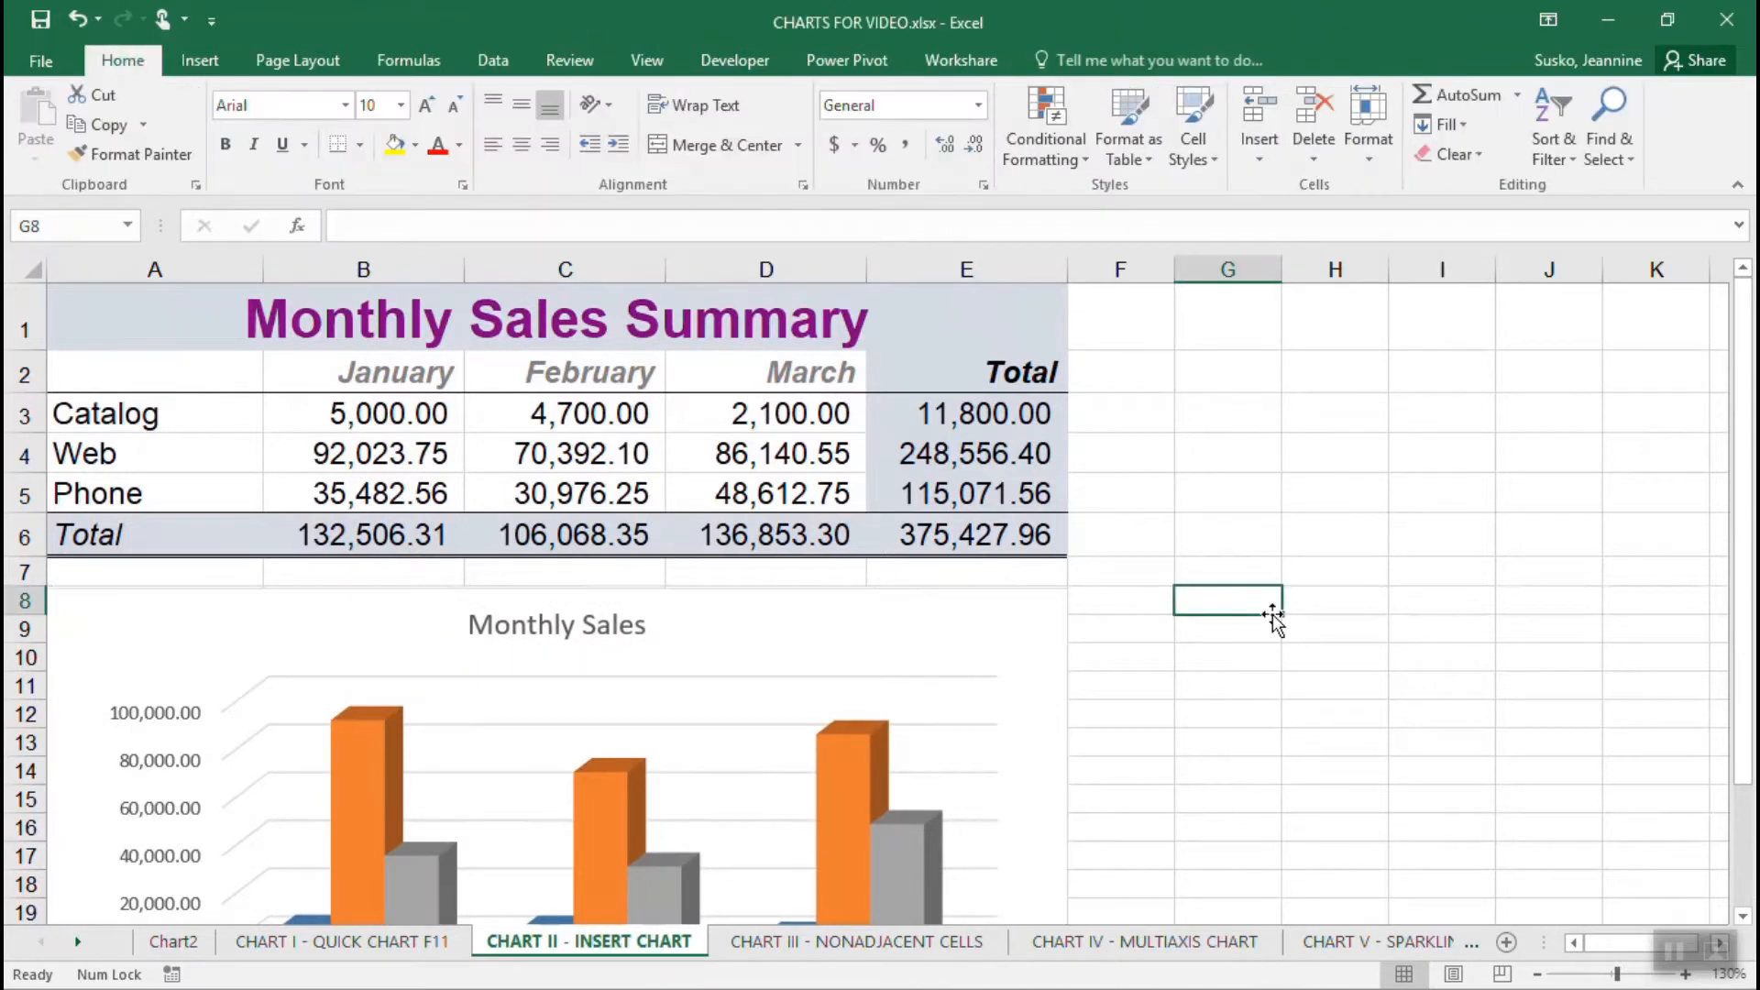
Delete the title from the 3-D column chart below the sales table.
click(606, 605)
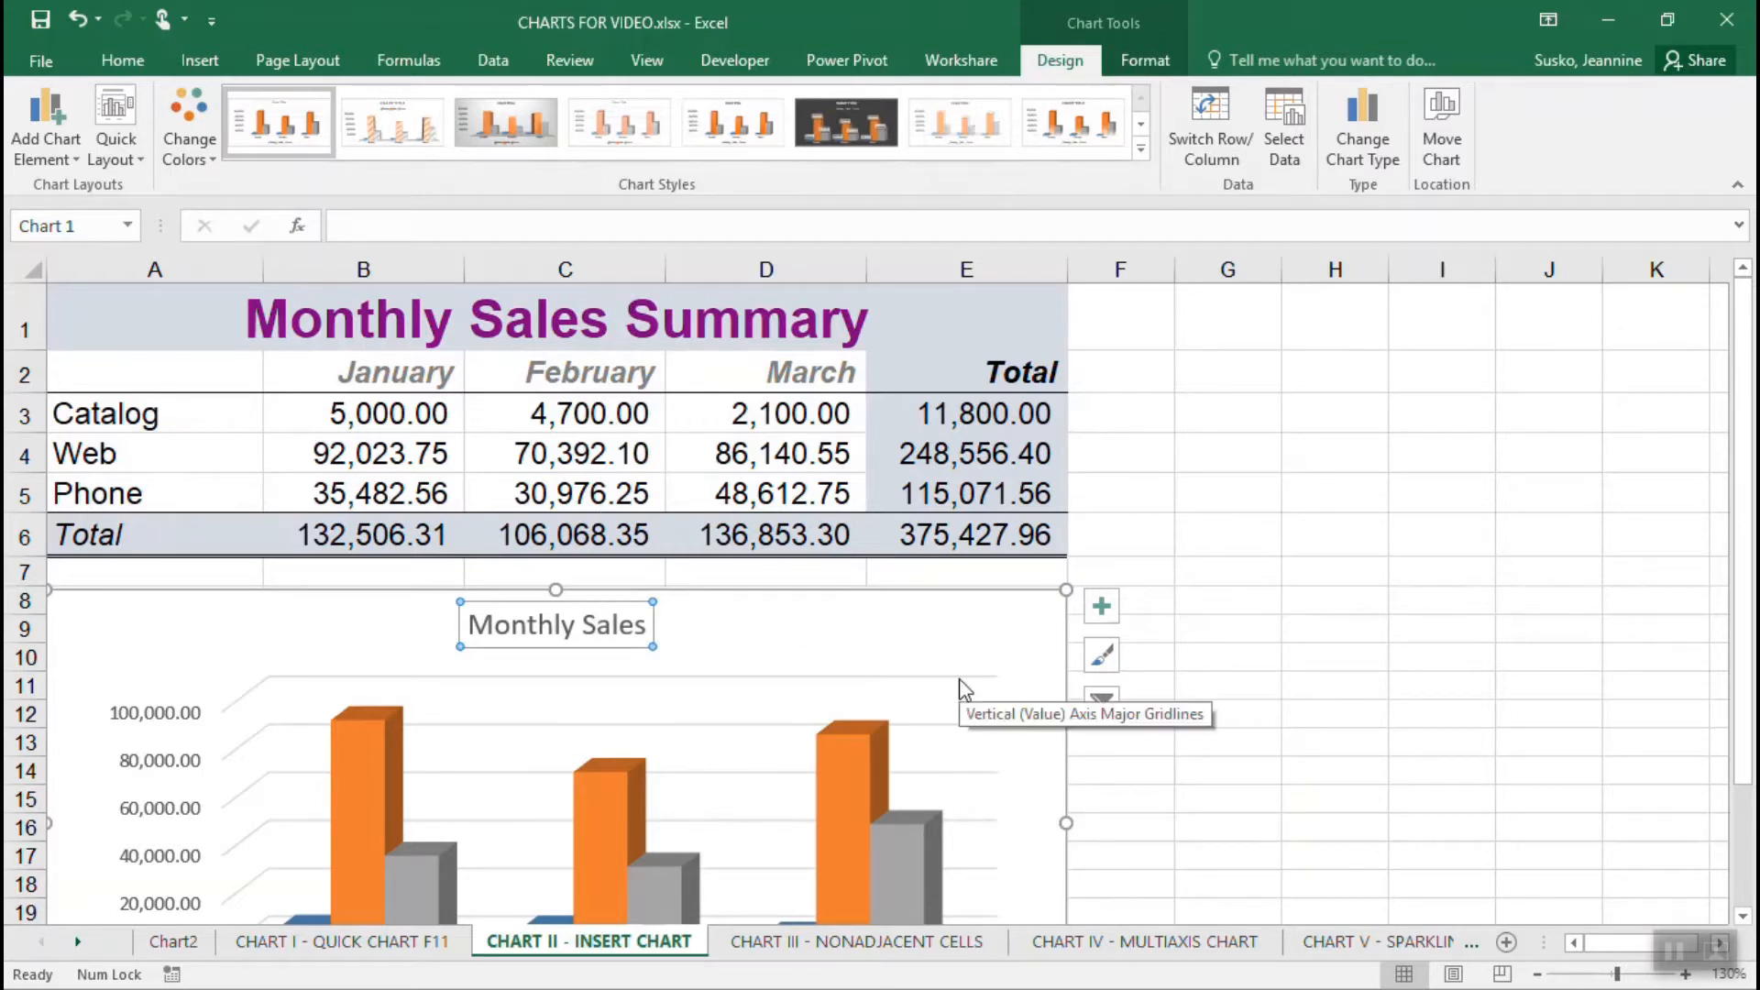
key(Delete)
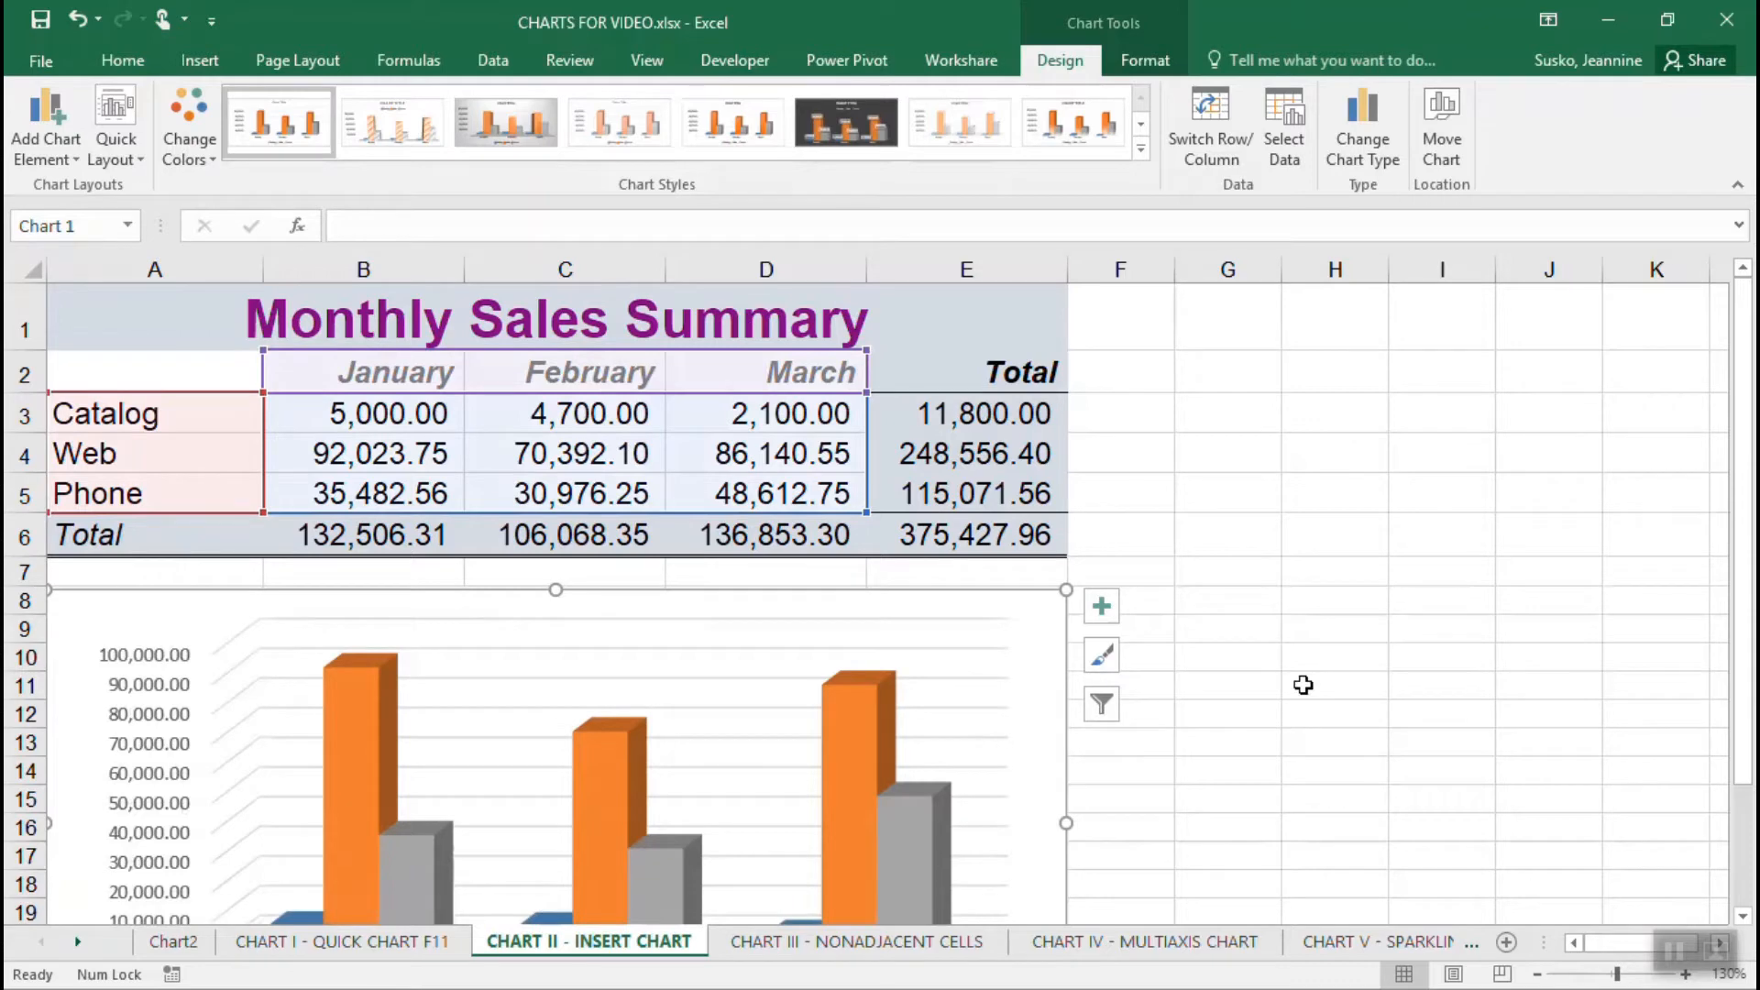
scroll(1304, 685, down, 1)
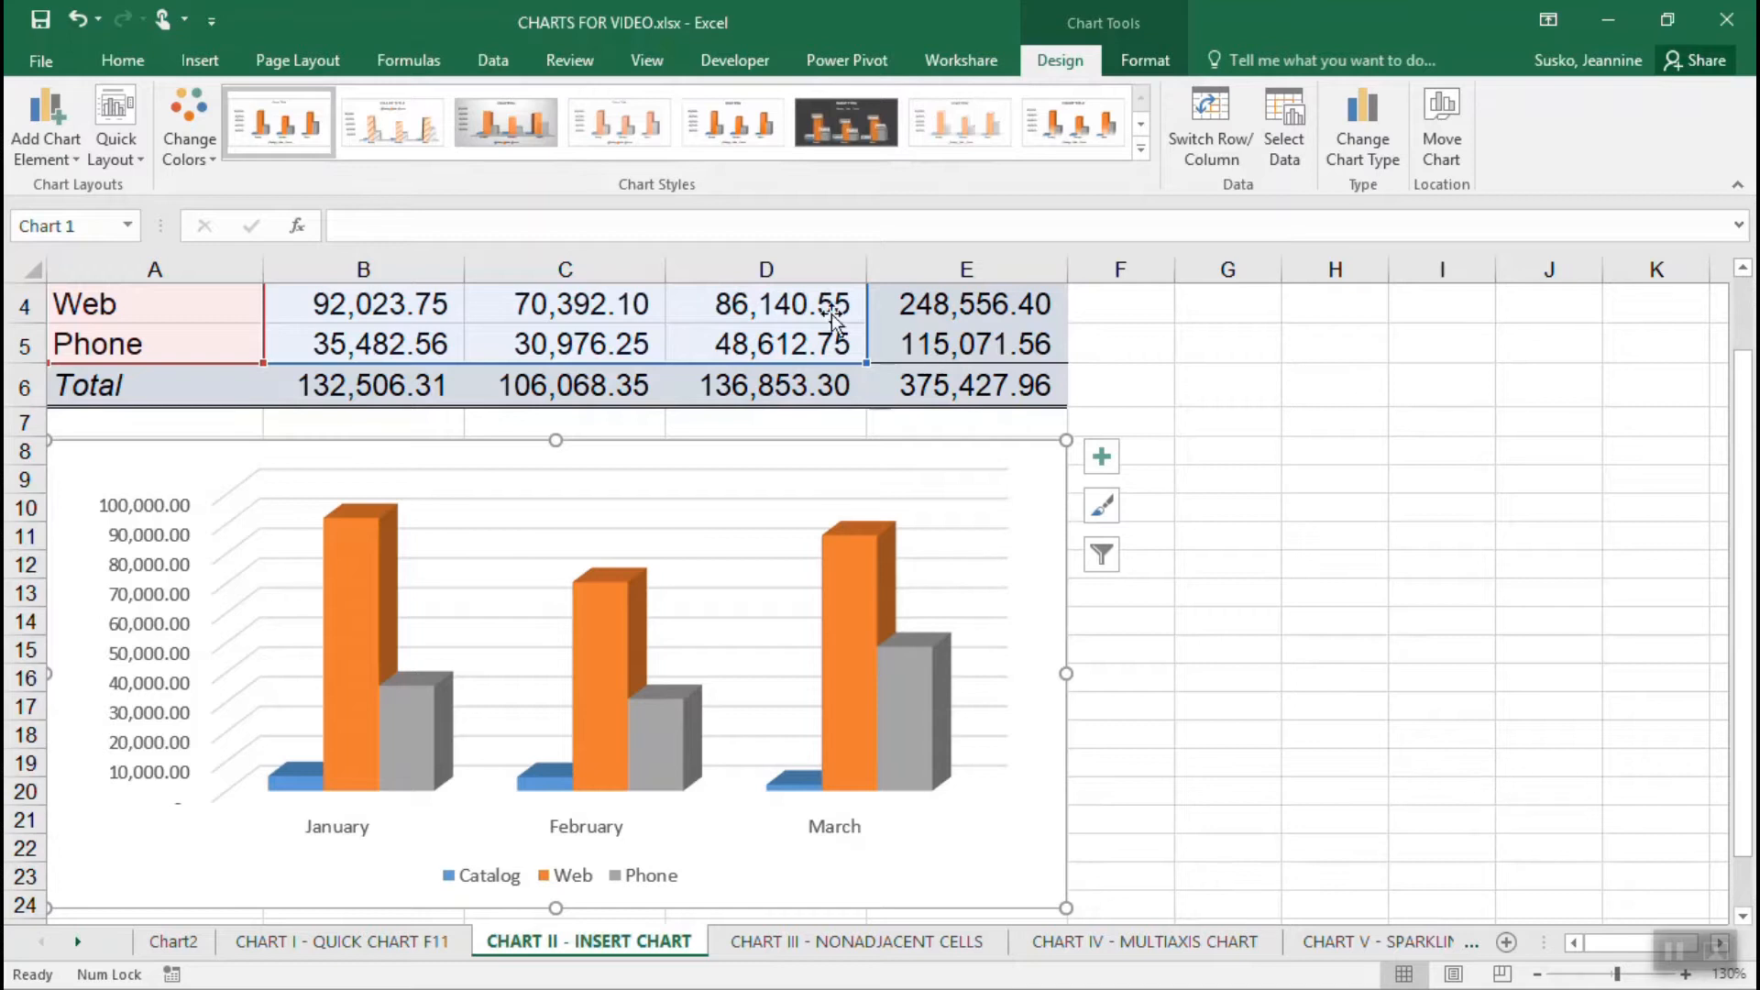
click(206, 60)
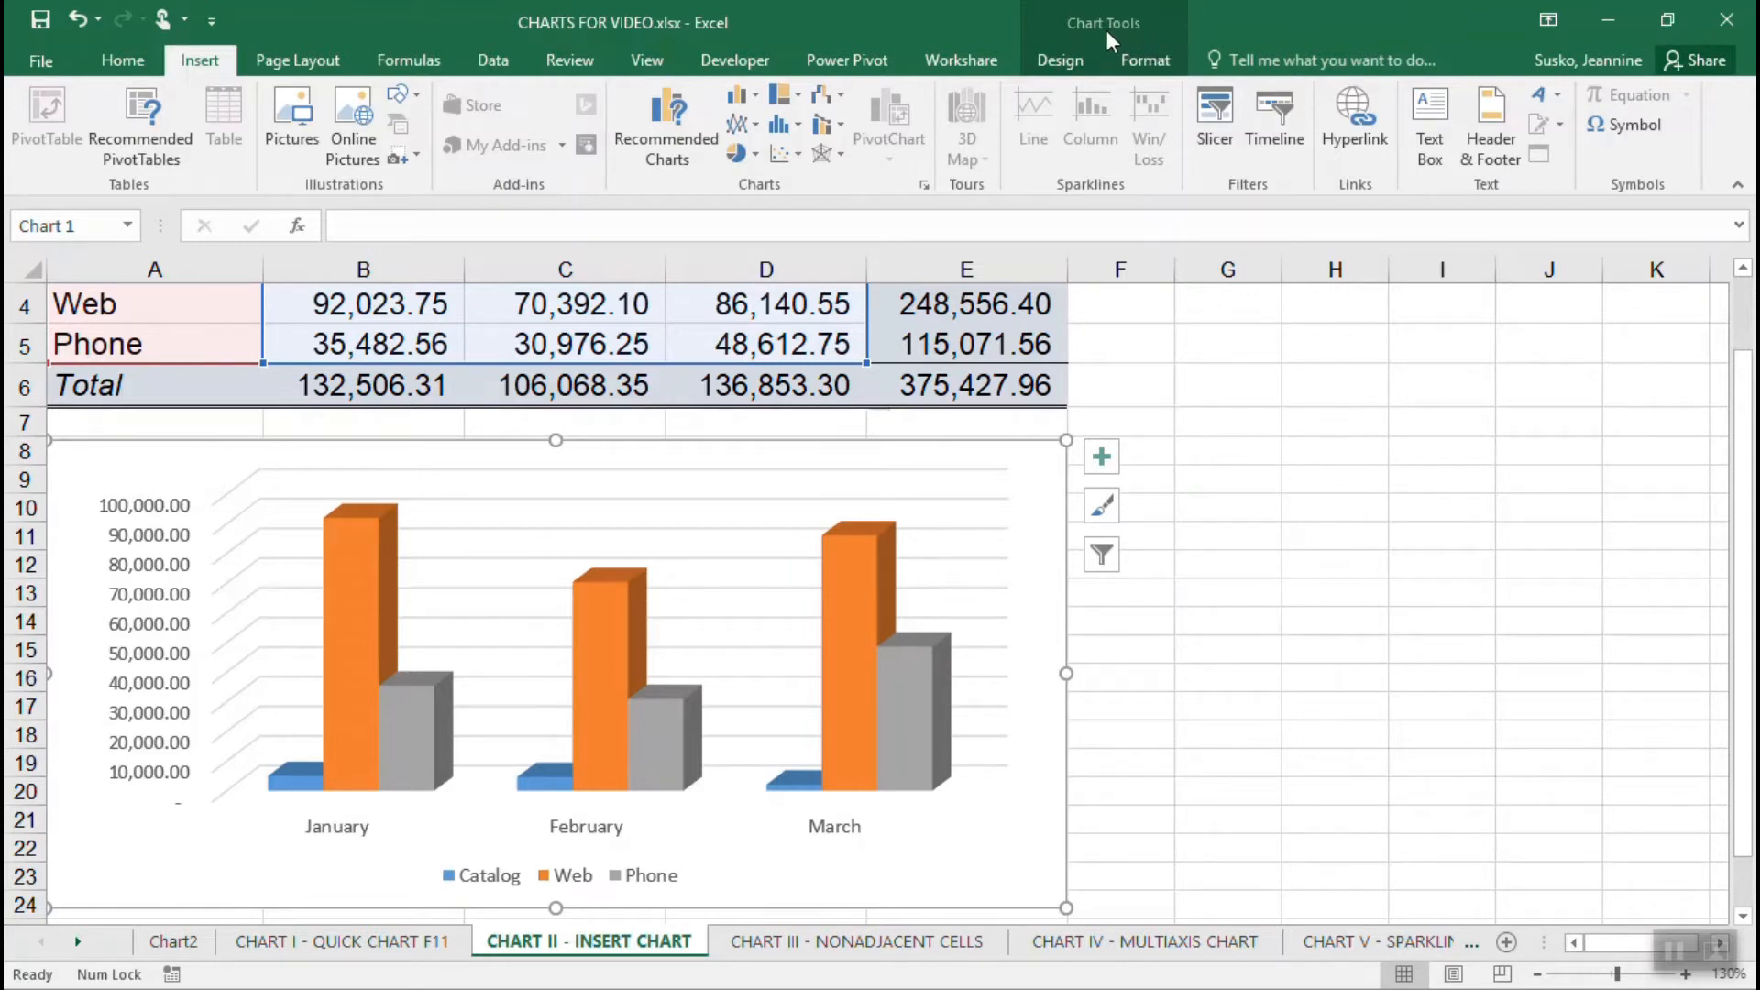
click(1077, 61)
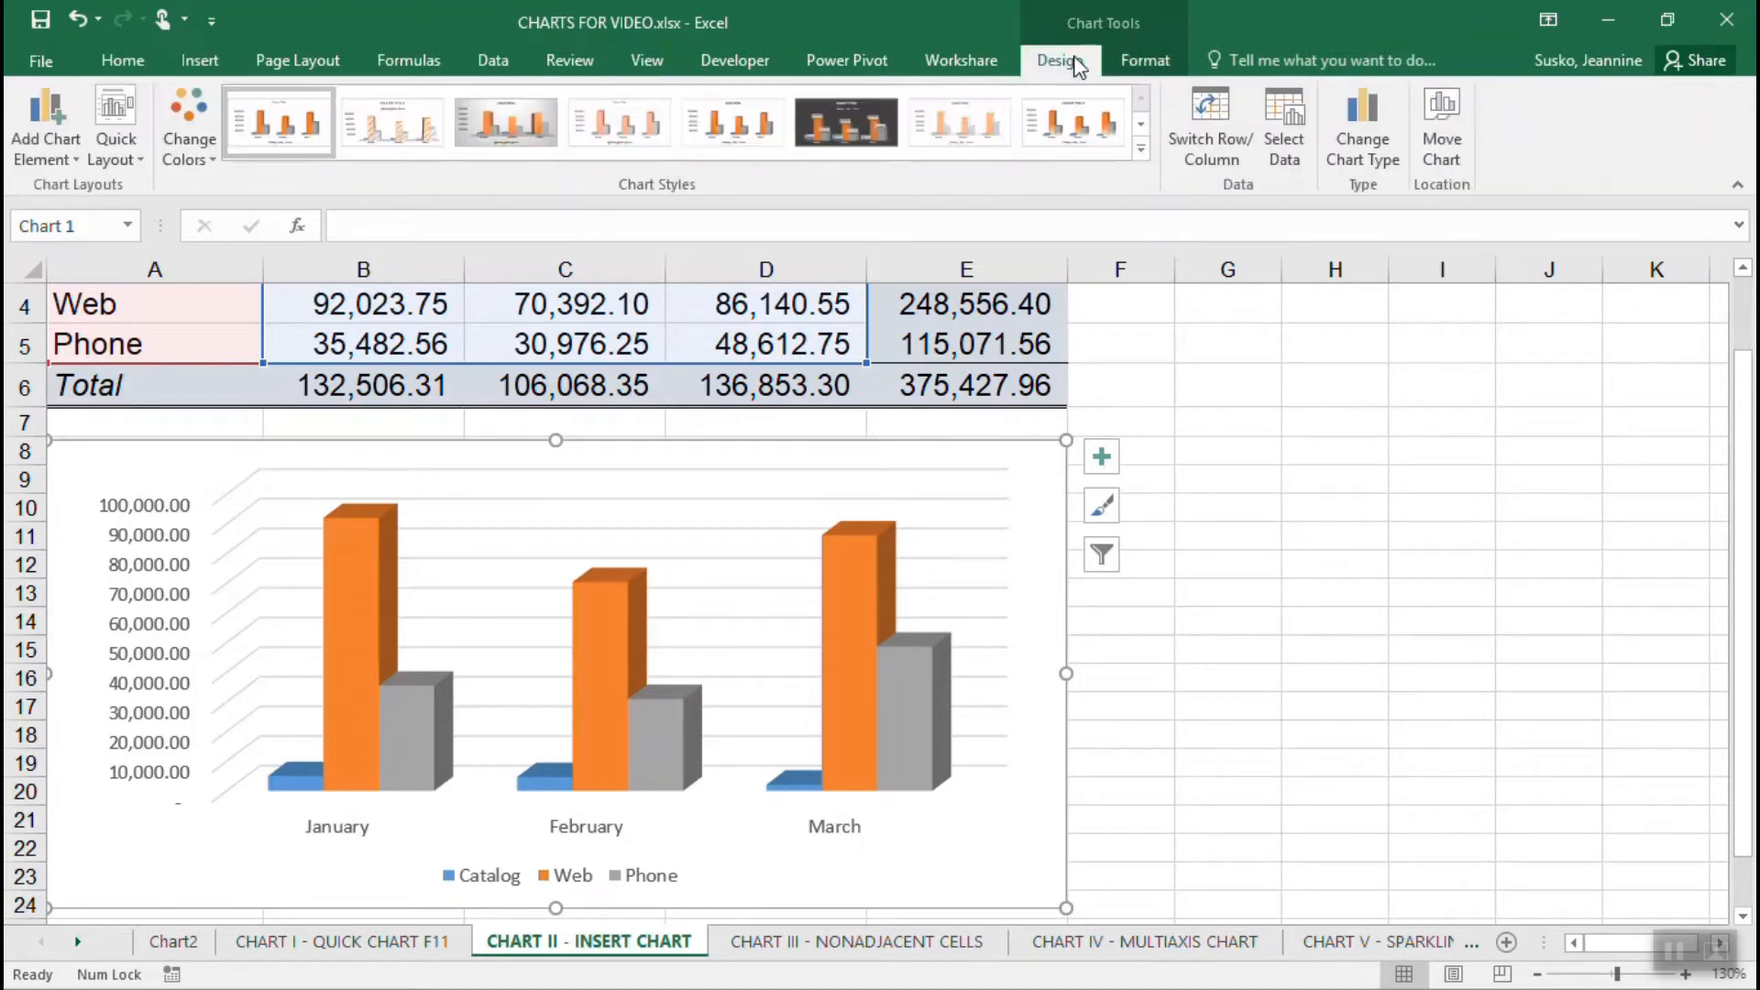
click(1148, 64)
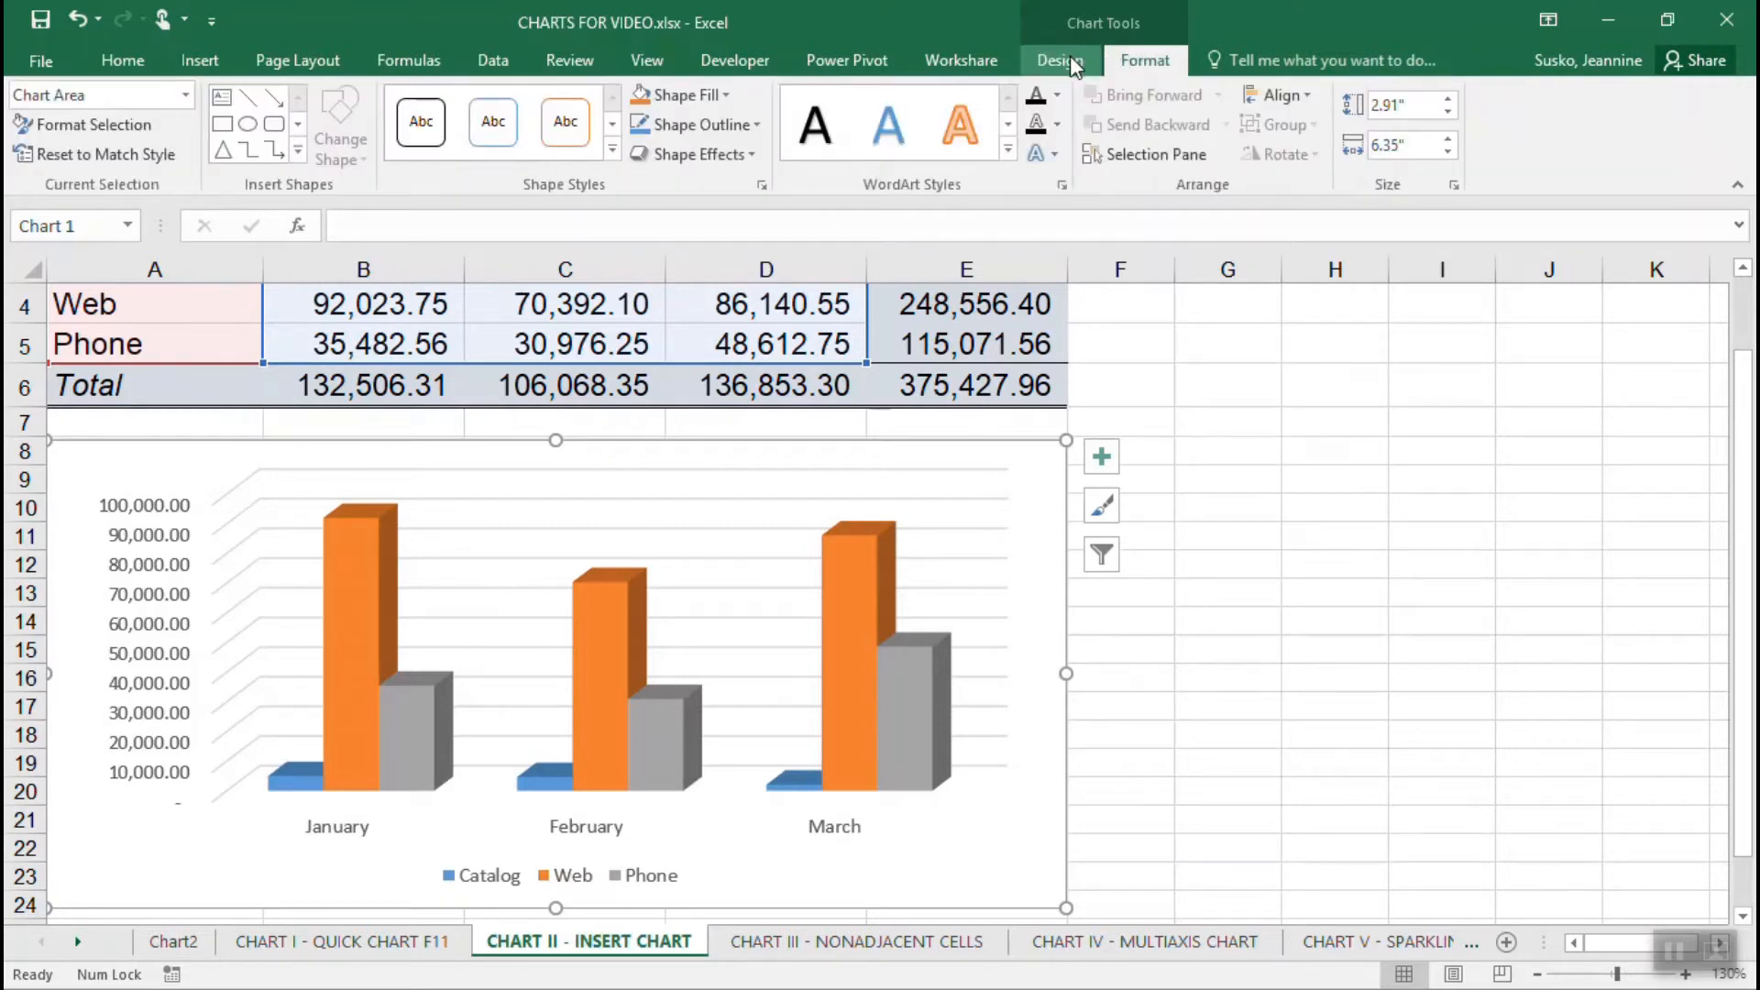
Move the embedded 3-D column chart to a new chart sheet named Monthly Sales.
click(1070, 55)
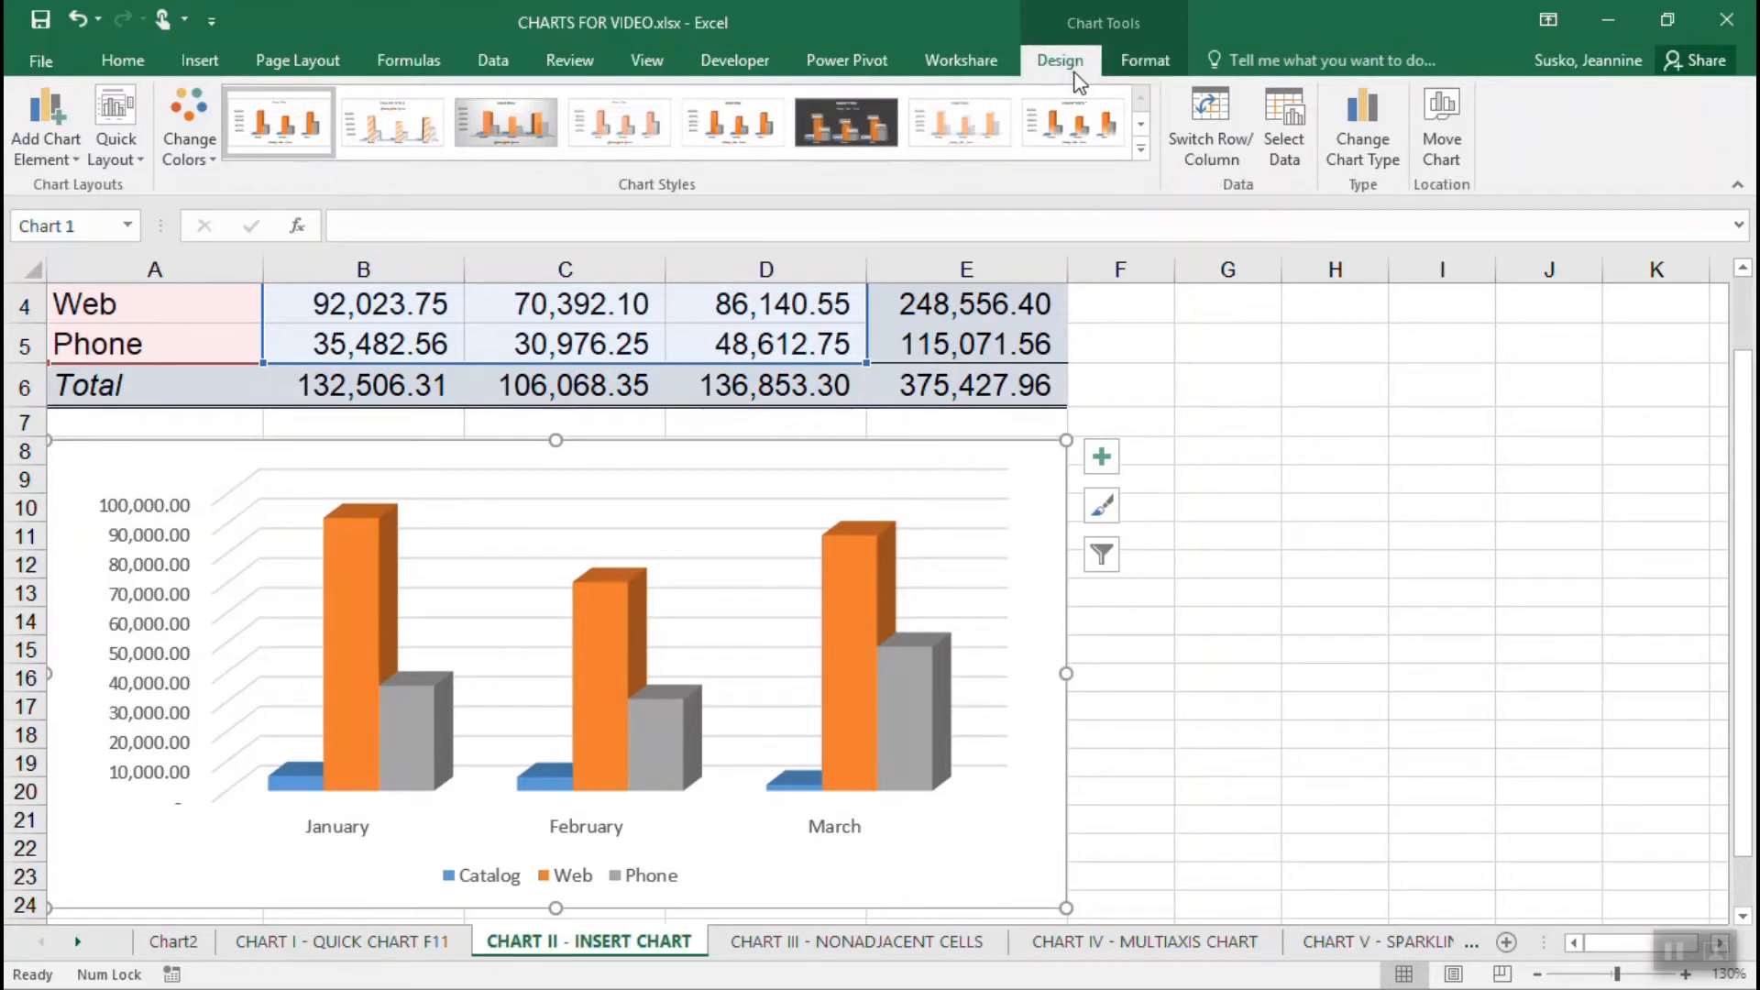
click(1440, 146)
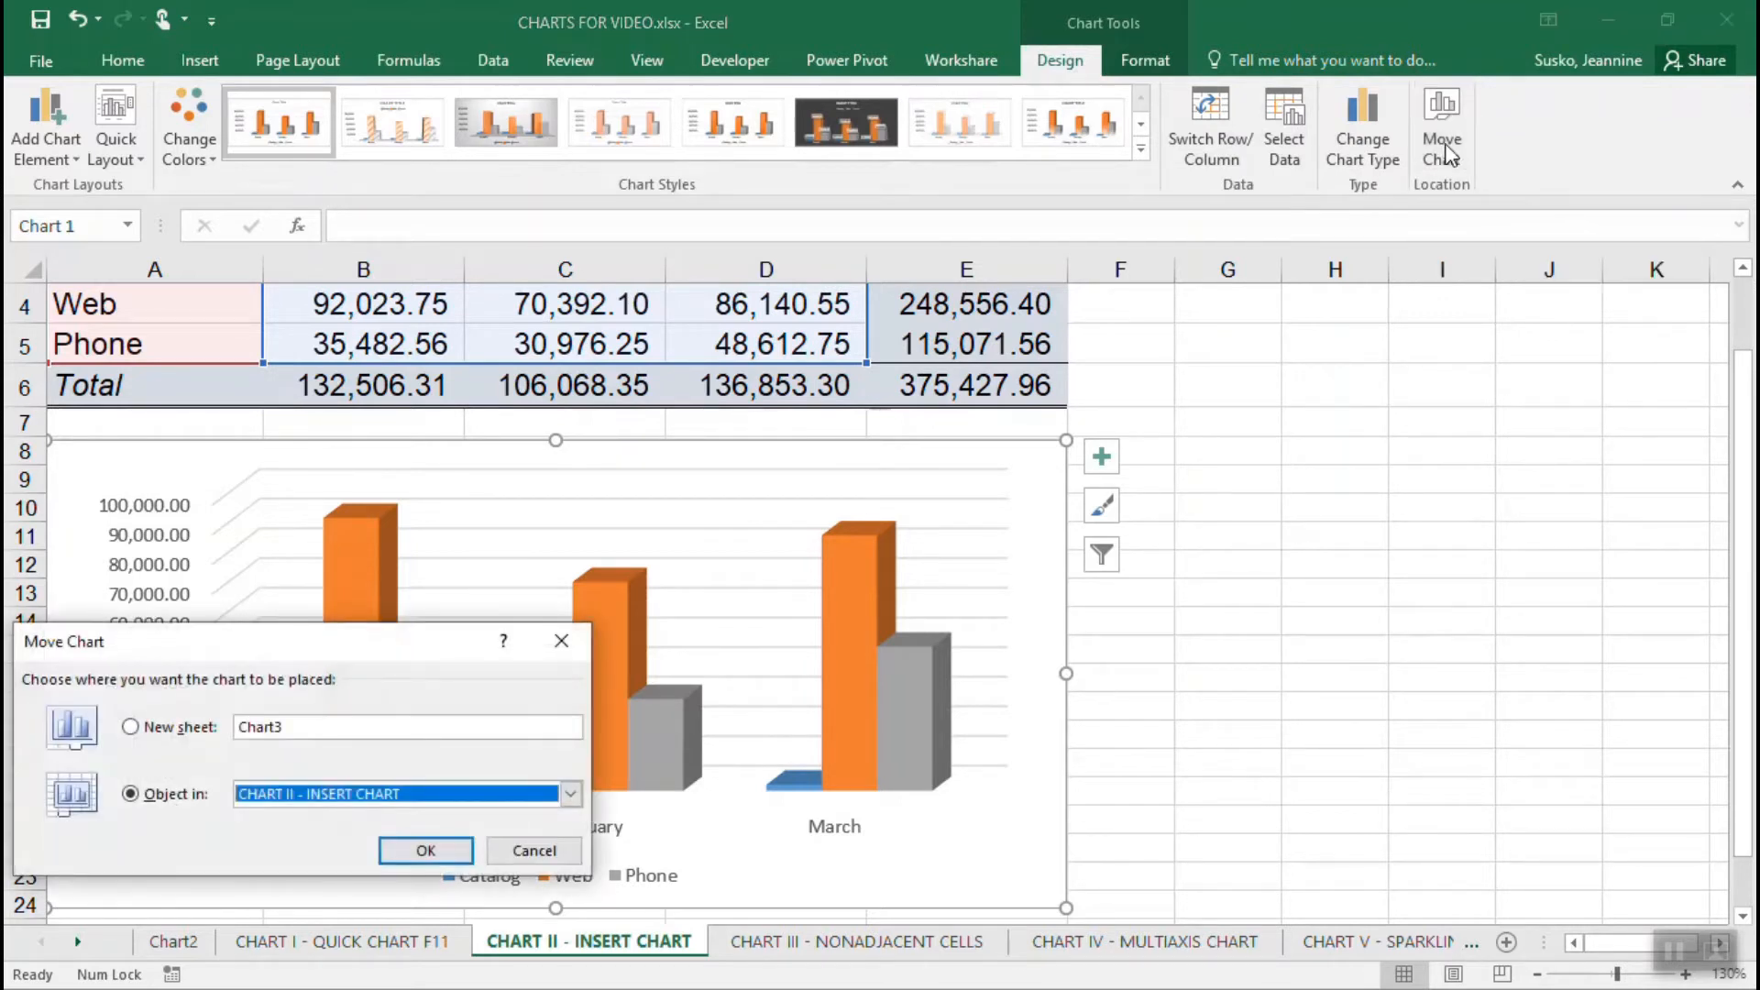
drag(201, 639, 717, 294)
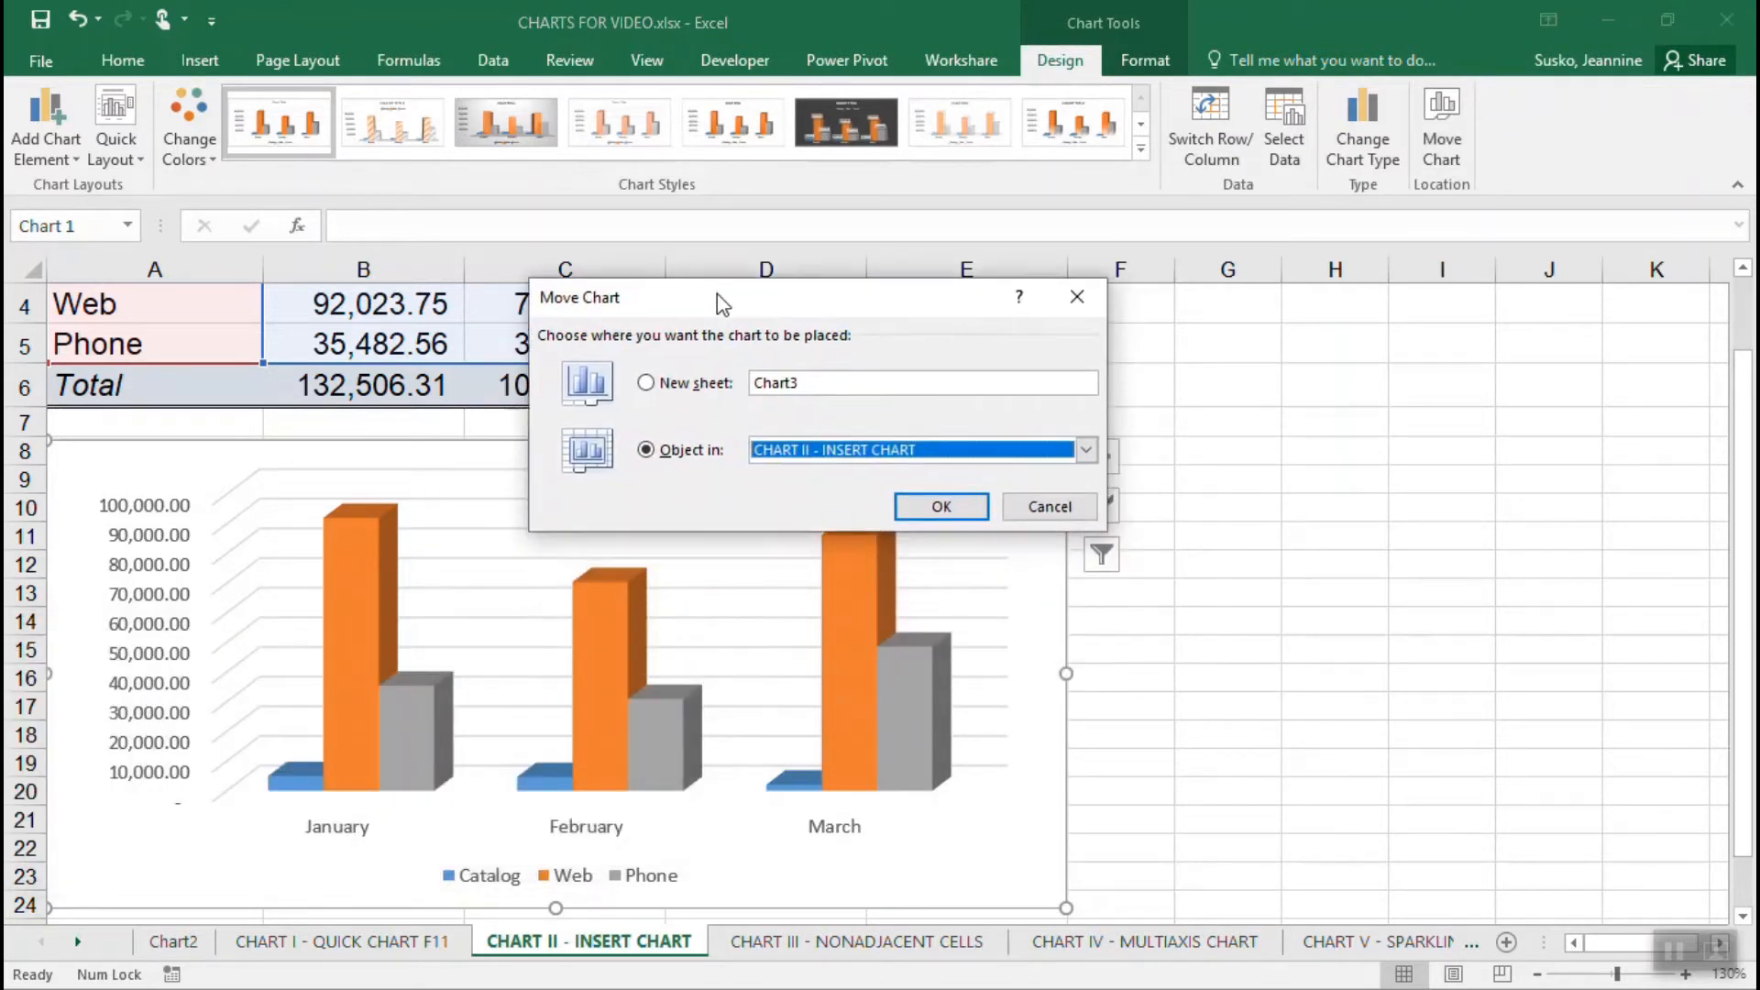
click(647, 383)
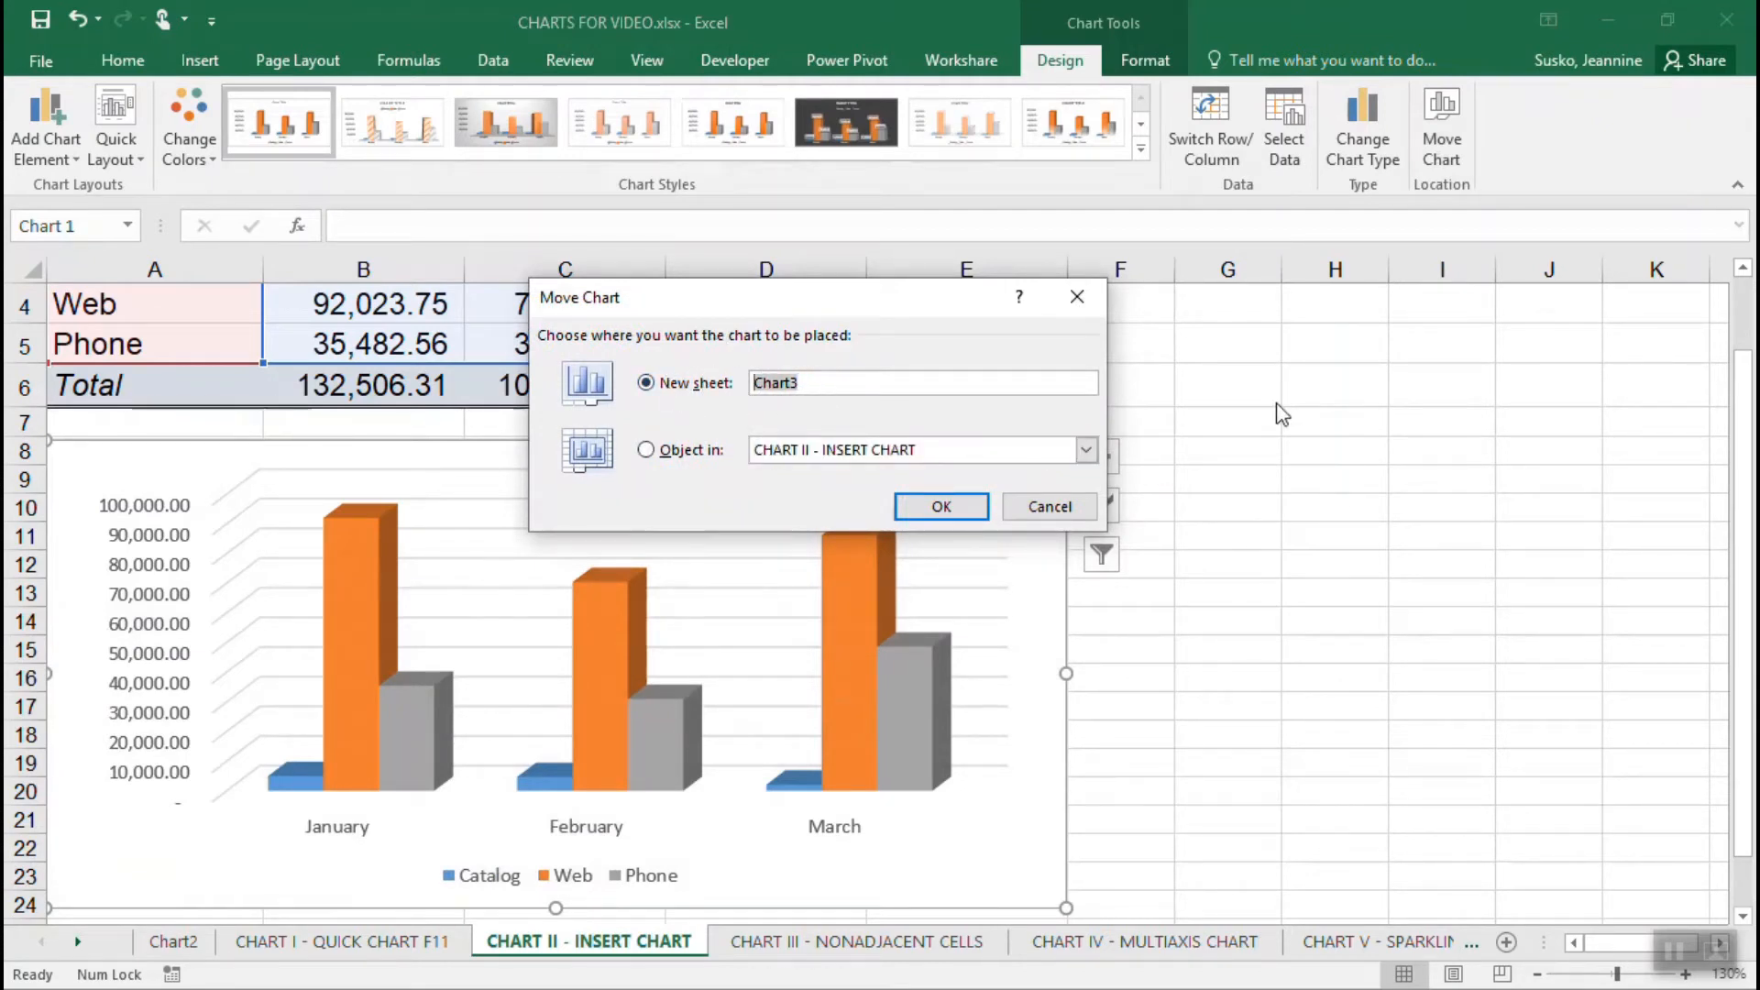
text(Monthly Sales)
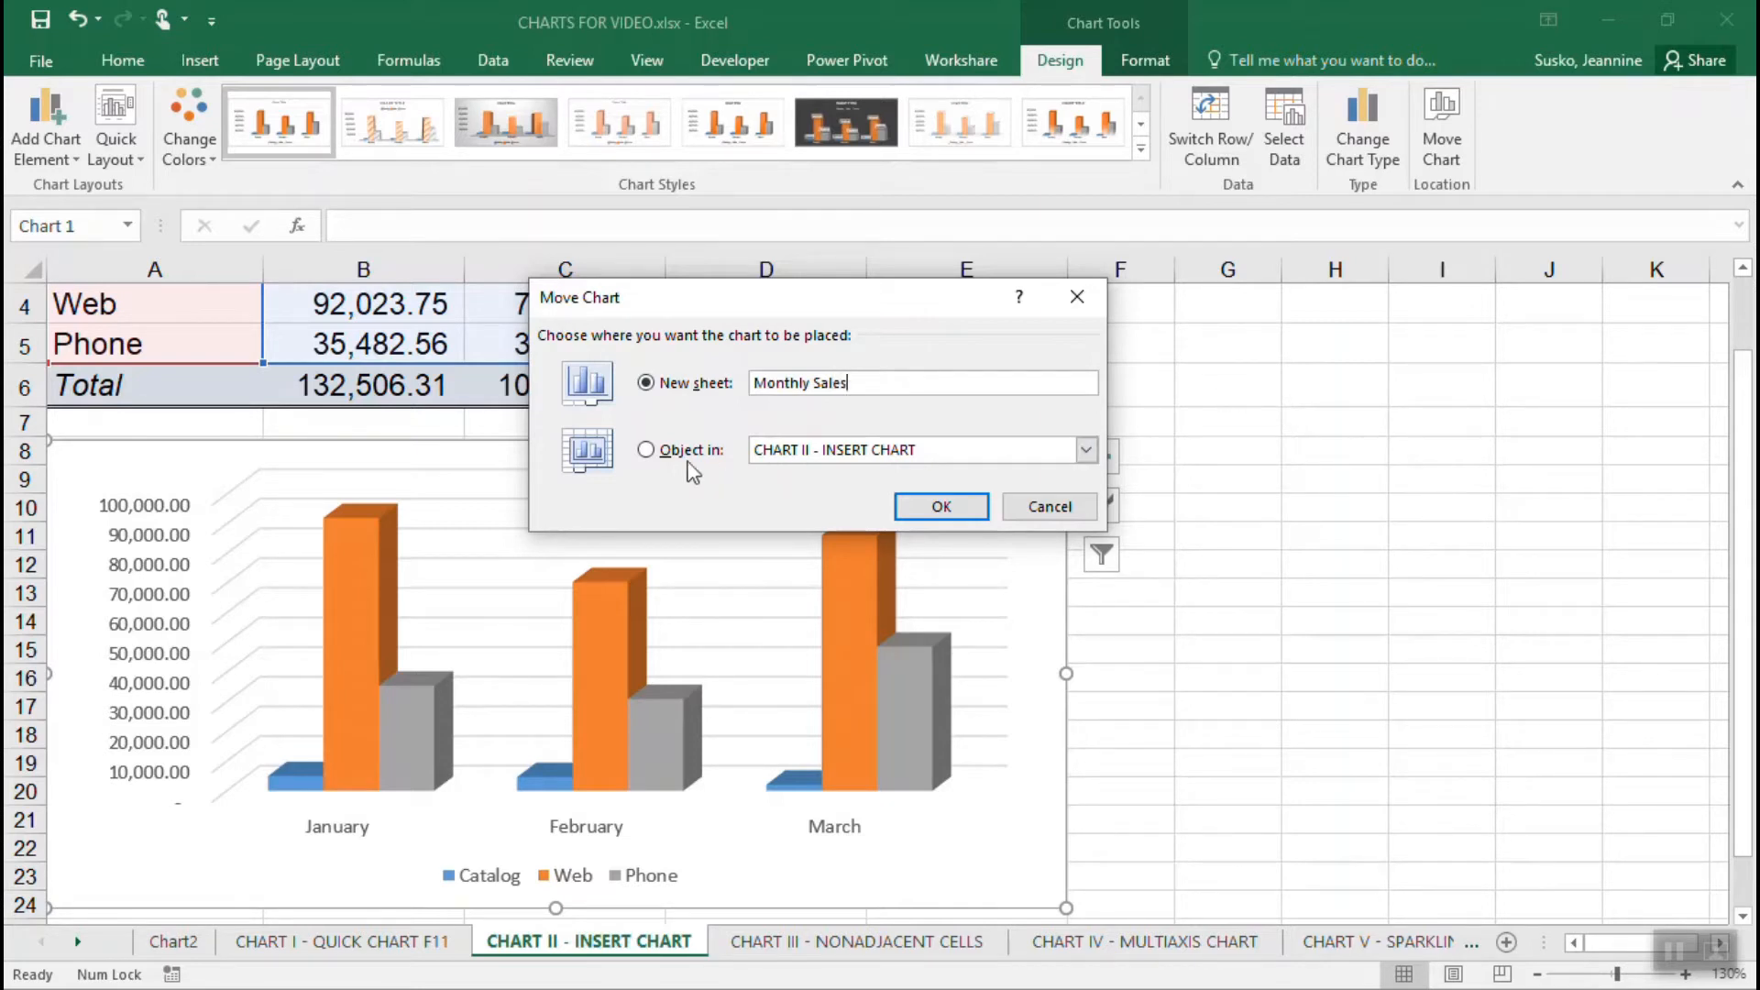
drag(757, 308, 1123, 320)
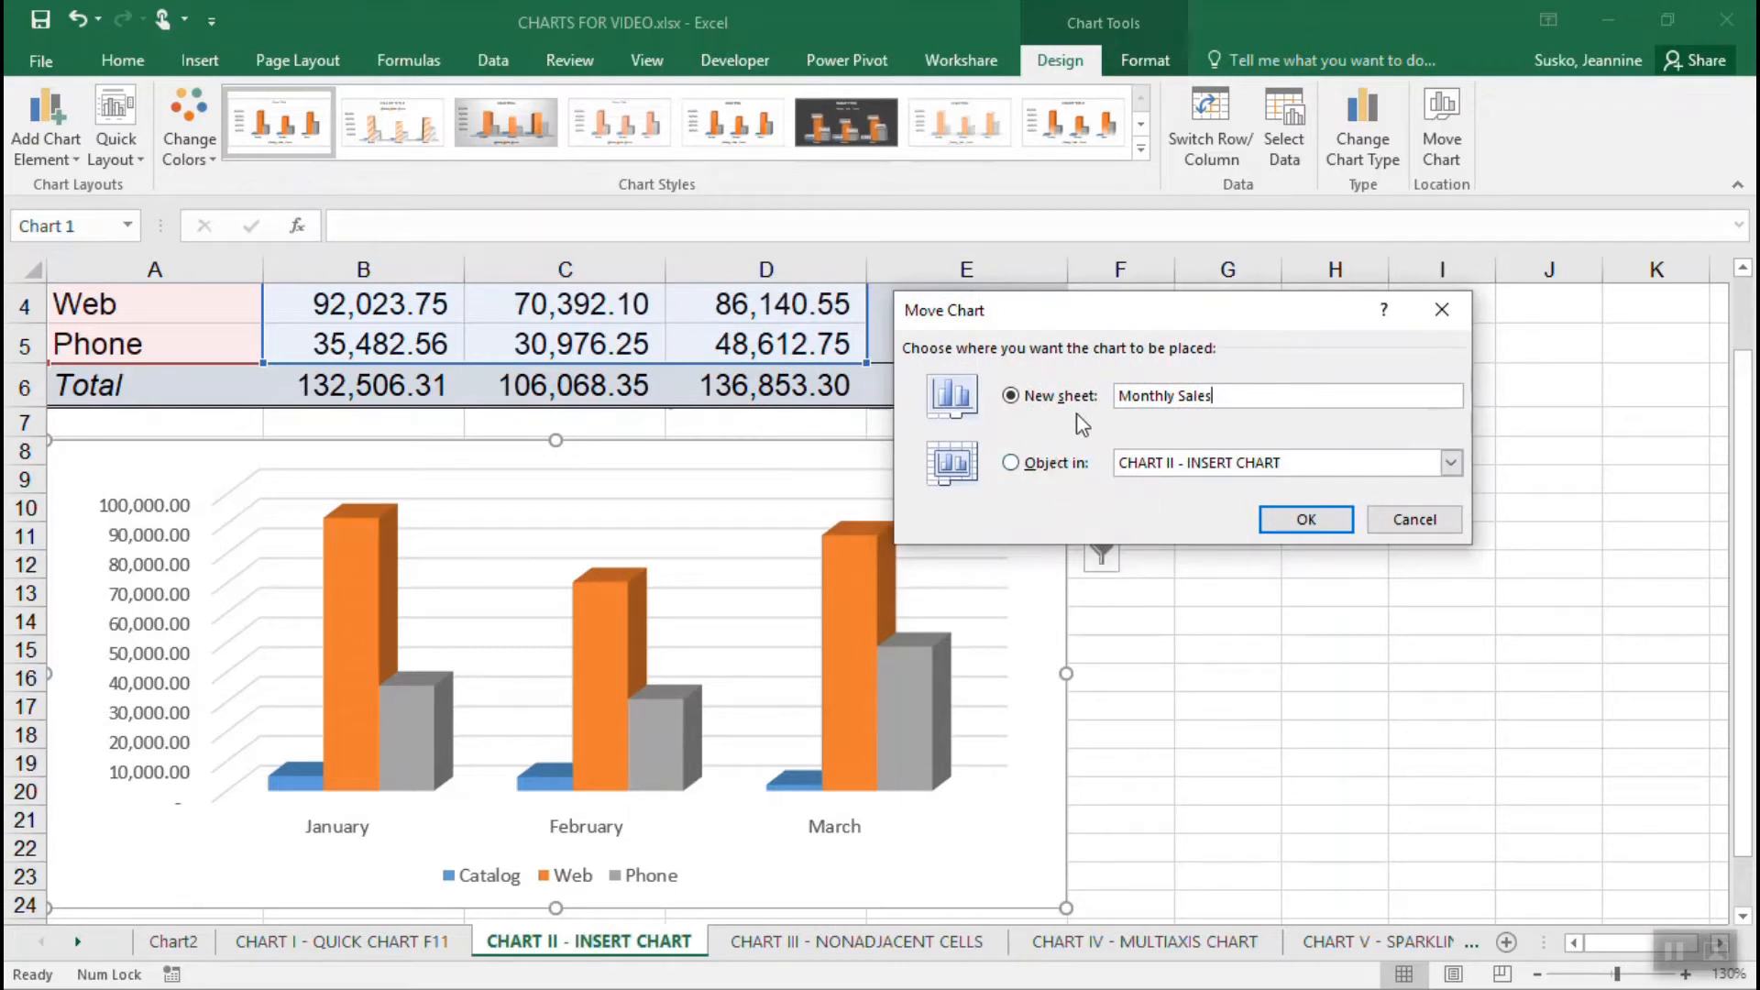
click(1294, 520)
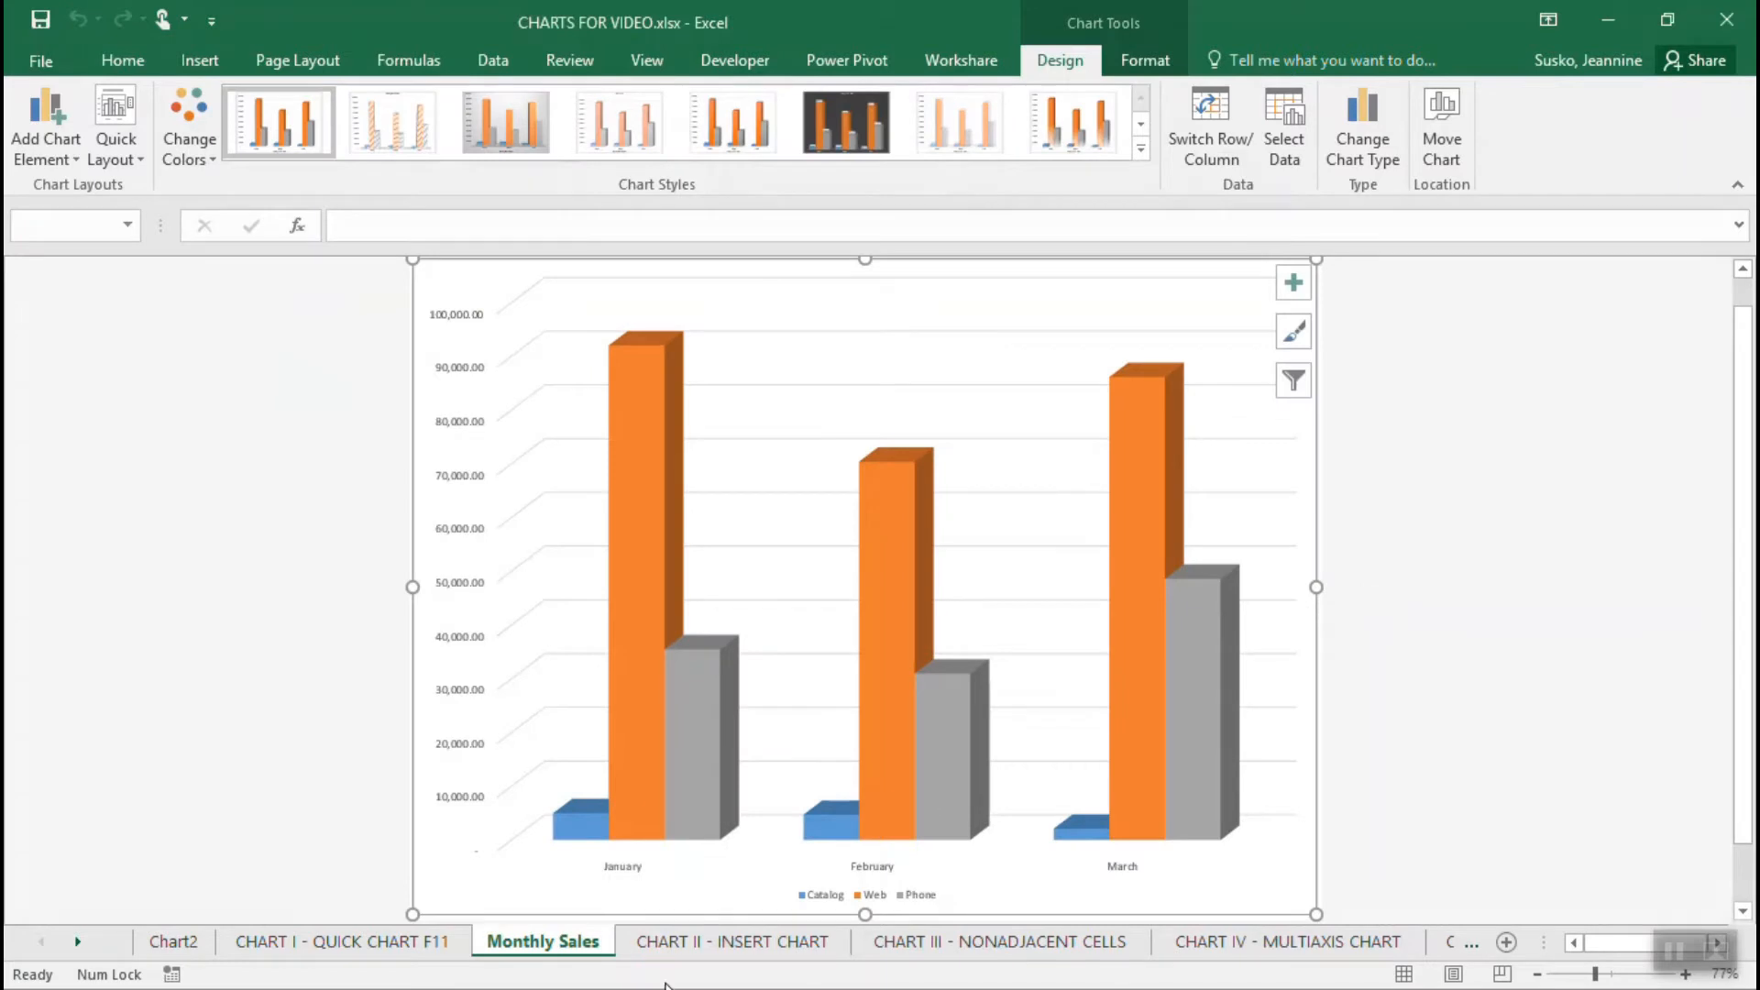
Check the CHART II - INSERT CHART data sheet without its chart, and go back to the Monthly Sales chart sheet.
click(701, 944)
scroll(797, 548, up, 1)
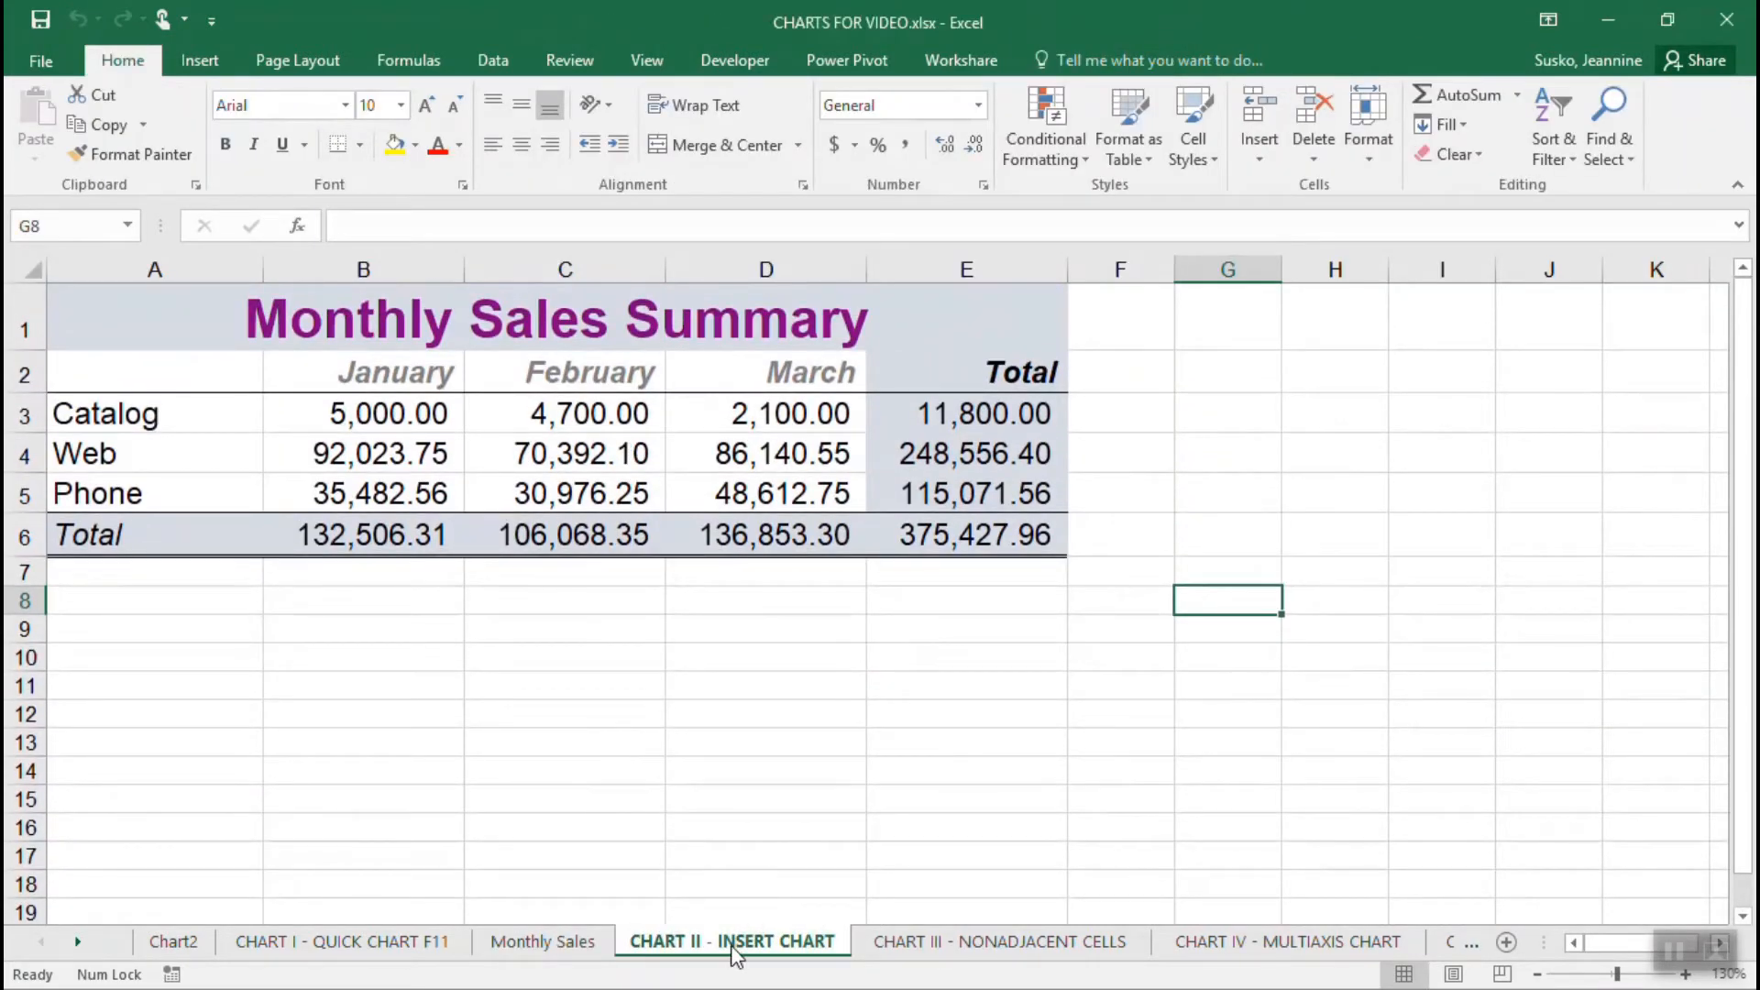
click(543, 942)
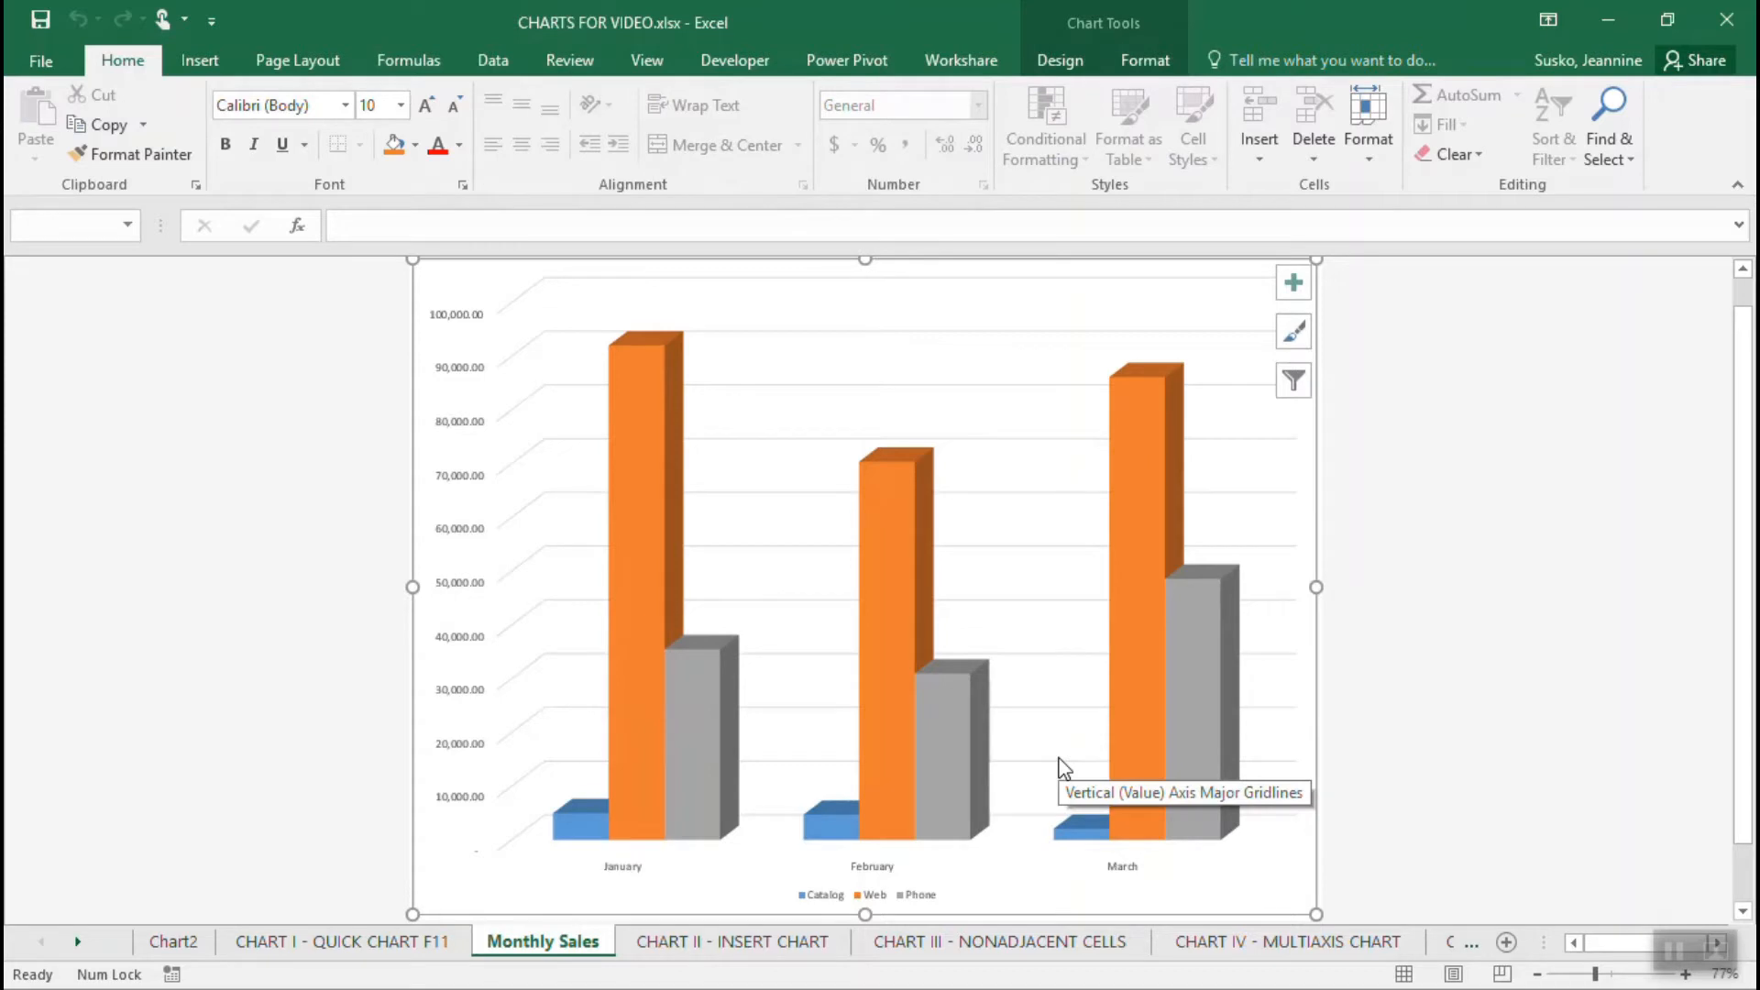
Move the 3-D column chart from its own sheet back into the CHART II - INSERT CHART worksheet as an embedded object.
click(1076, 62)
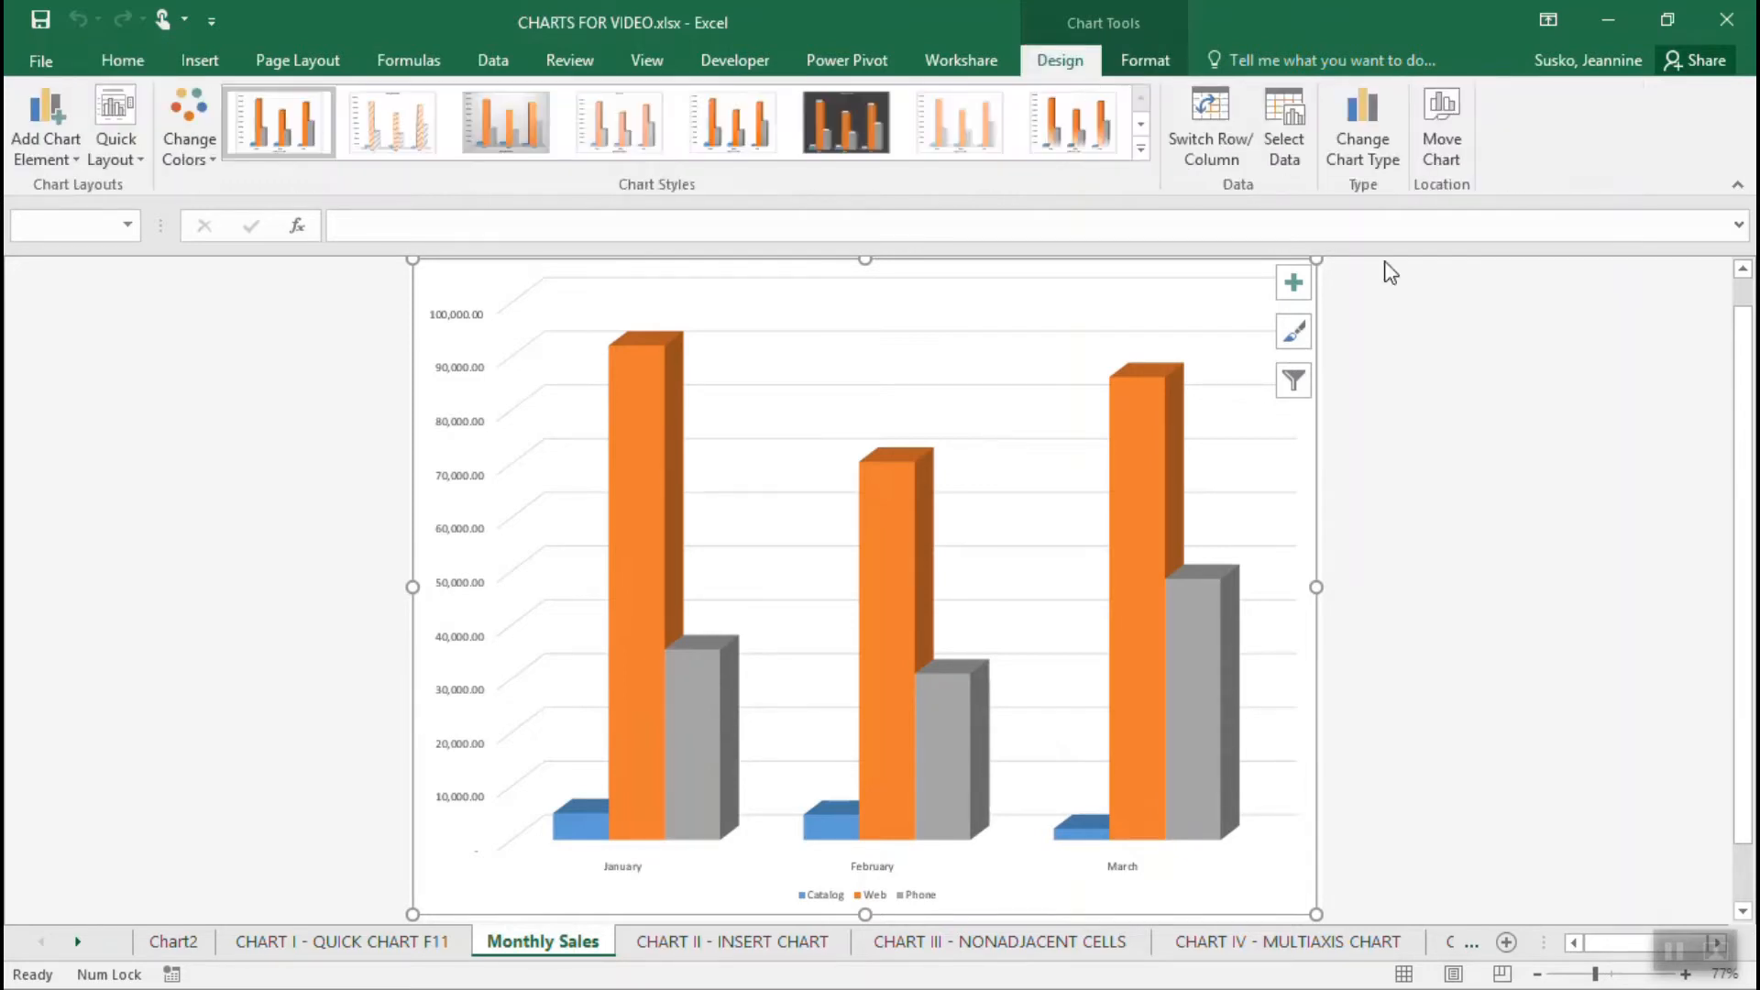
click(1444, 161)
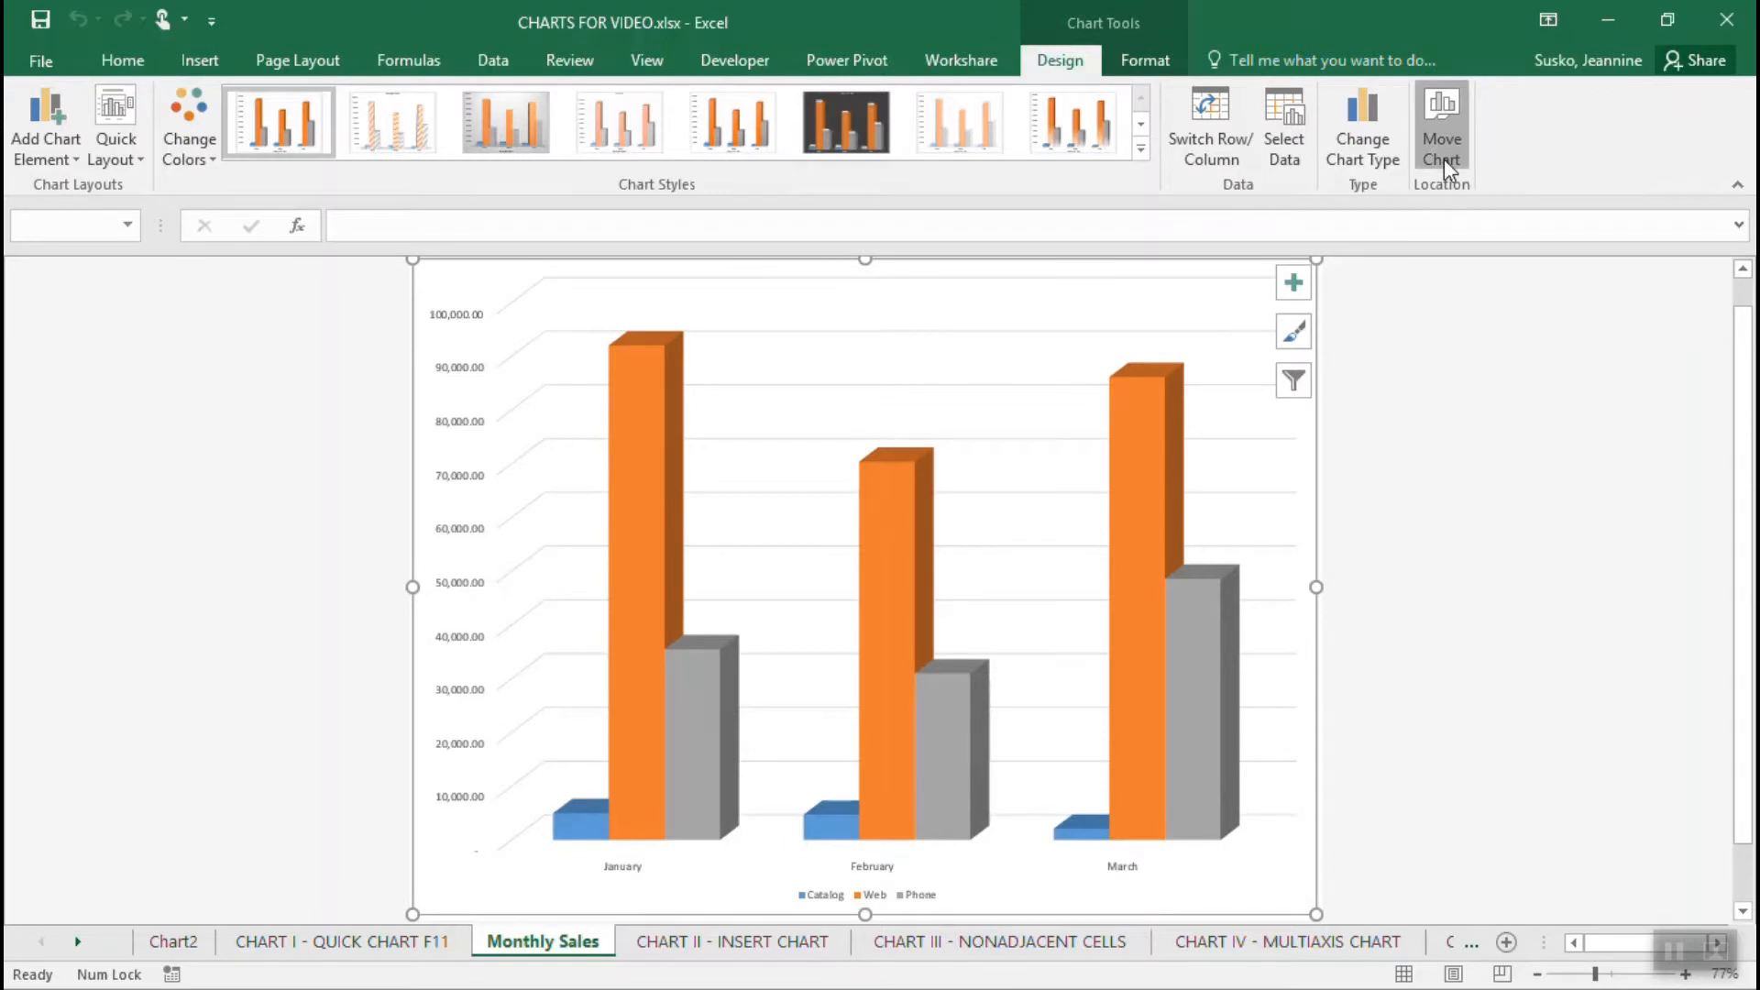
click(1074, 470)
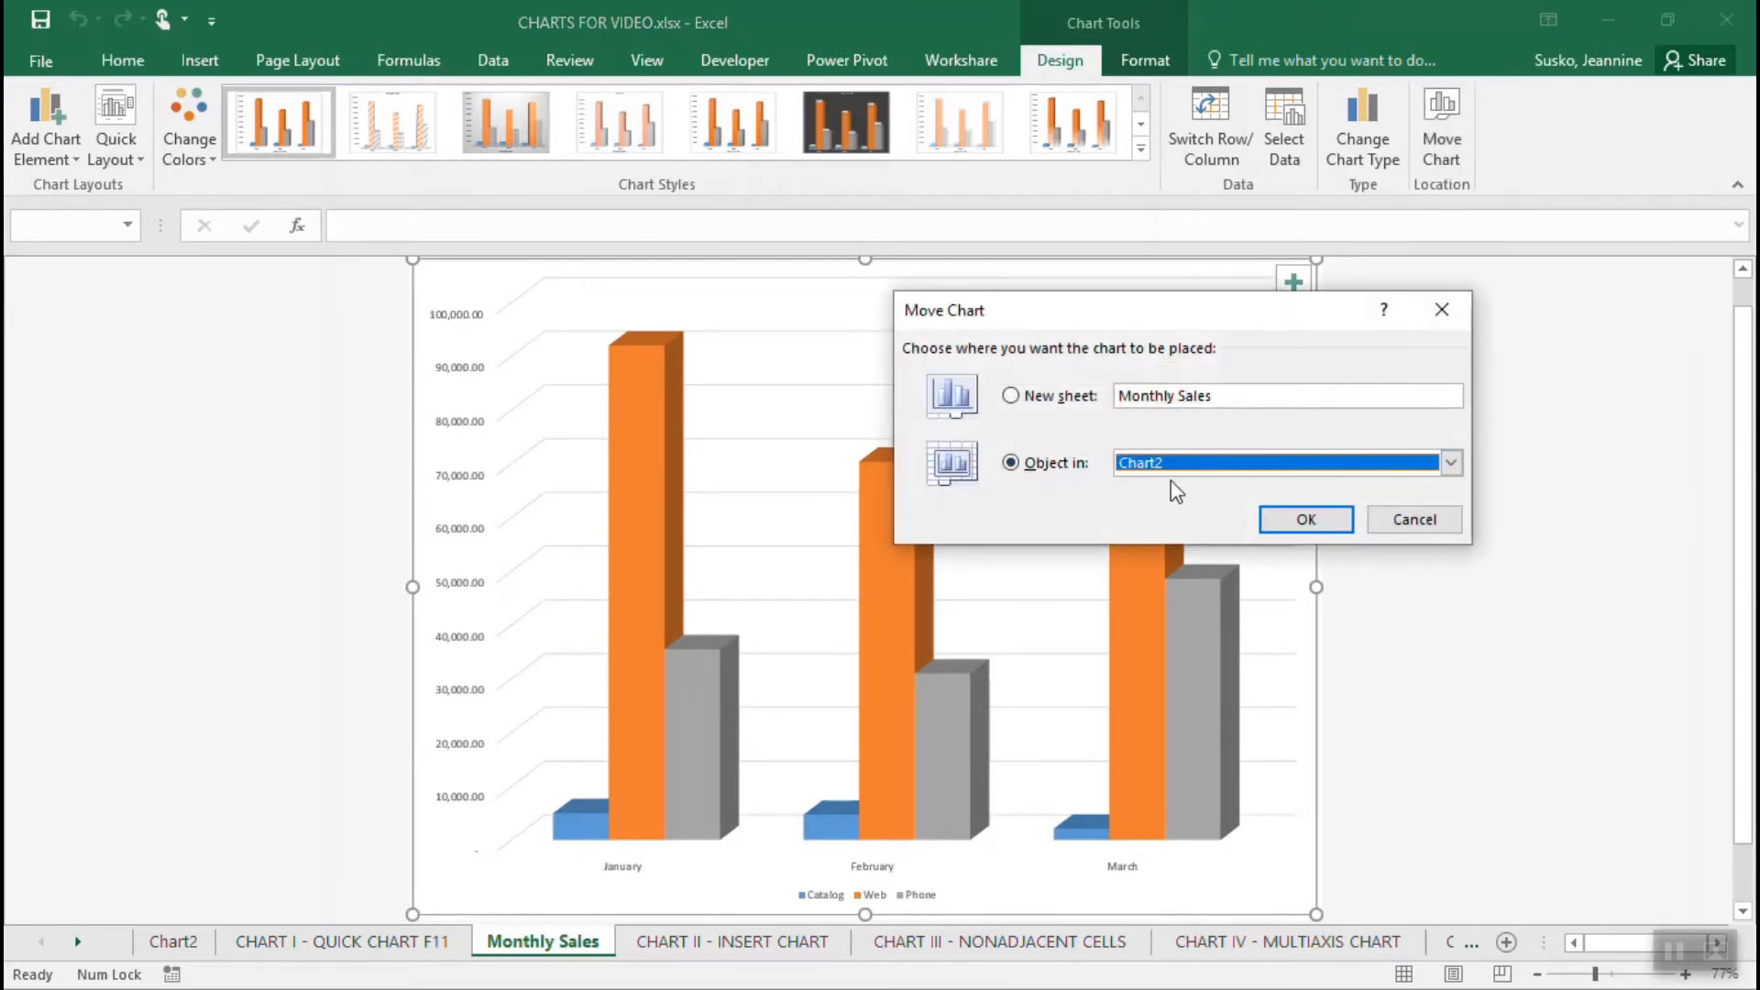
click(1451, 463)
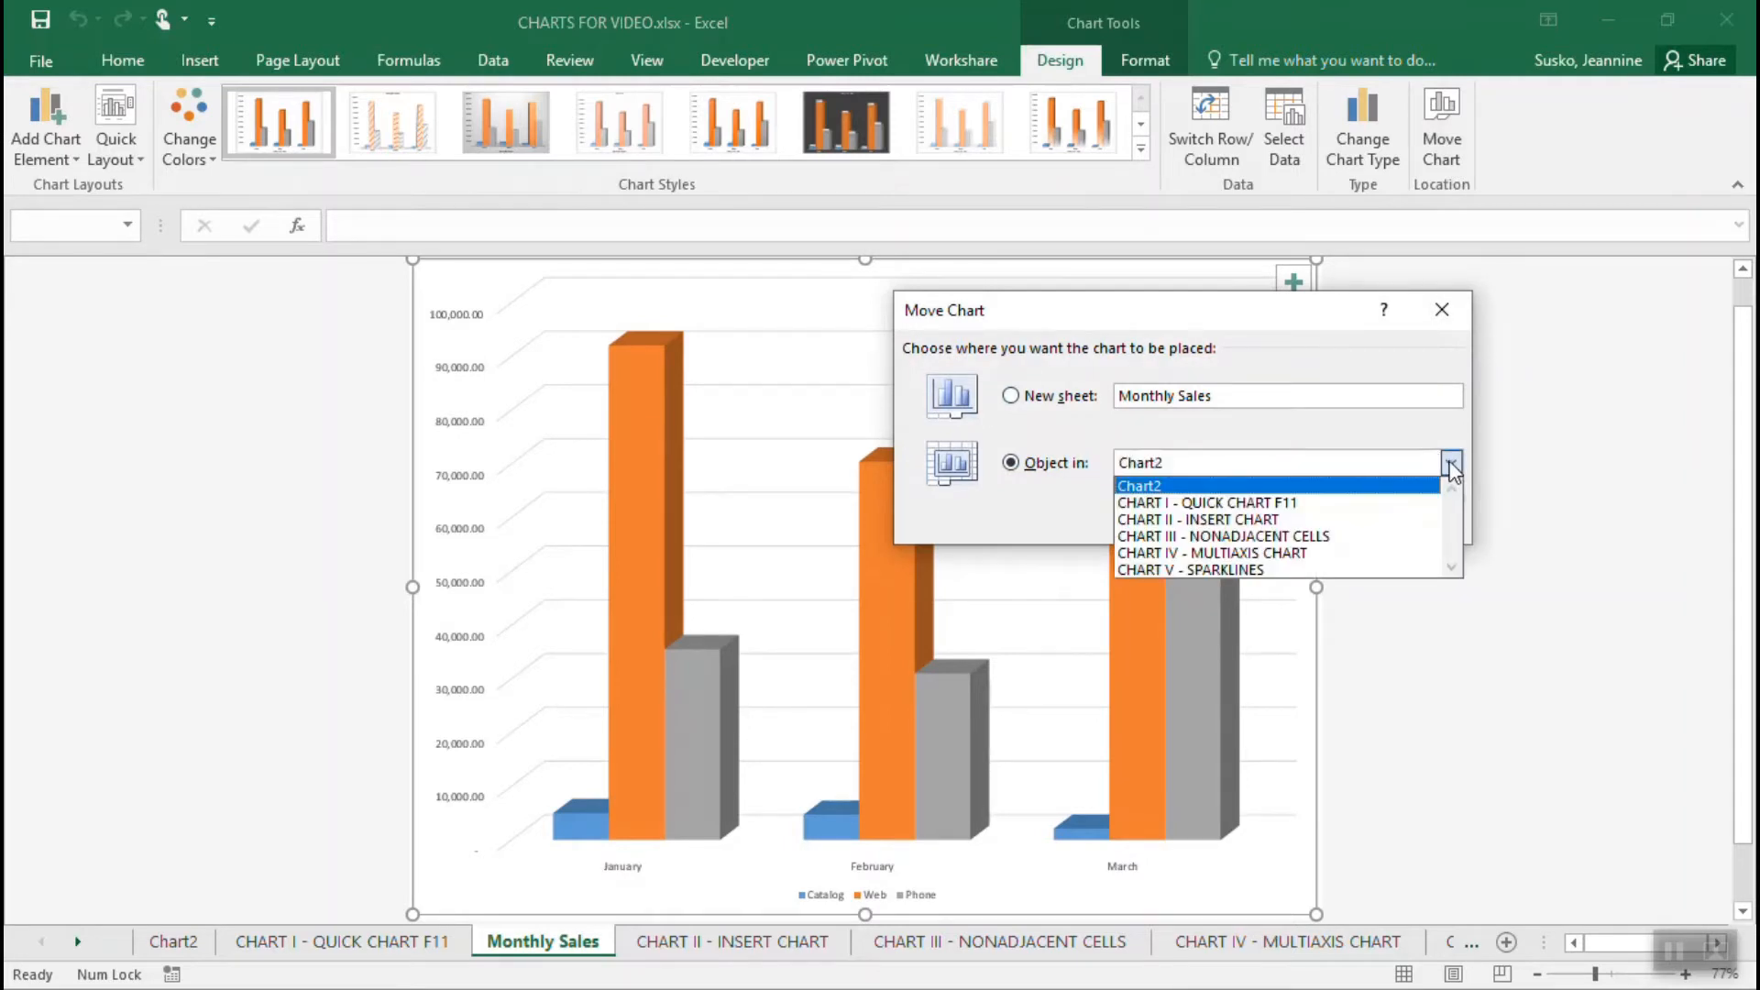
click(1416, 523)
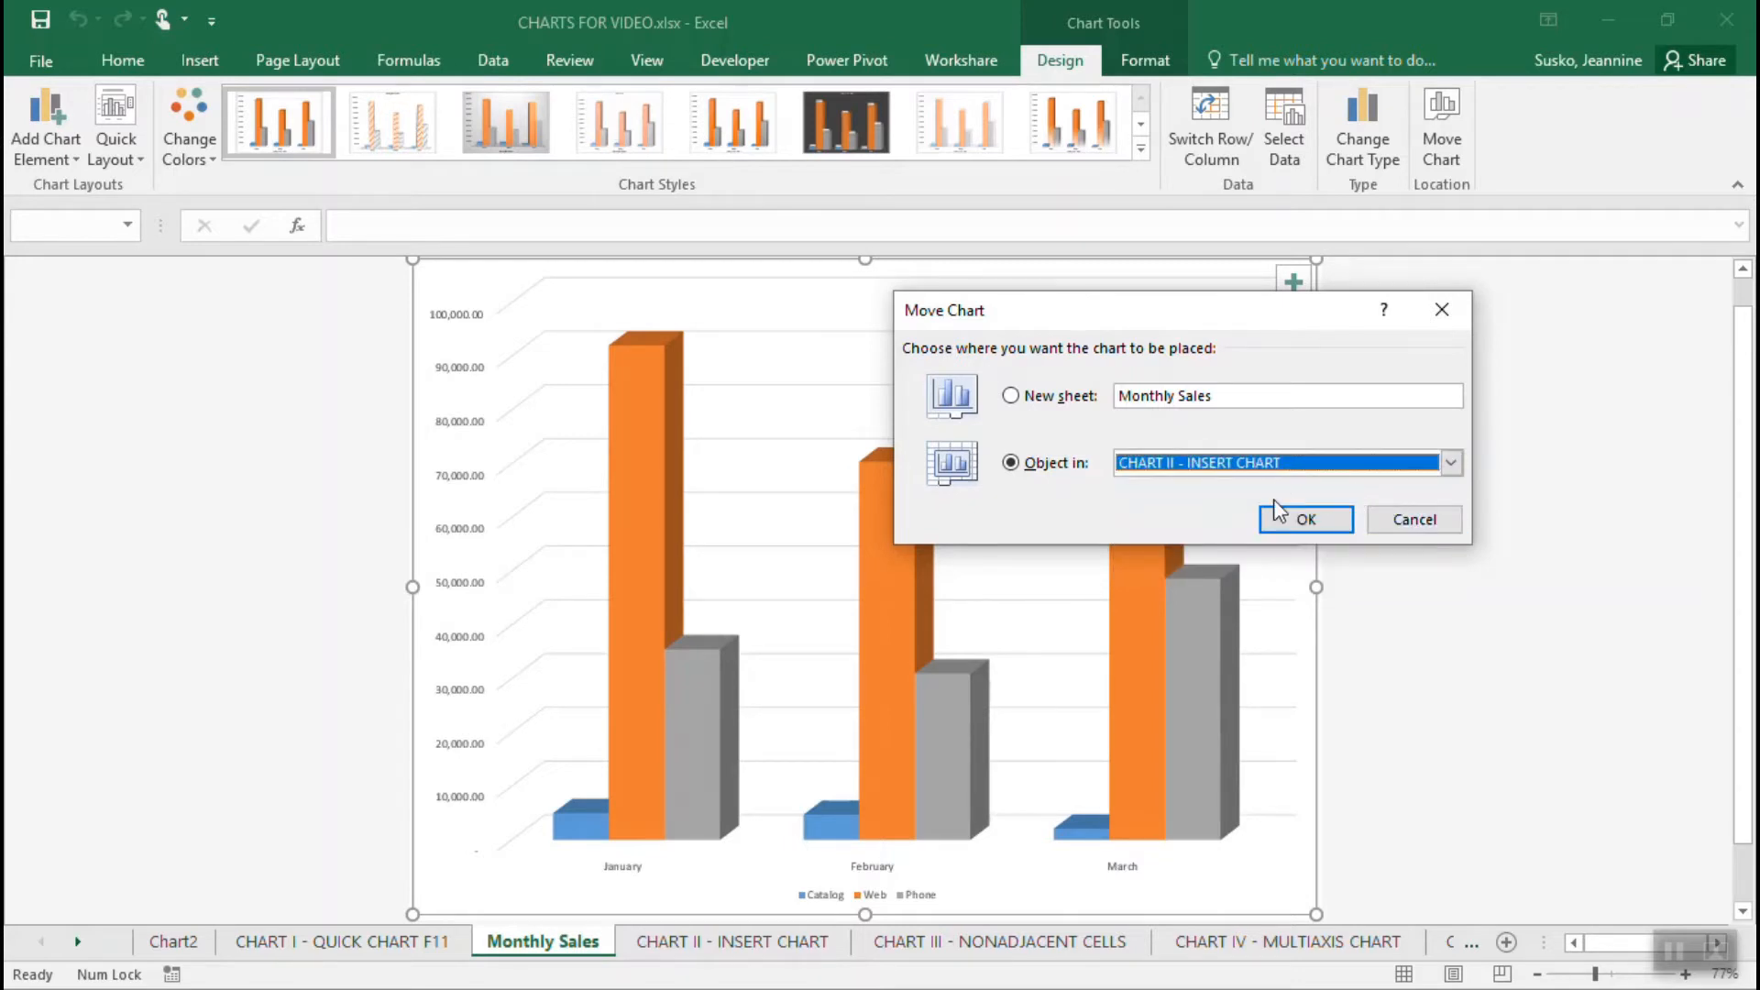
click(1306, 520)
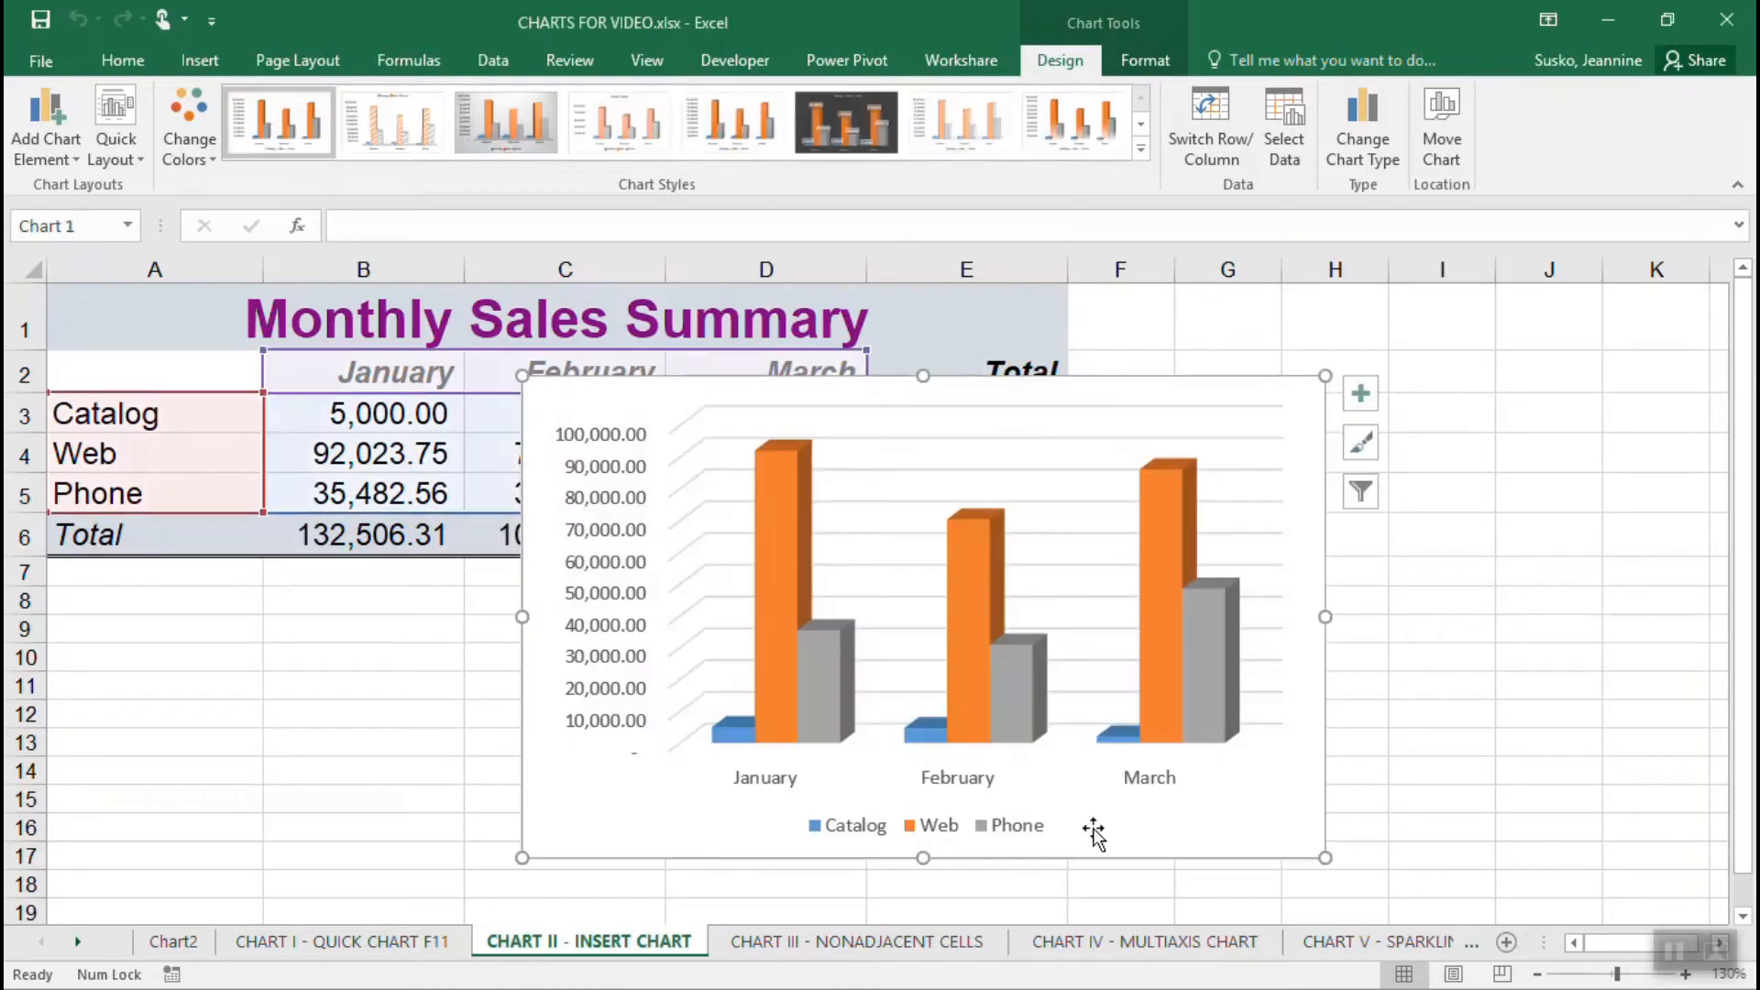
Place the embedded column chart below the sales table, starting at row 8 in column A, and enlarge it to the edge of column E.
drag(1111, 401, 1020, 420)
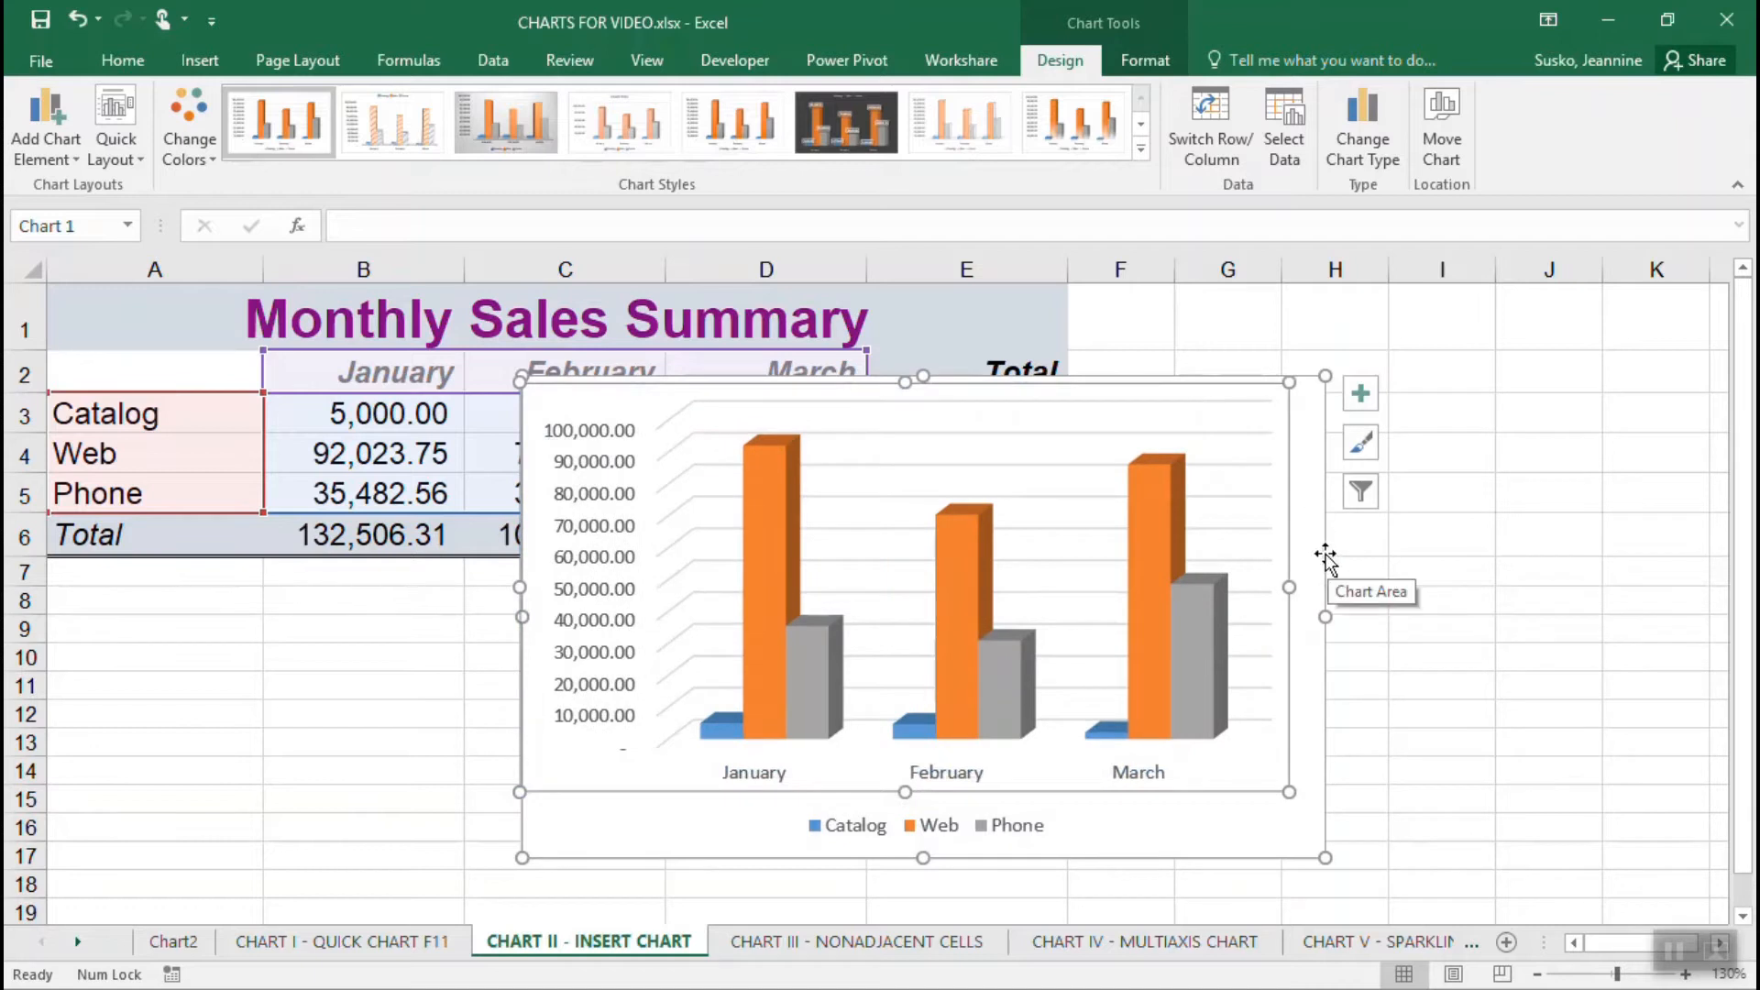
key(ctrl+z)
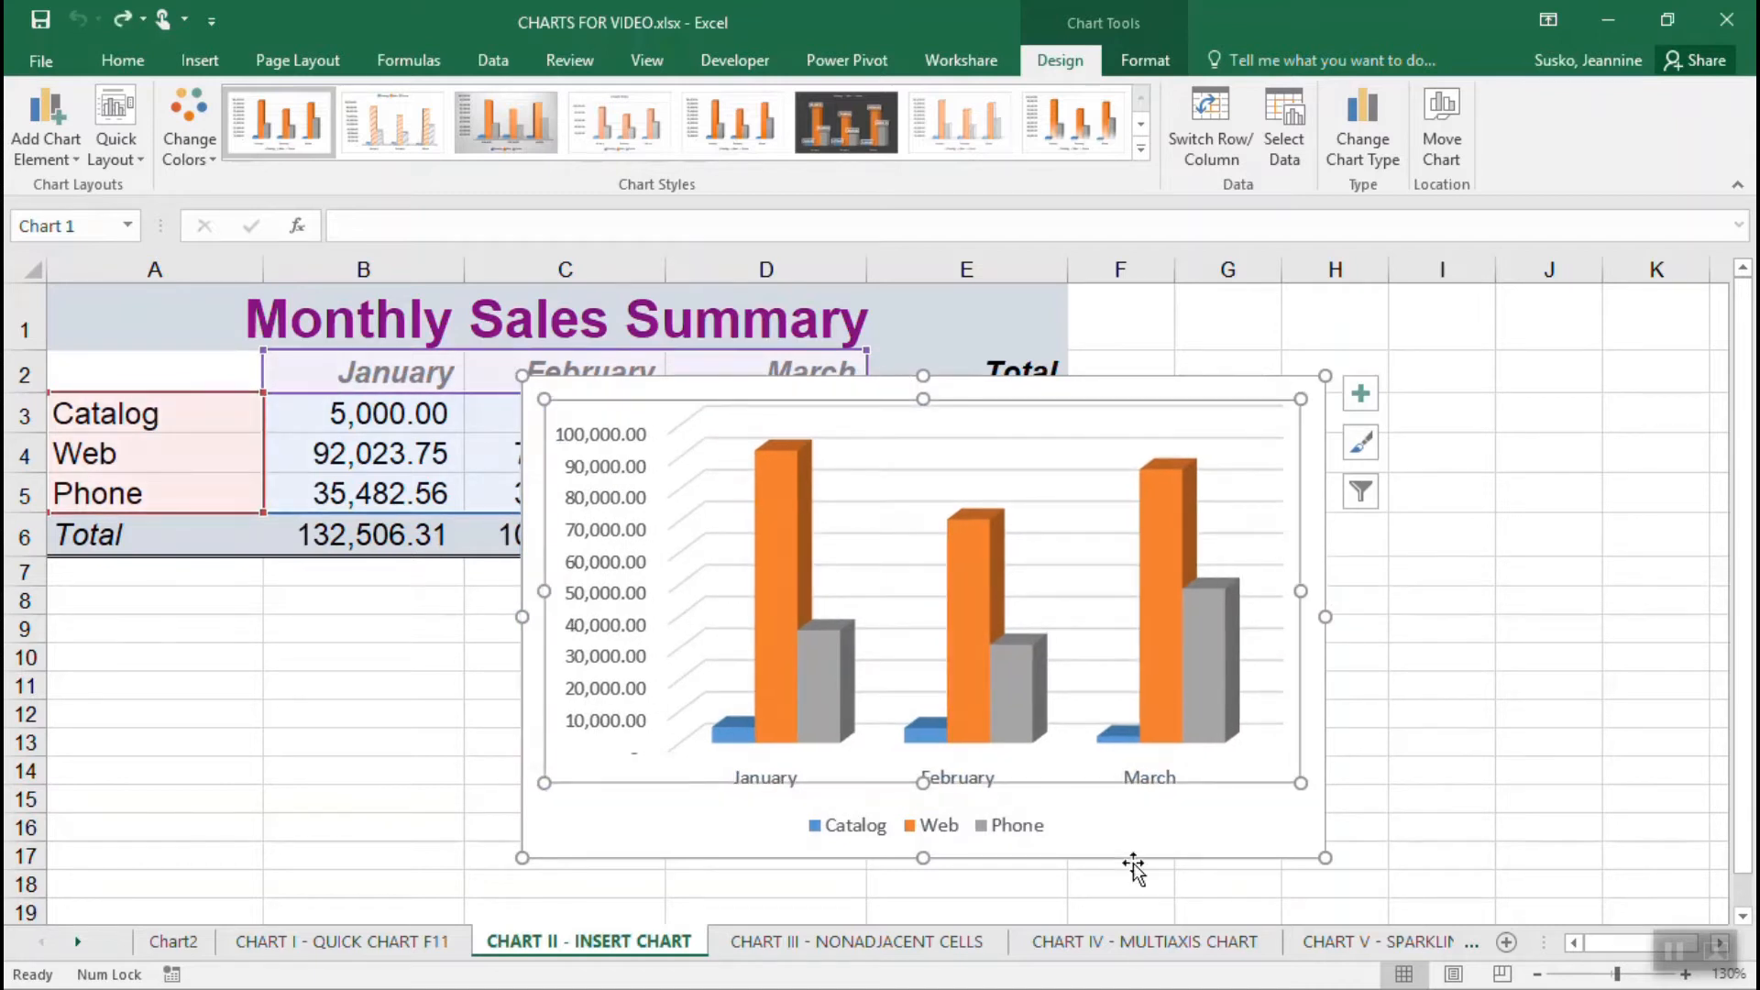
drag(1158, 837, 598, 811)
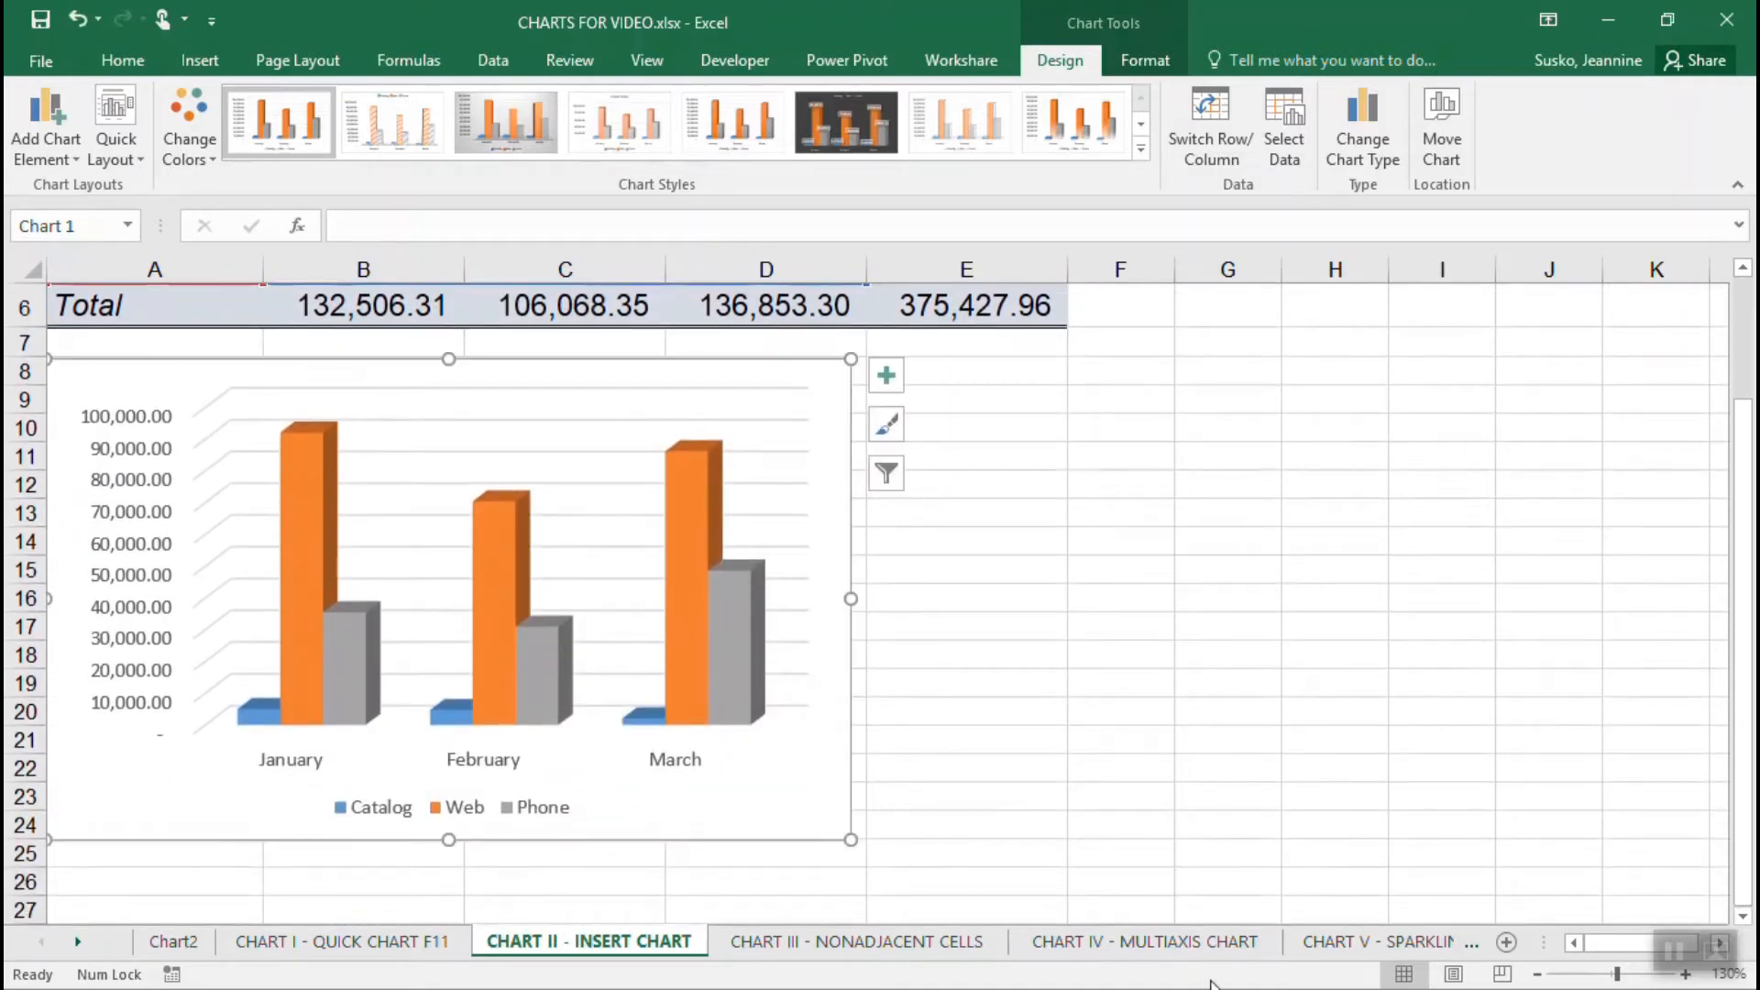
drag(851, 836, 1067, 883)
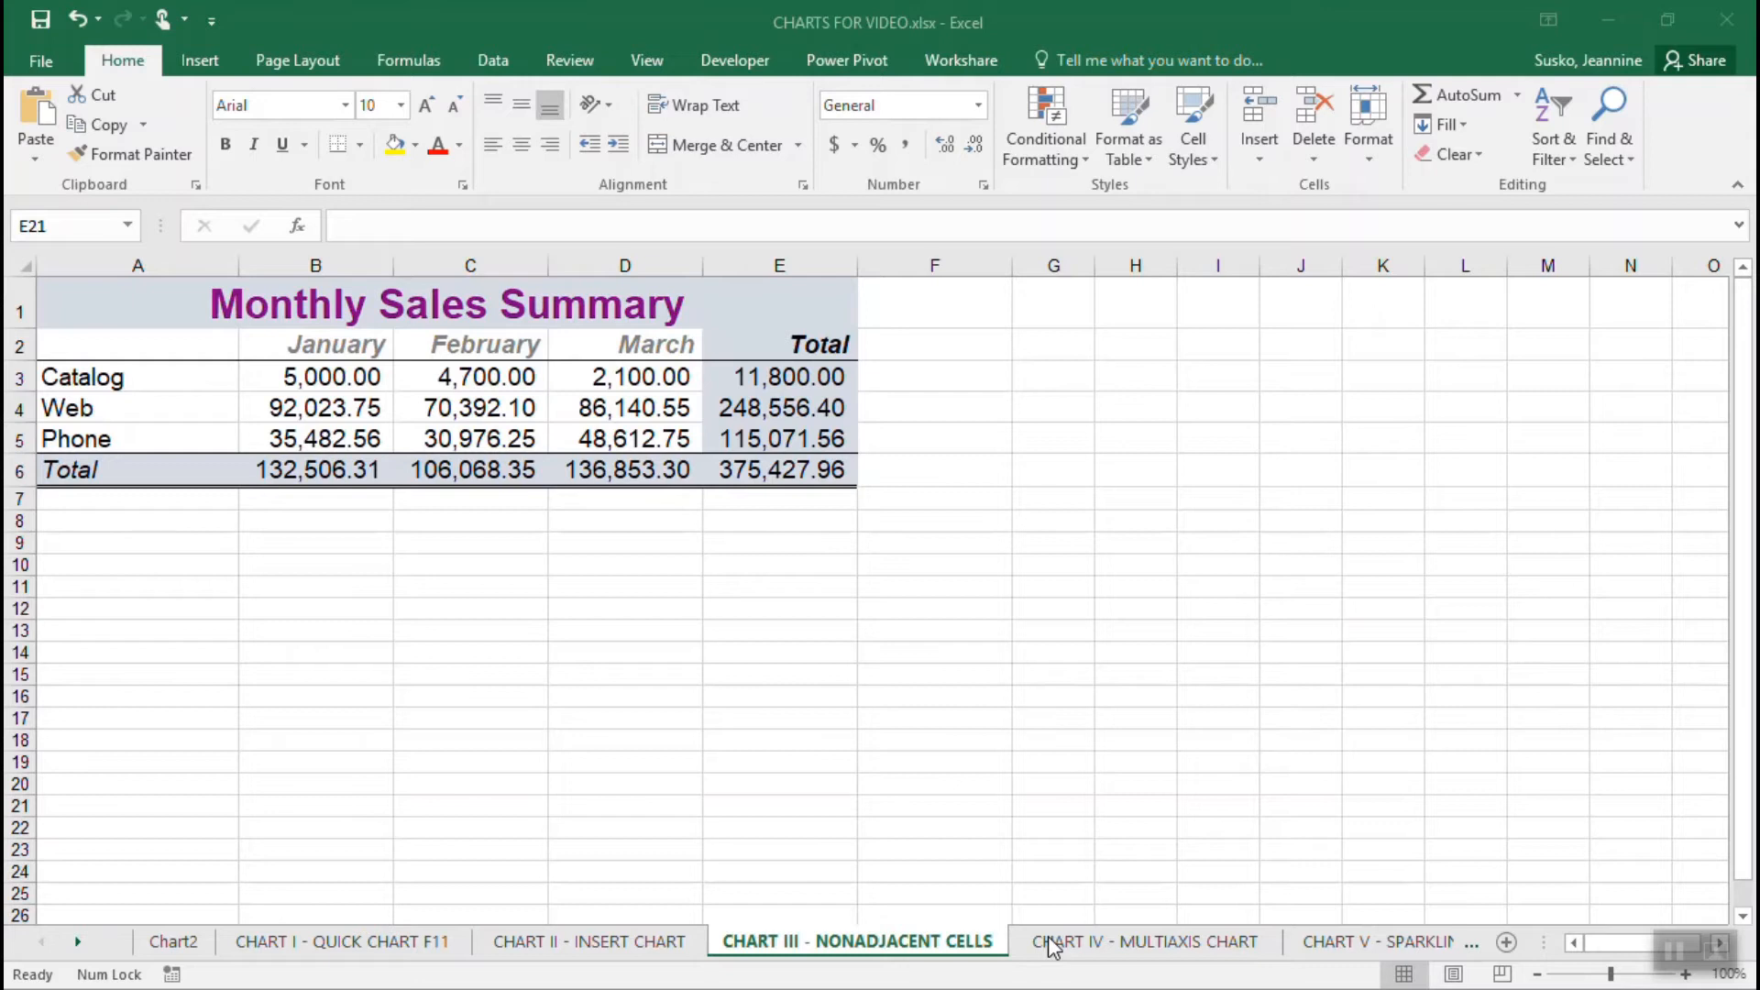
On the CHART III - NONADJACENT CELLS sheet, try to select the category labels A3:A5 and the totals E3:E5 as two separate selections.
click(172, 332)
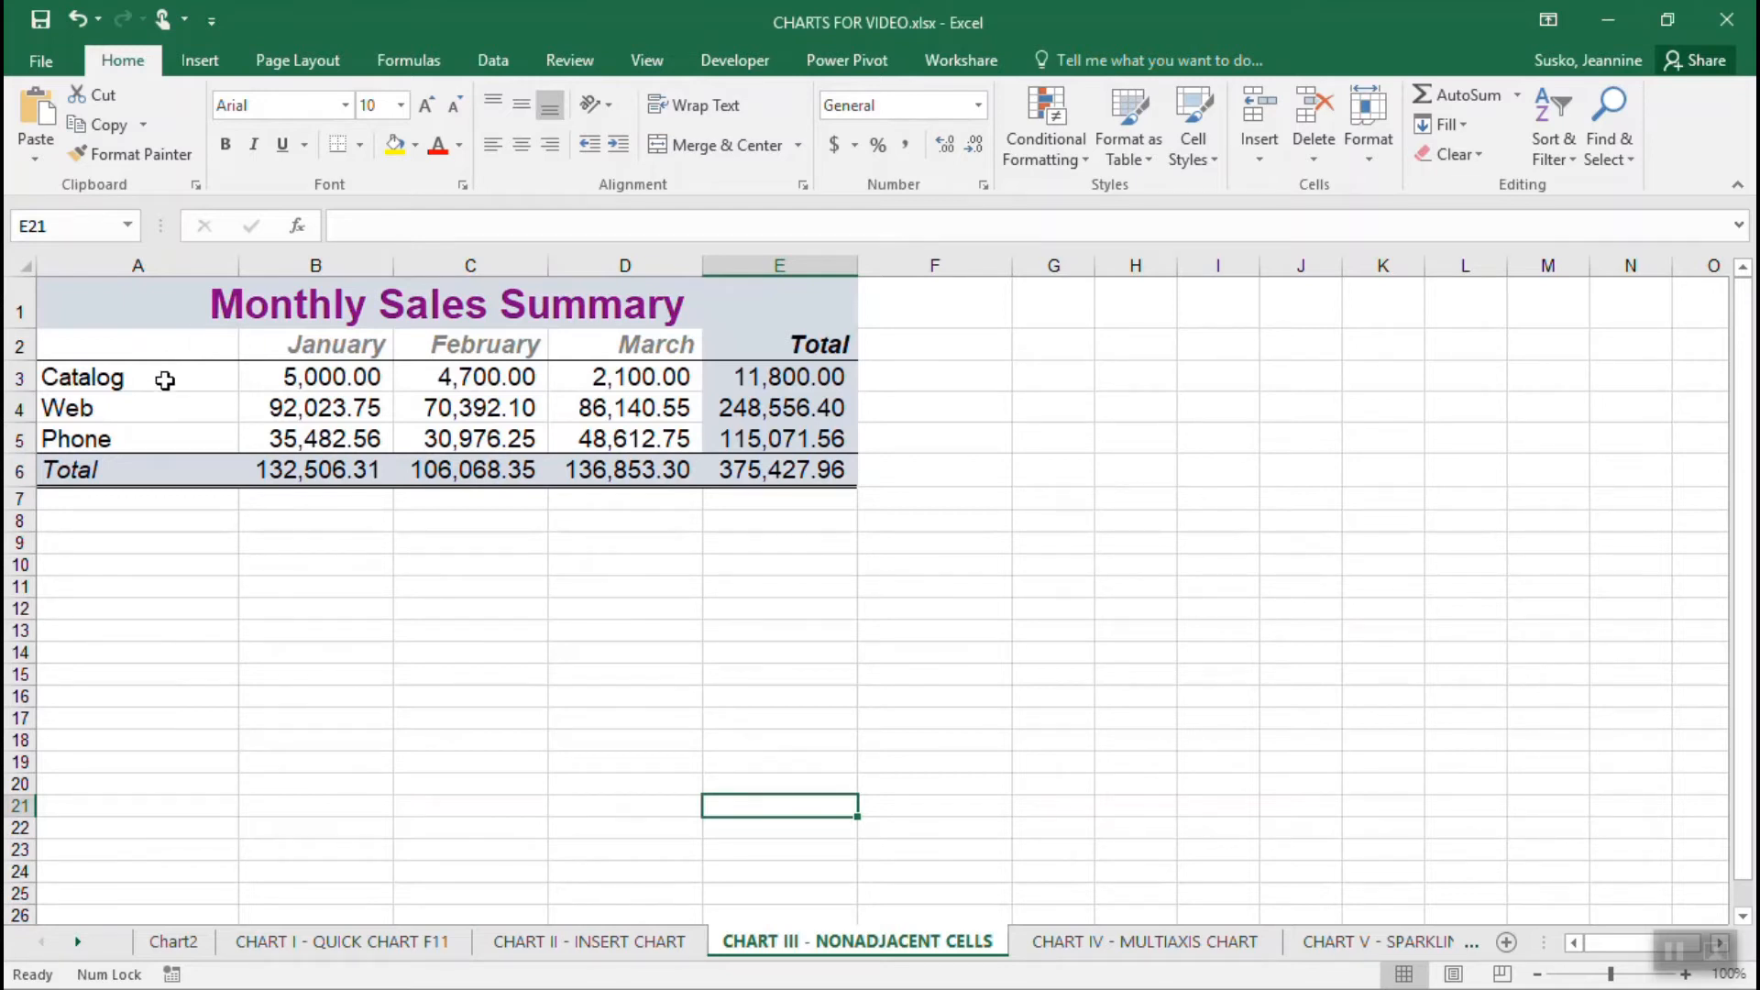
drag(164, 378, 172, 435)
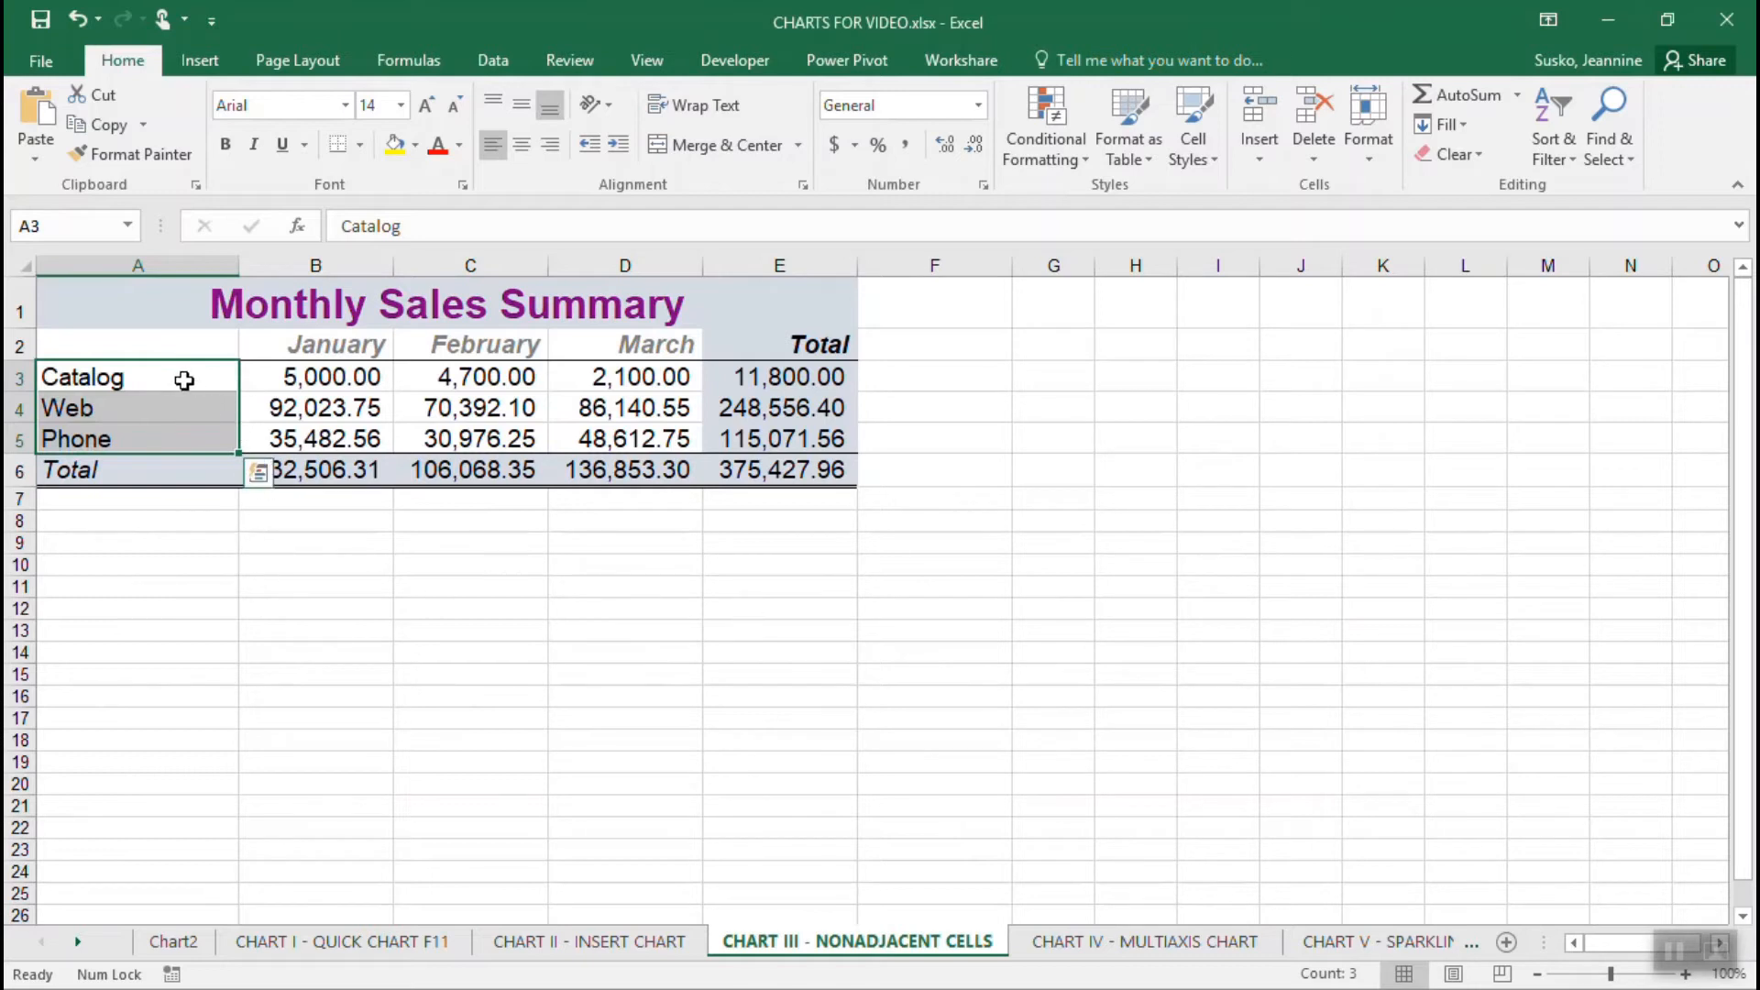
drag(179, 377, 178, 439)
drag(785, 377, 778, 437)
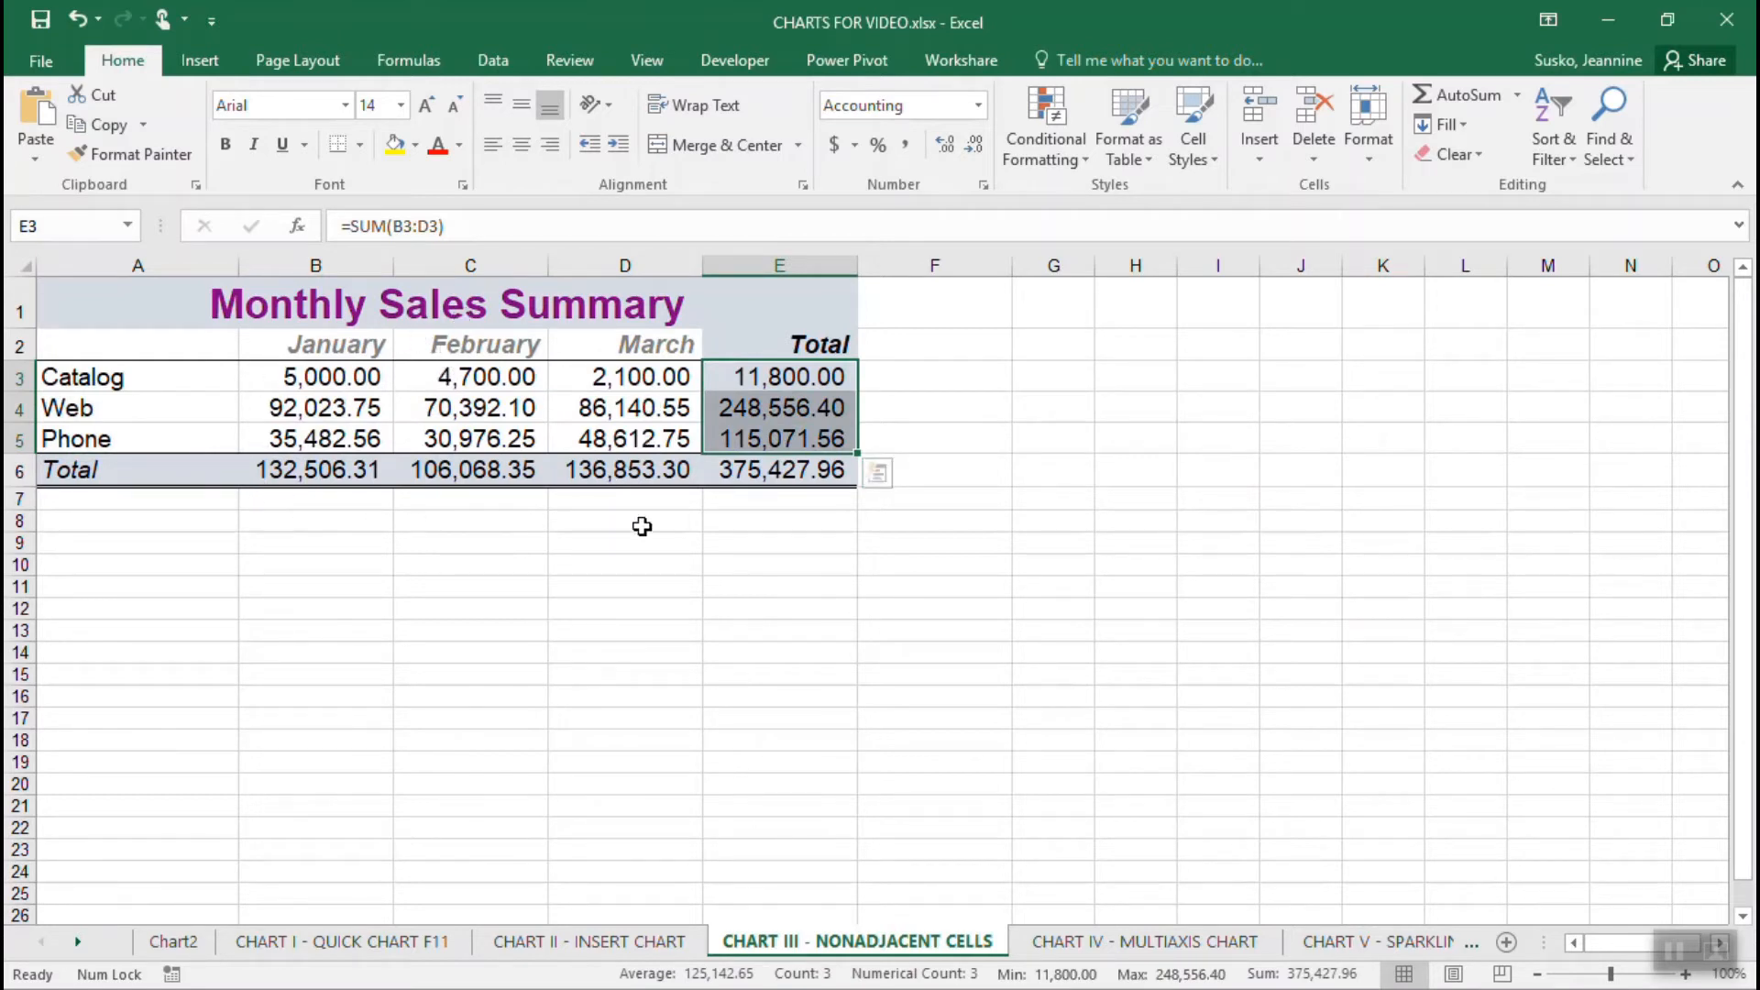
click(619, 777)
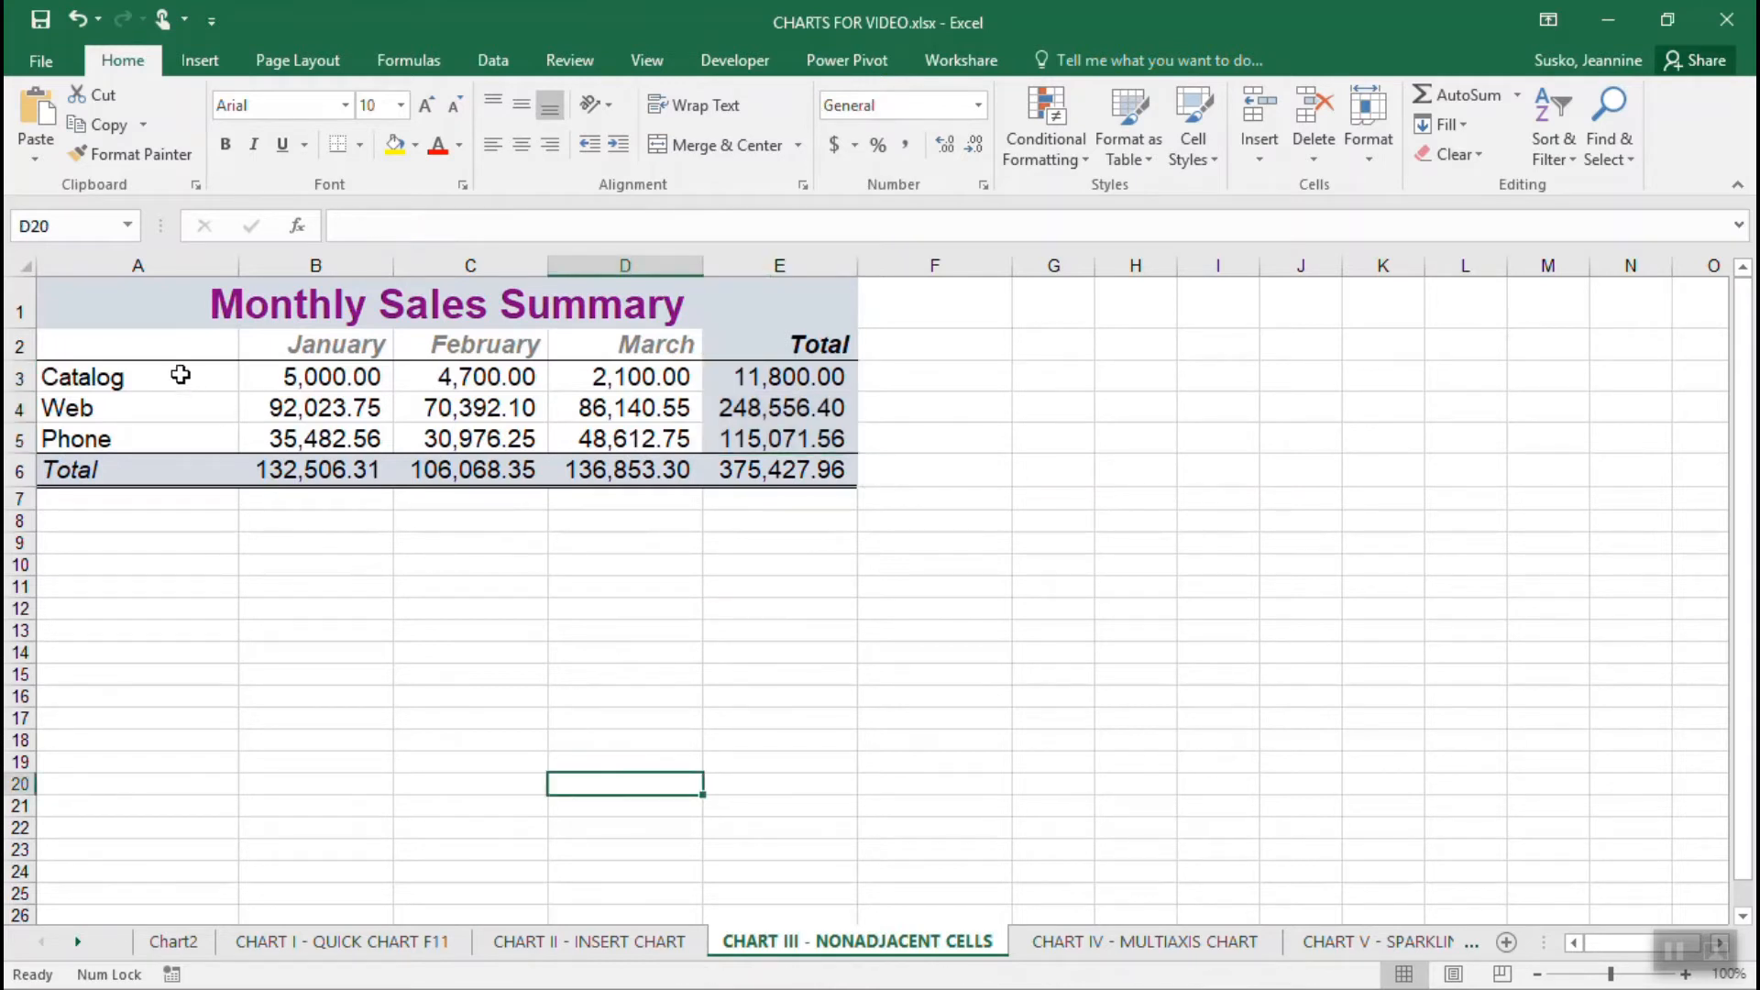
Select the nonadjacent ranges A3:A5 and E3:E5 together, and clear the selection.
drag(181, 375, 178, 437)
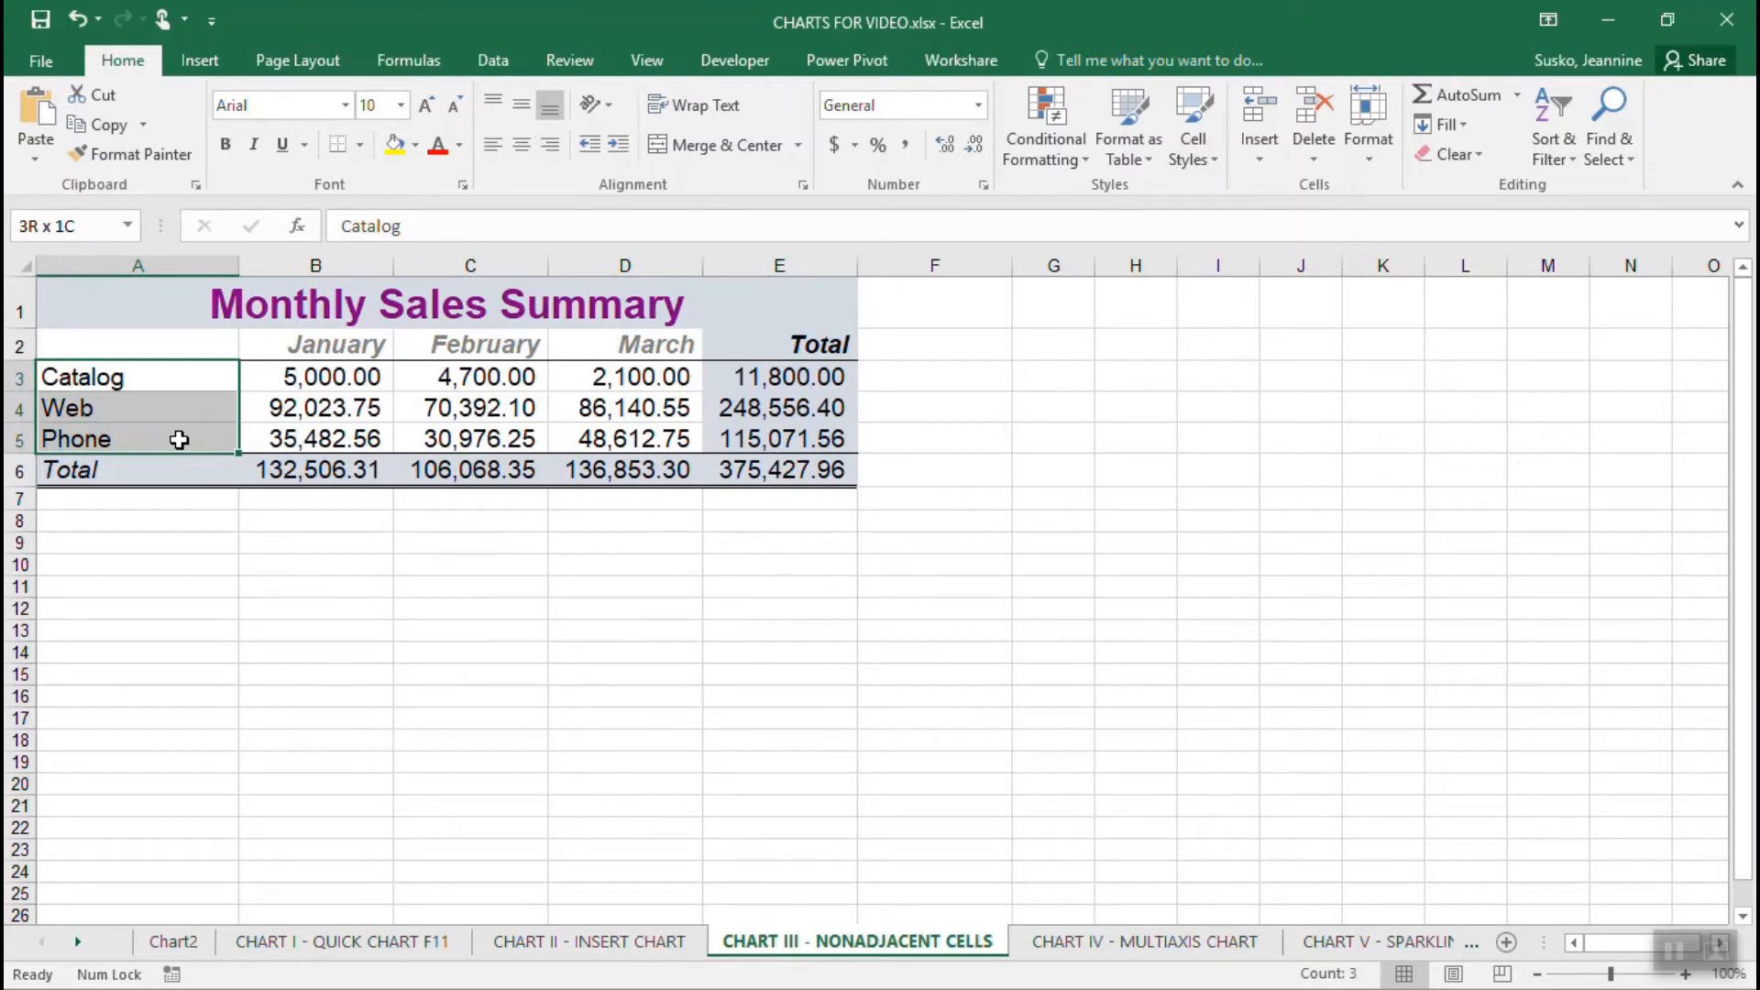
drag(179, 440, 179, 438)
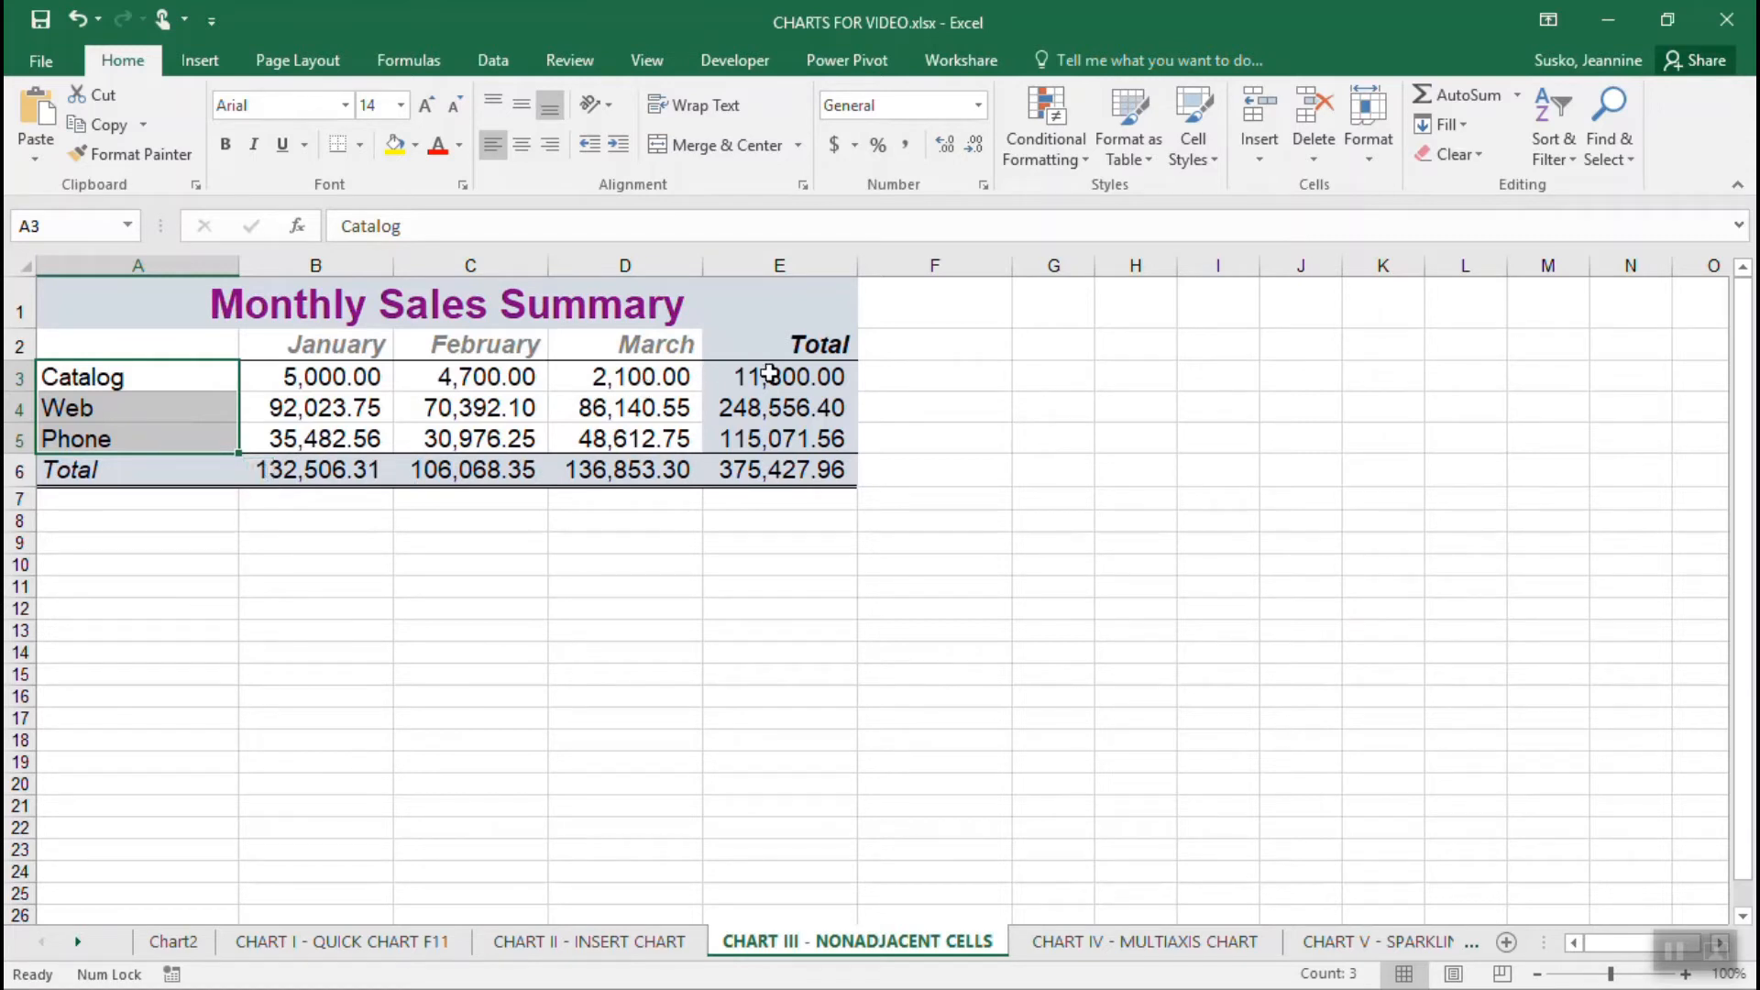
ctrl+click(807, 378)
drag(807, 378, 794, 437)
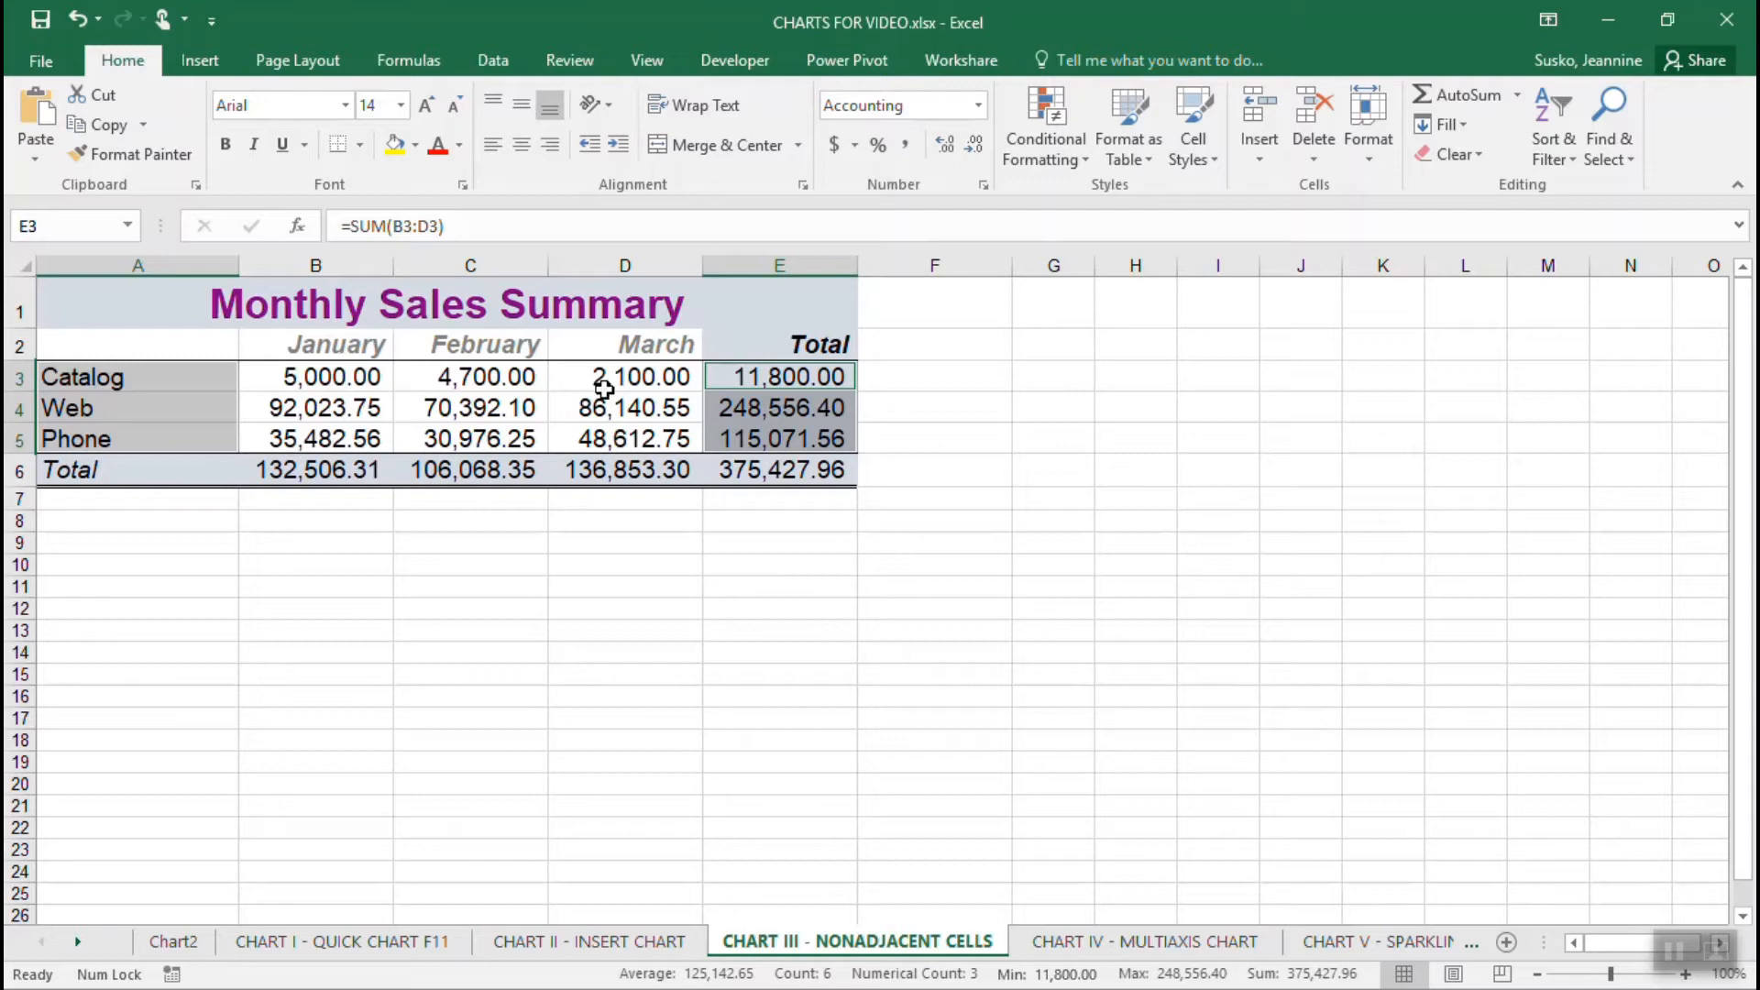
click(575, 630)
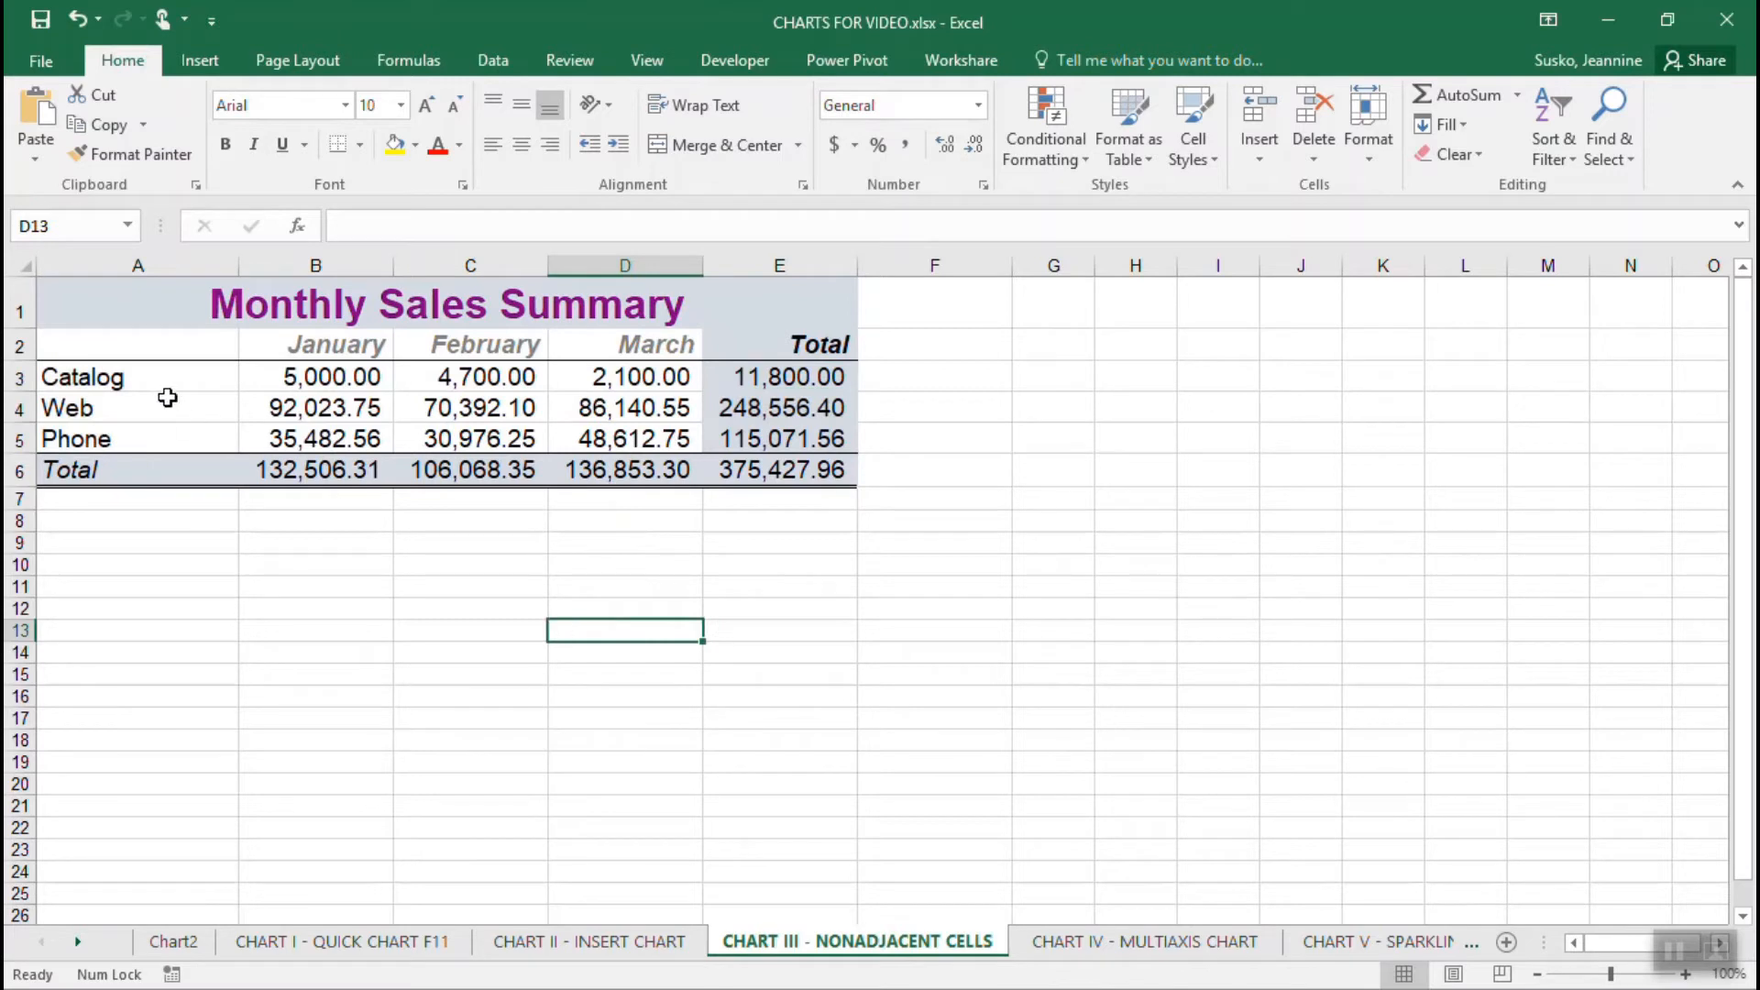
Insert a 3-D pie chart from the category labels in A3:A5 and the totals in E3:E5.
click(136, 384)
drag(136, 384, 128, 426)
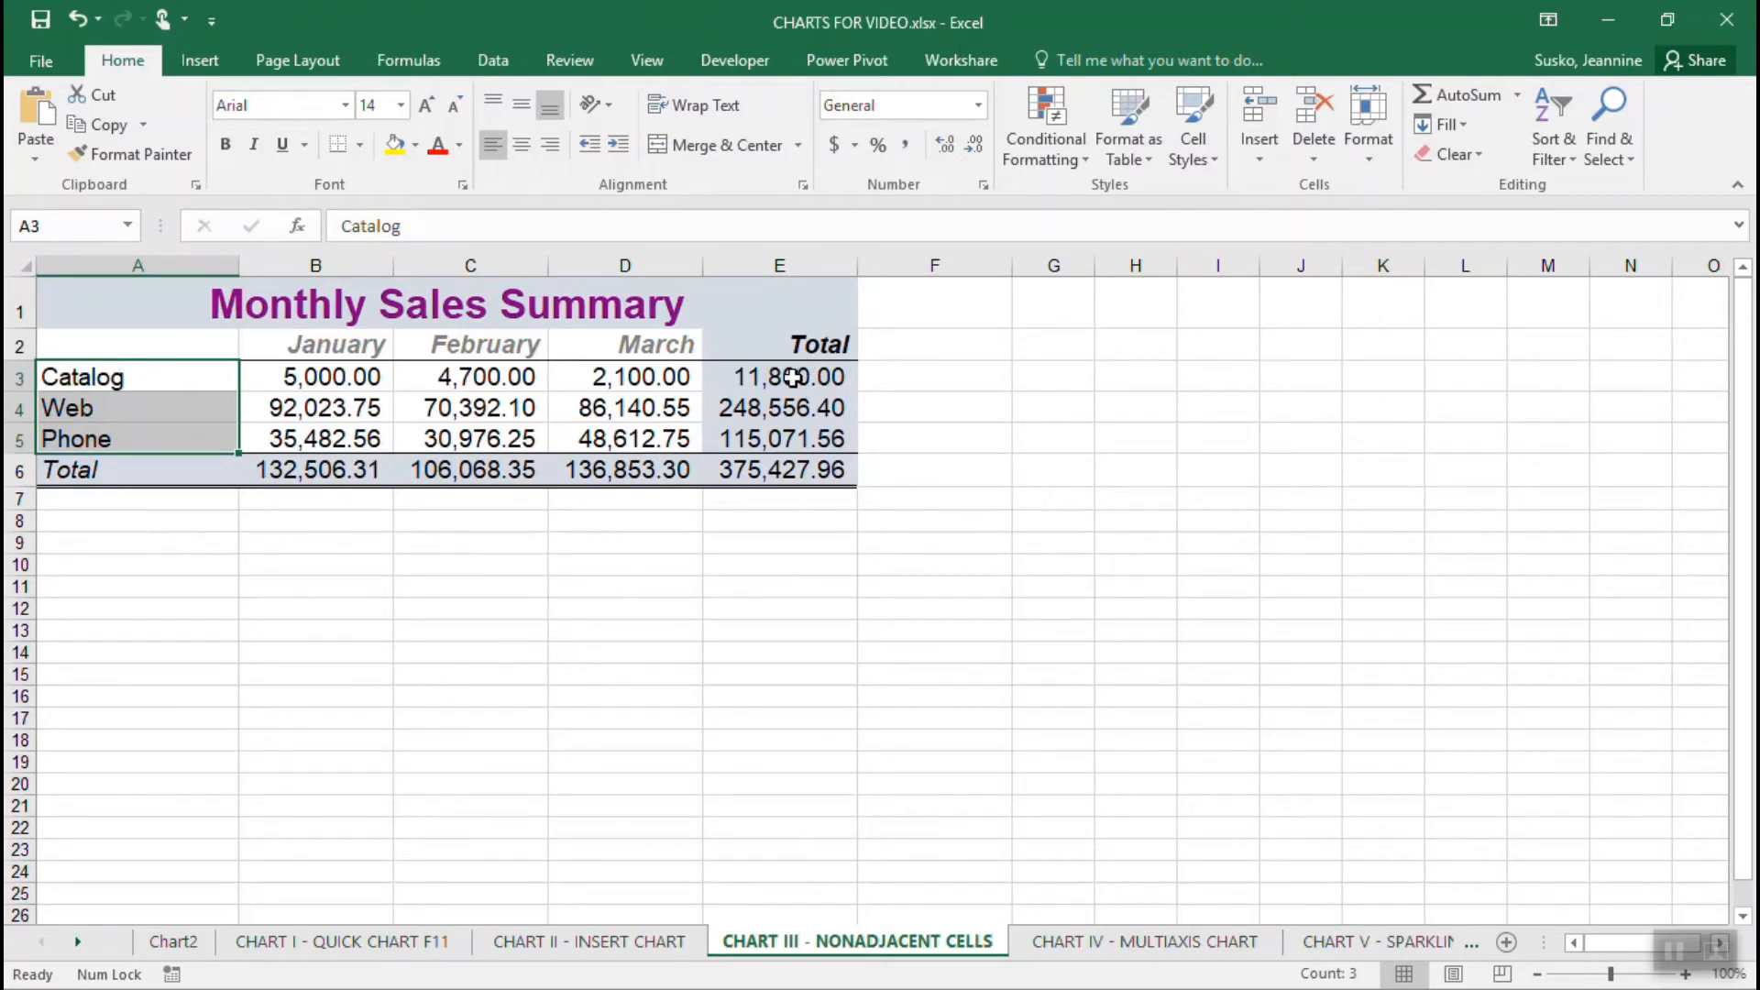
drag(790, 376, 783, 435)
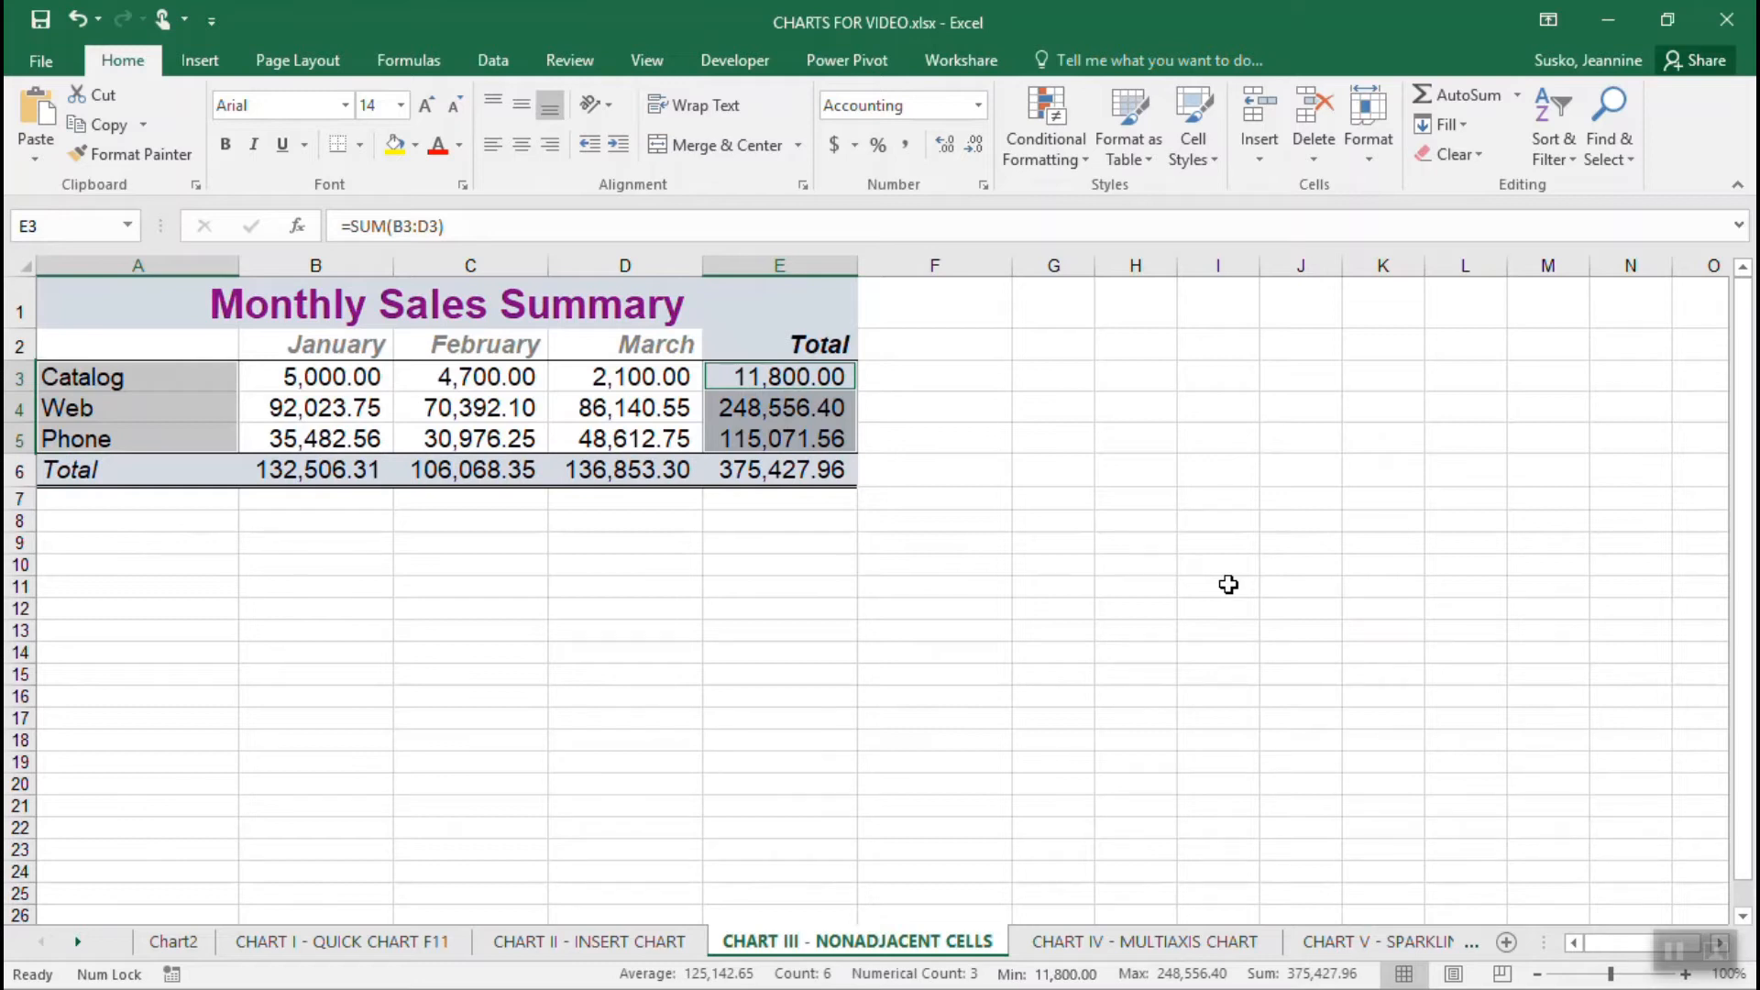
click(203, 64)
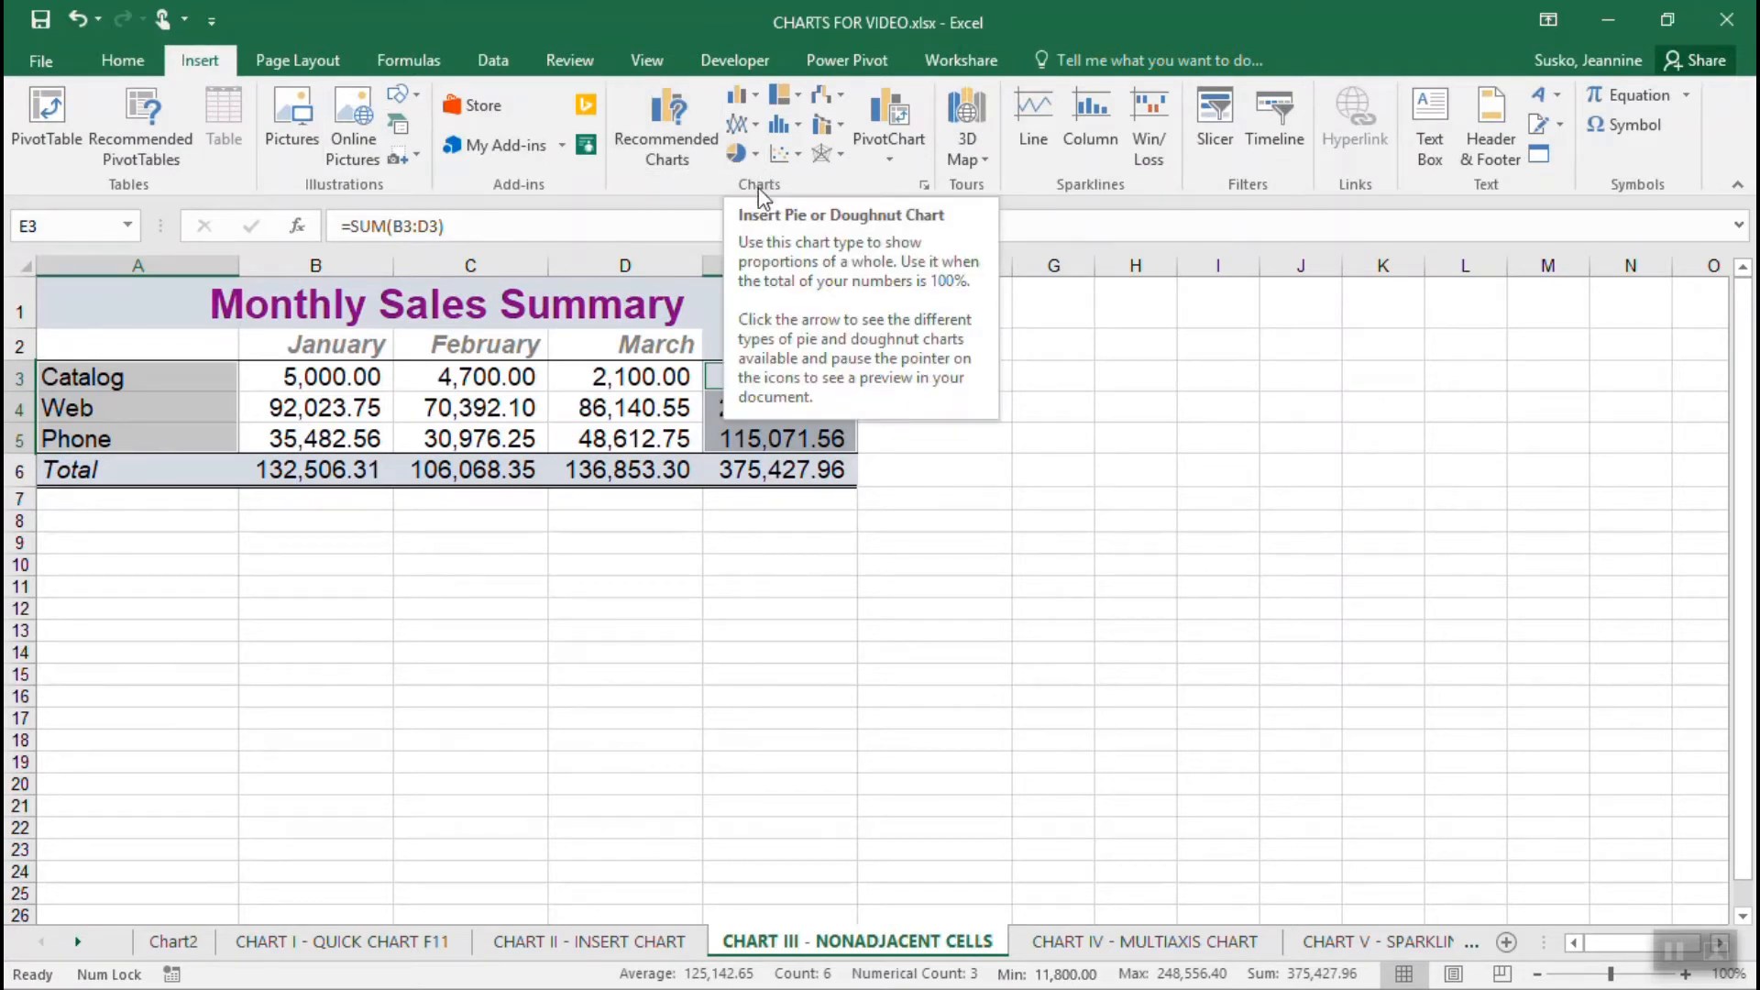
click(755, 155)
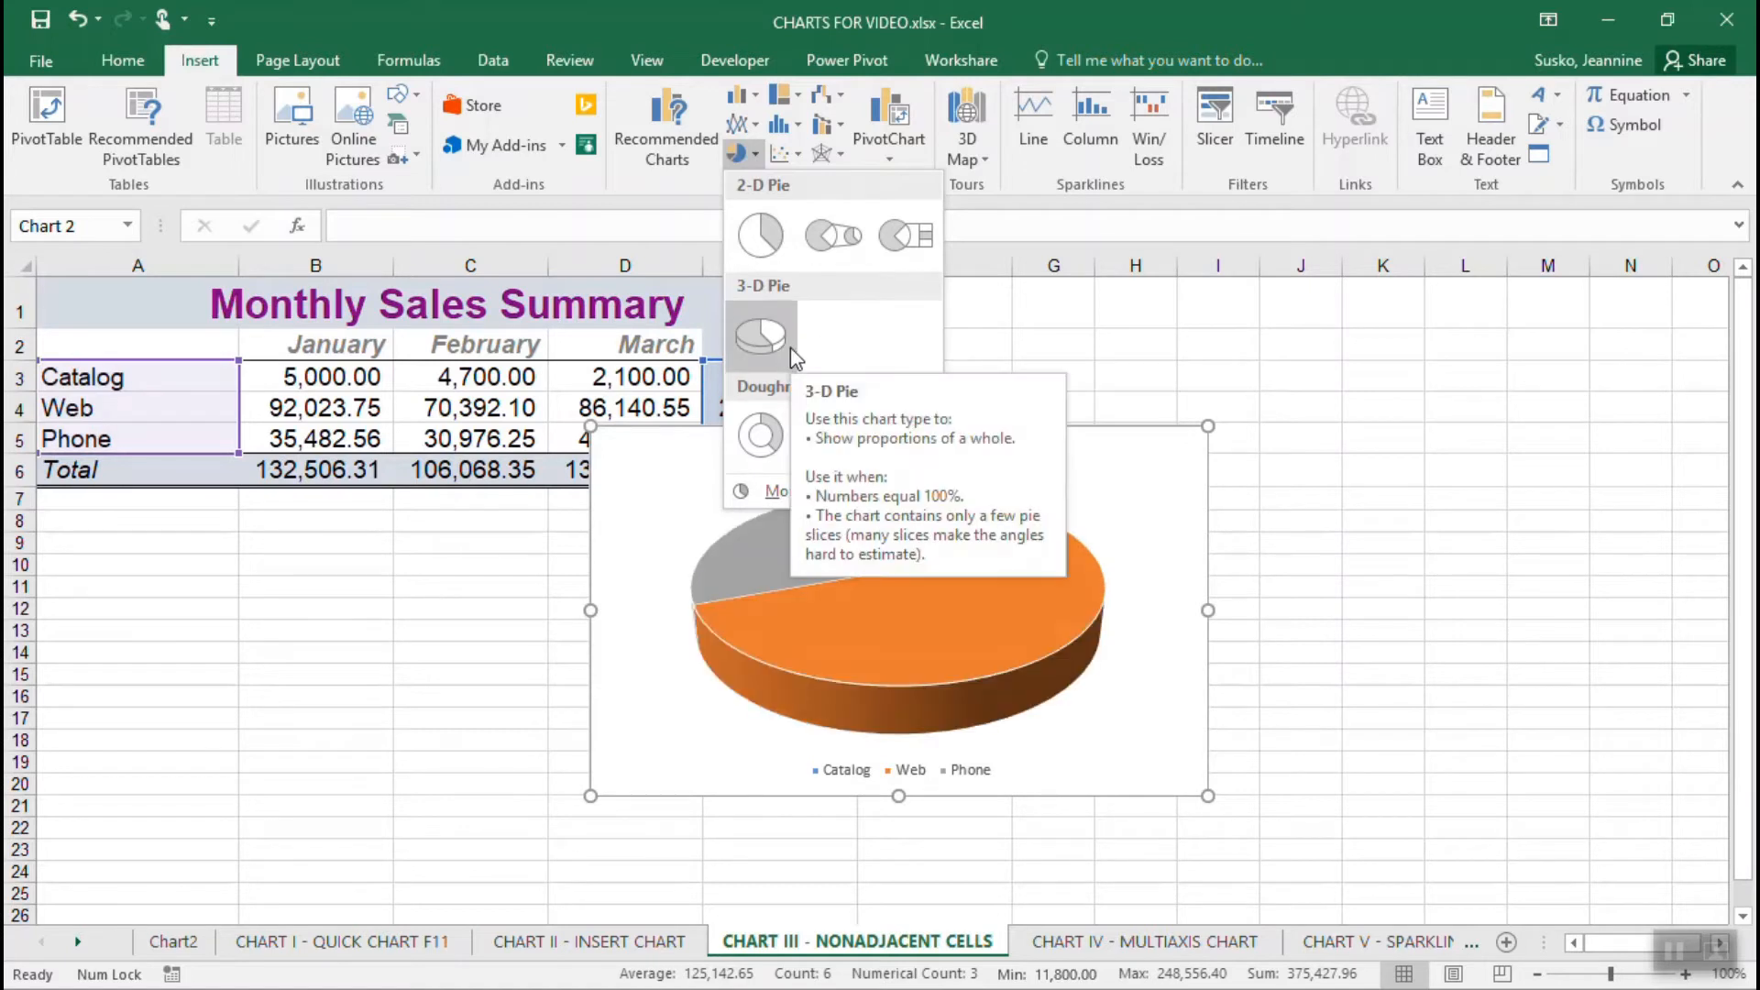
click(789, 347)
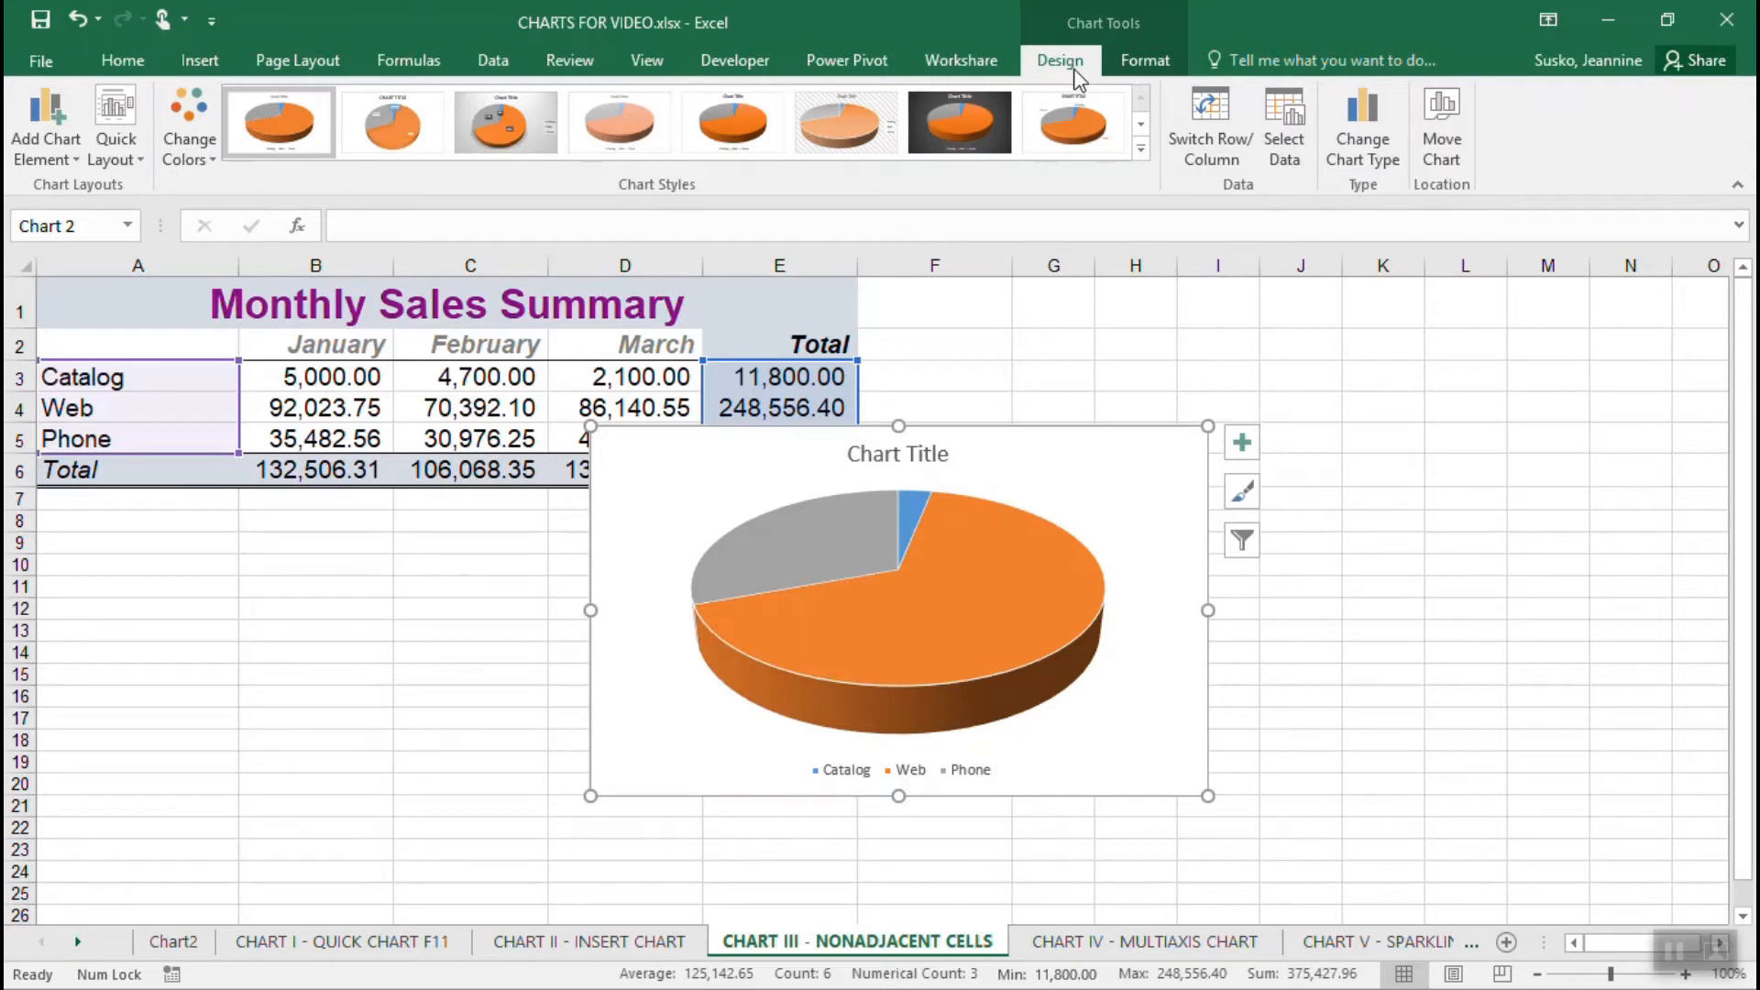
Move the 3-D pie chart to a new chart sheet named MONTHLY SALES.
click(1448, 161)
click(1091, 400)
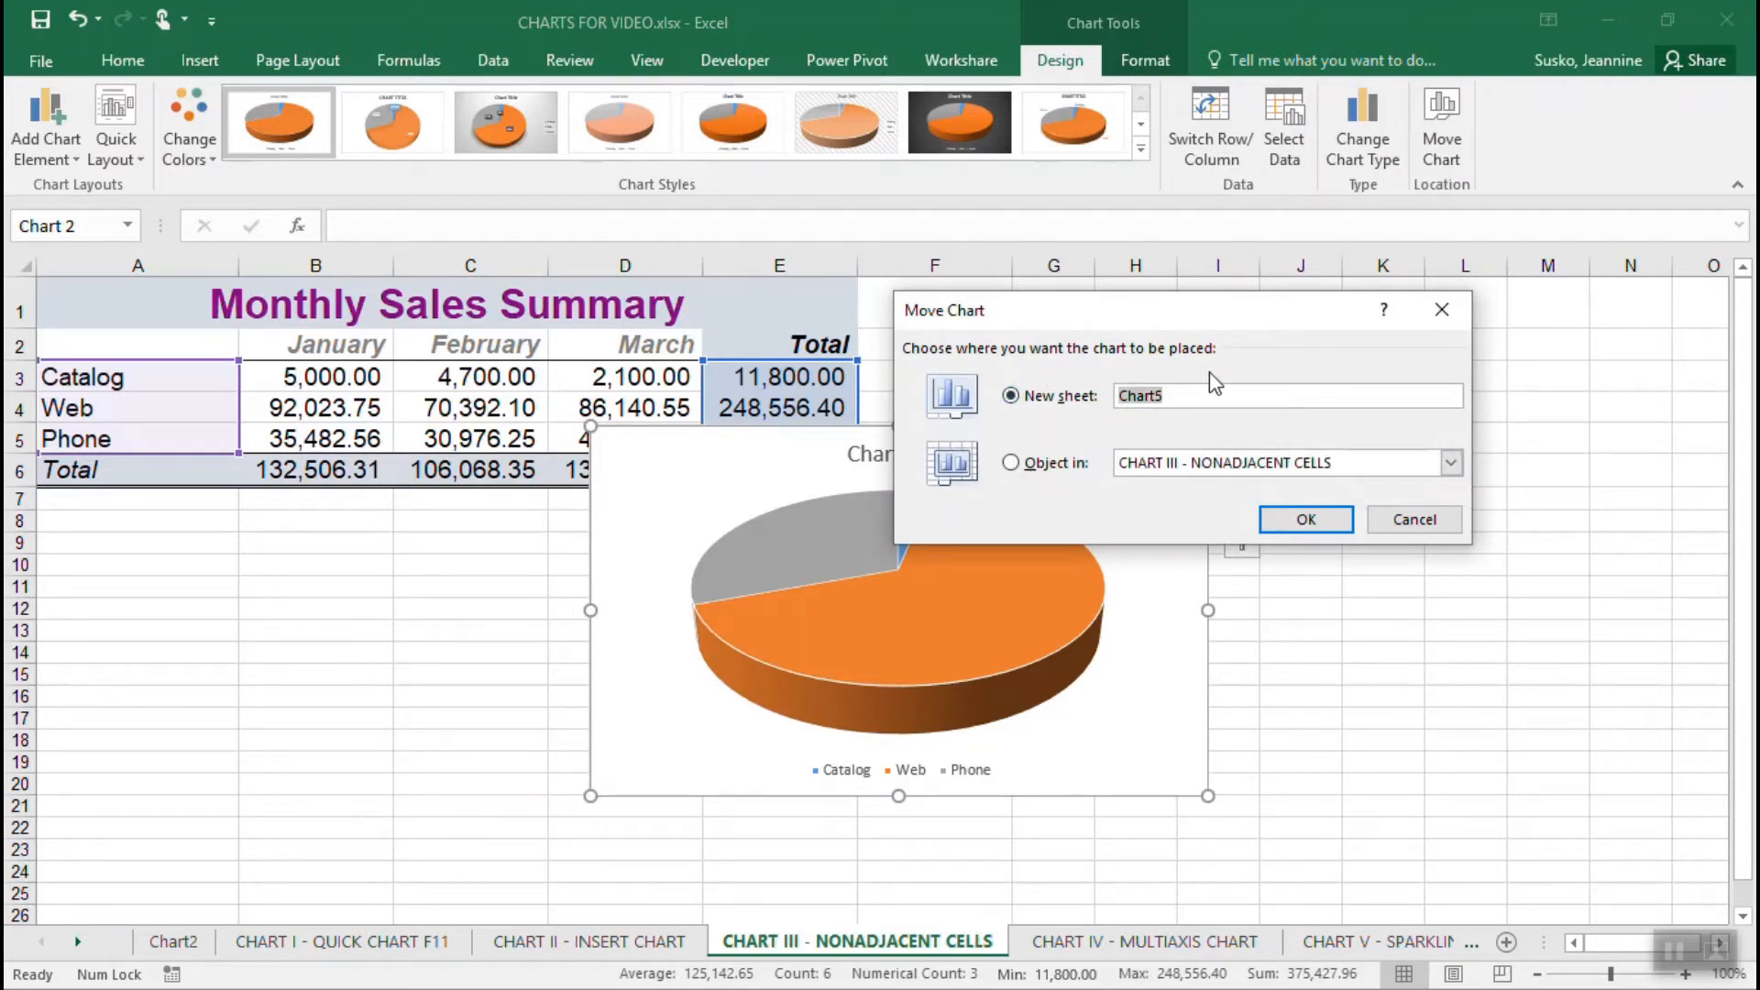
text(MONTHLY SALES)
click(1319, 524)
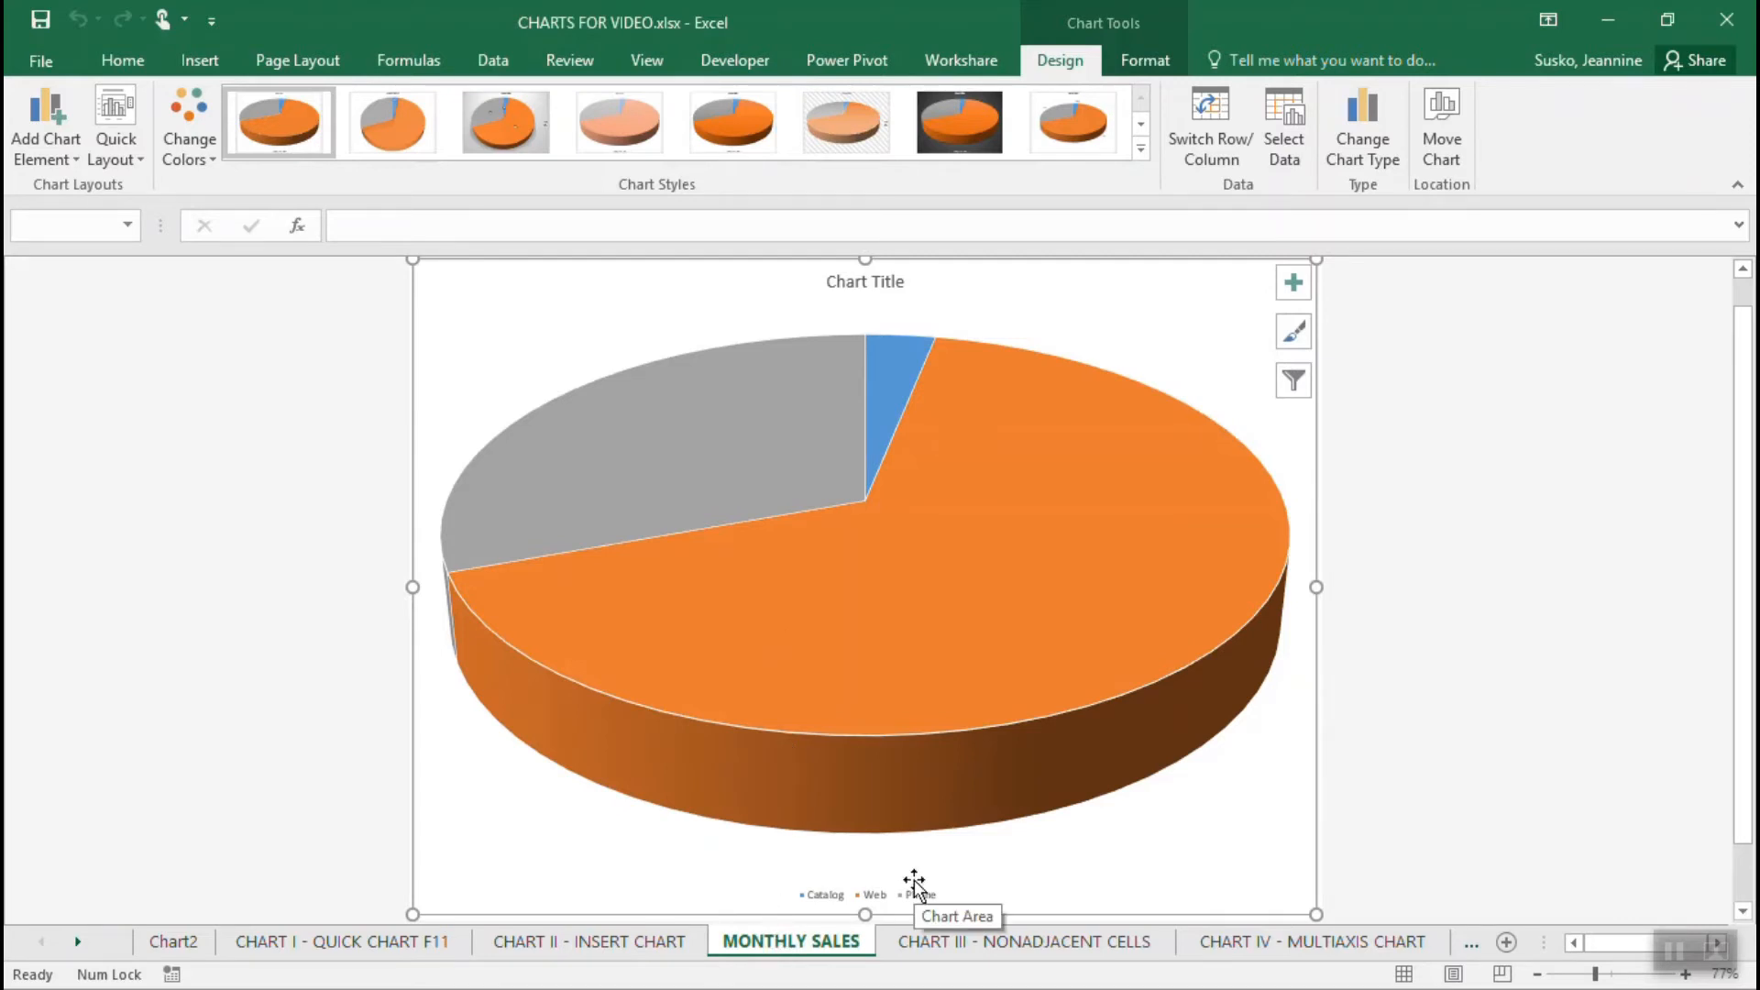
Delete the pie chart's placeholder title and remove its legend.
click(889, 282)
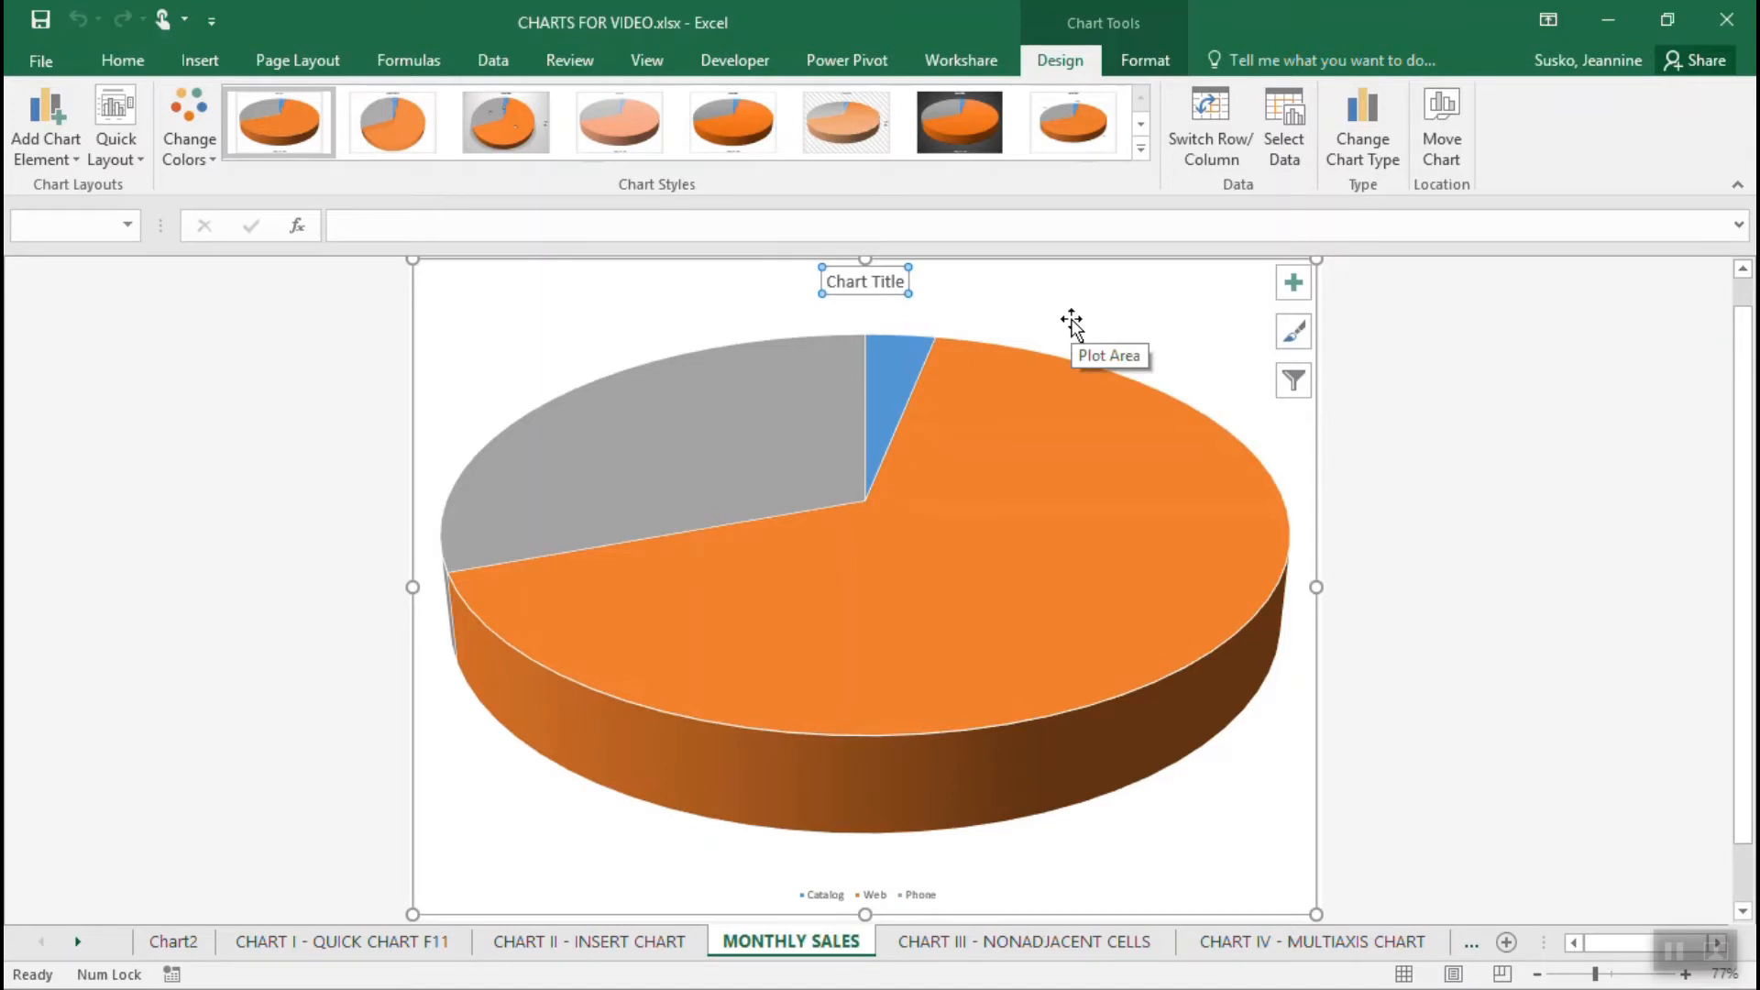
key(Delete)
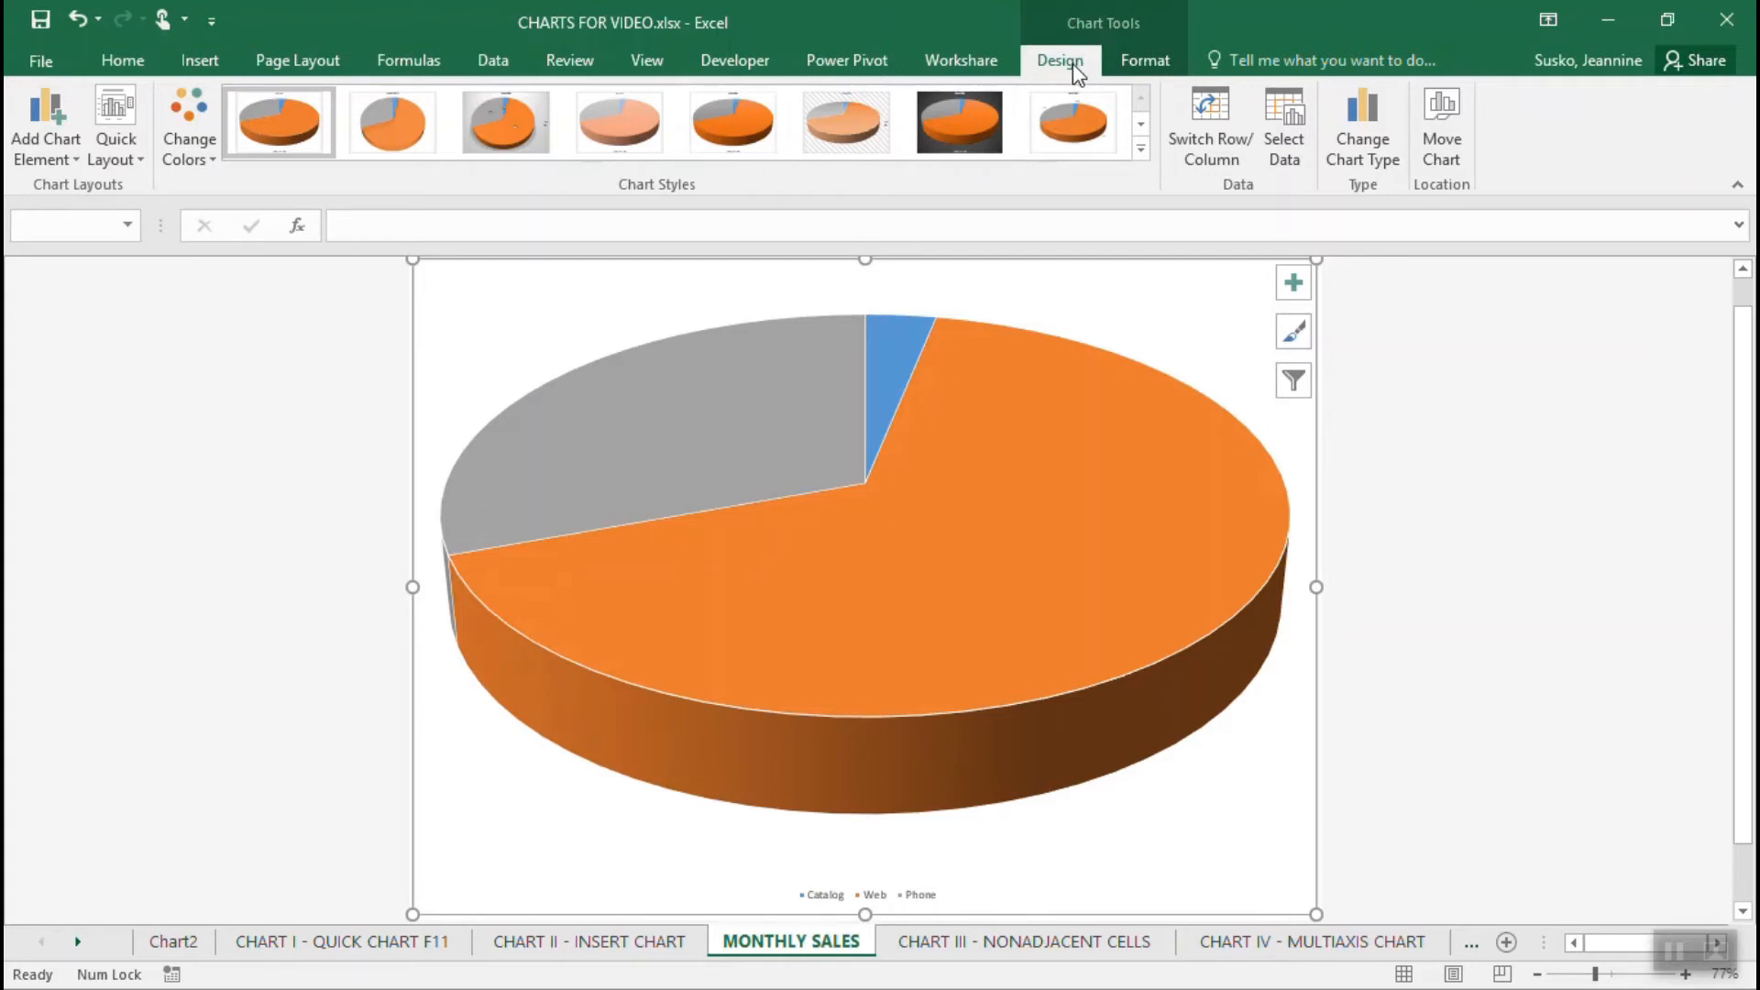
click(71, 162)
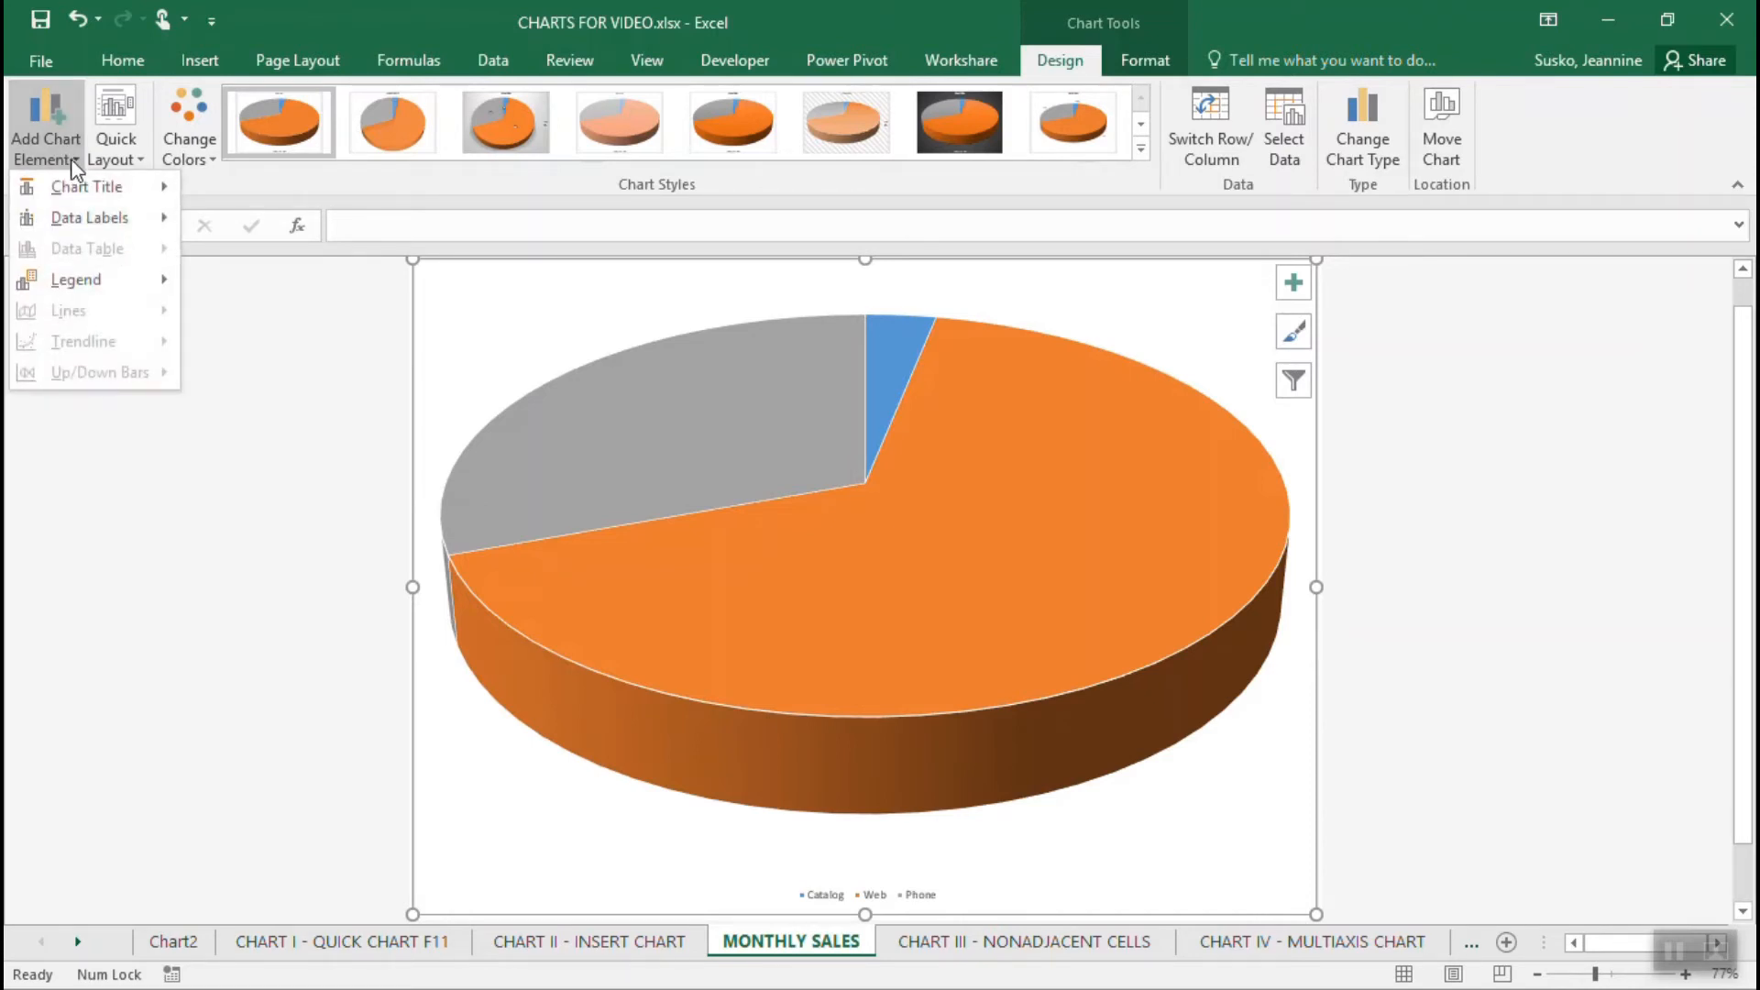
mouse_move(112, 282)
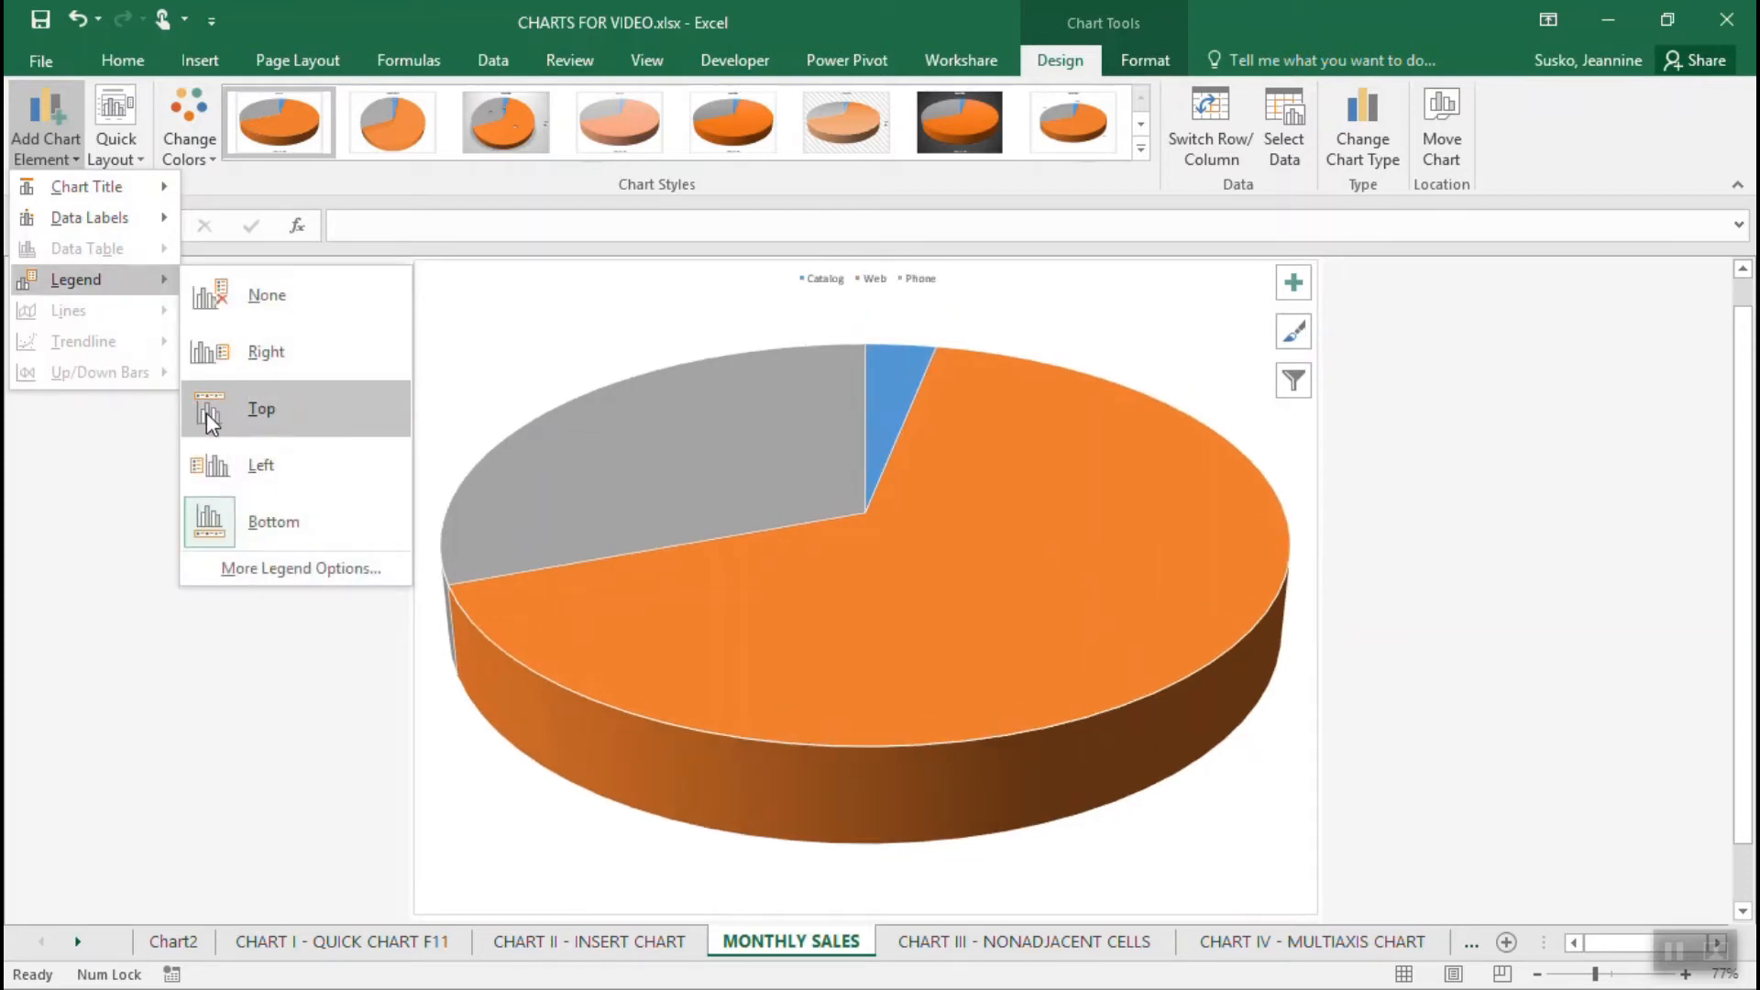
click(297, 293)
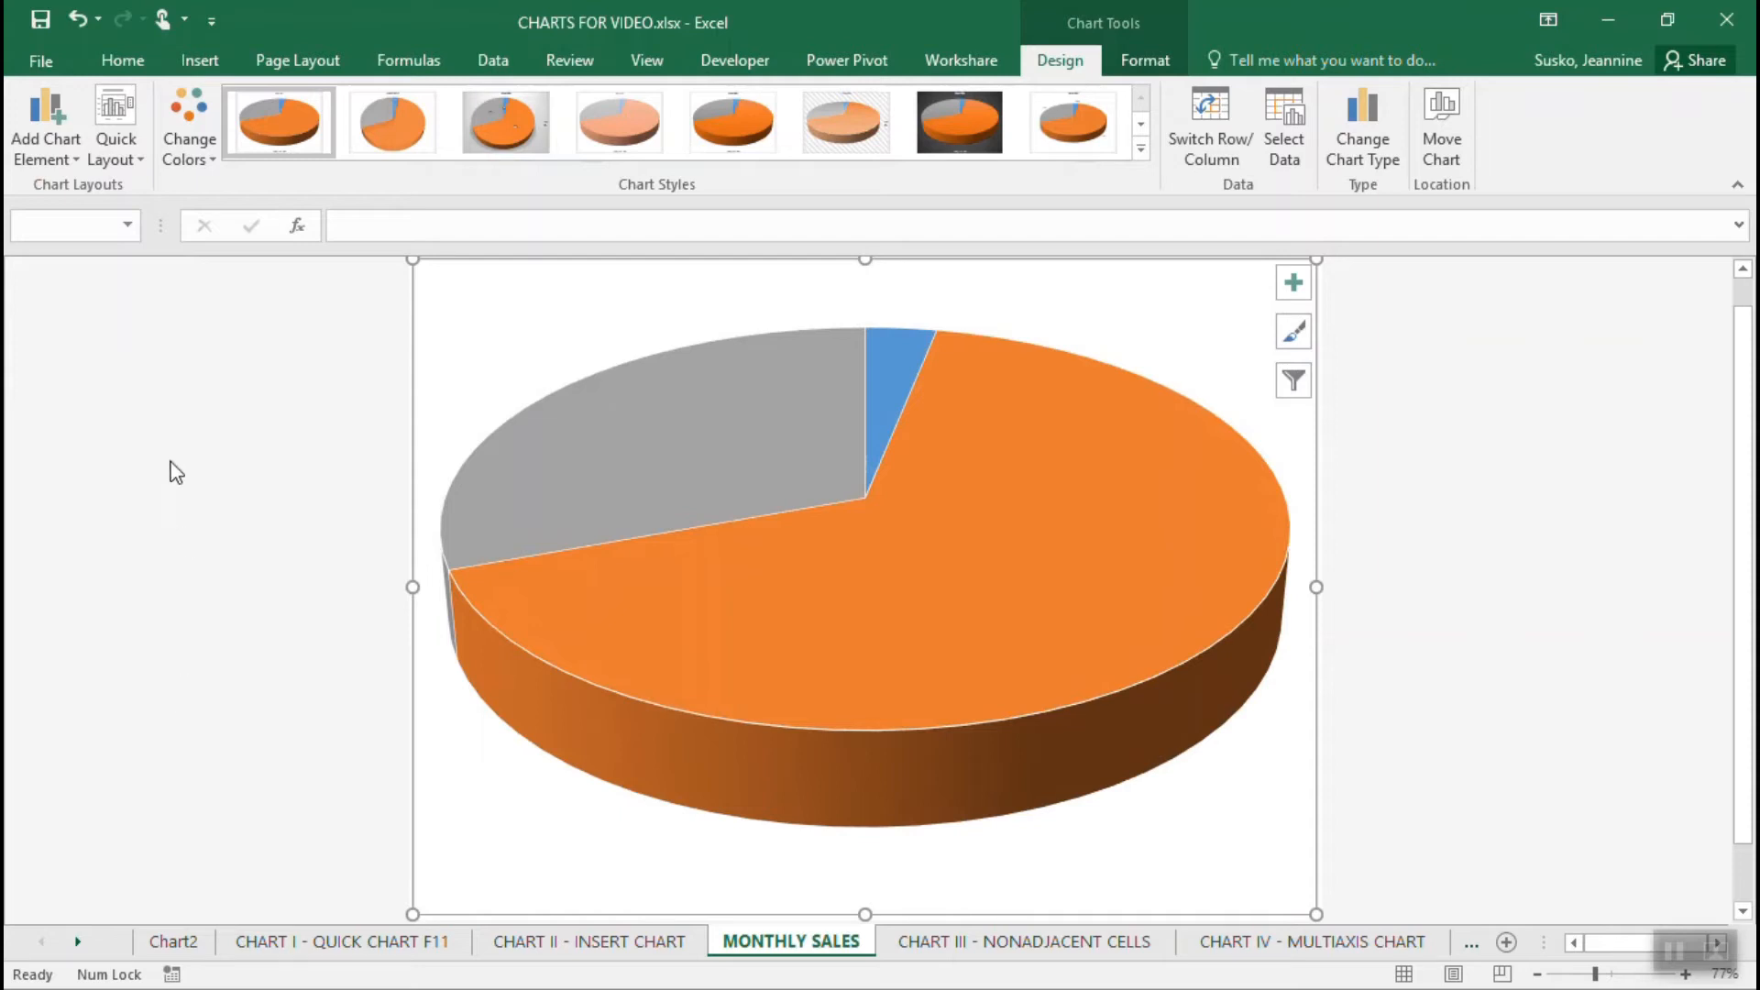
Add data labels to the 3-D pie chart, try including the series name, and include the category name instead.
click(68, 160)
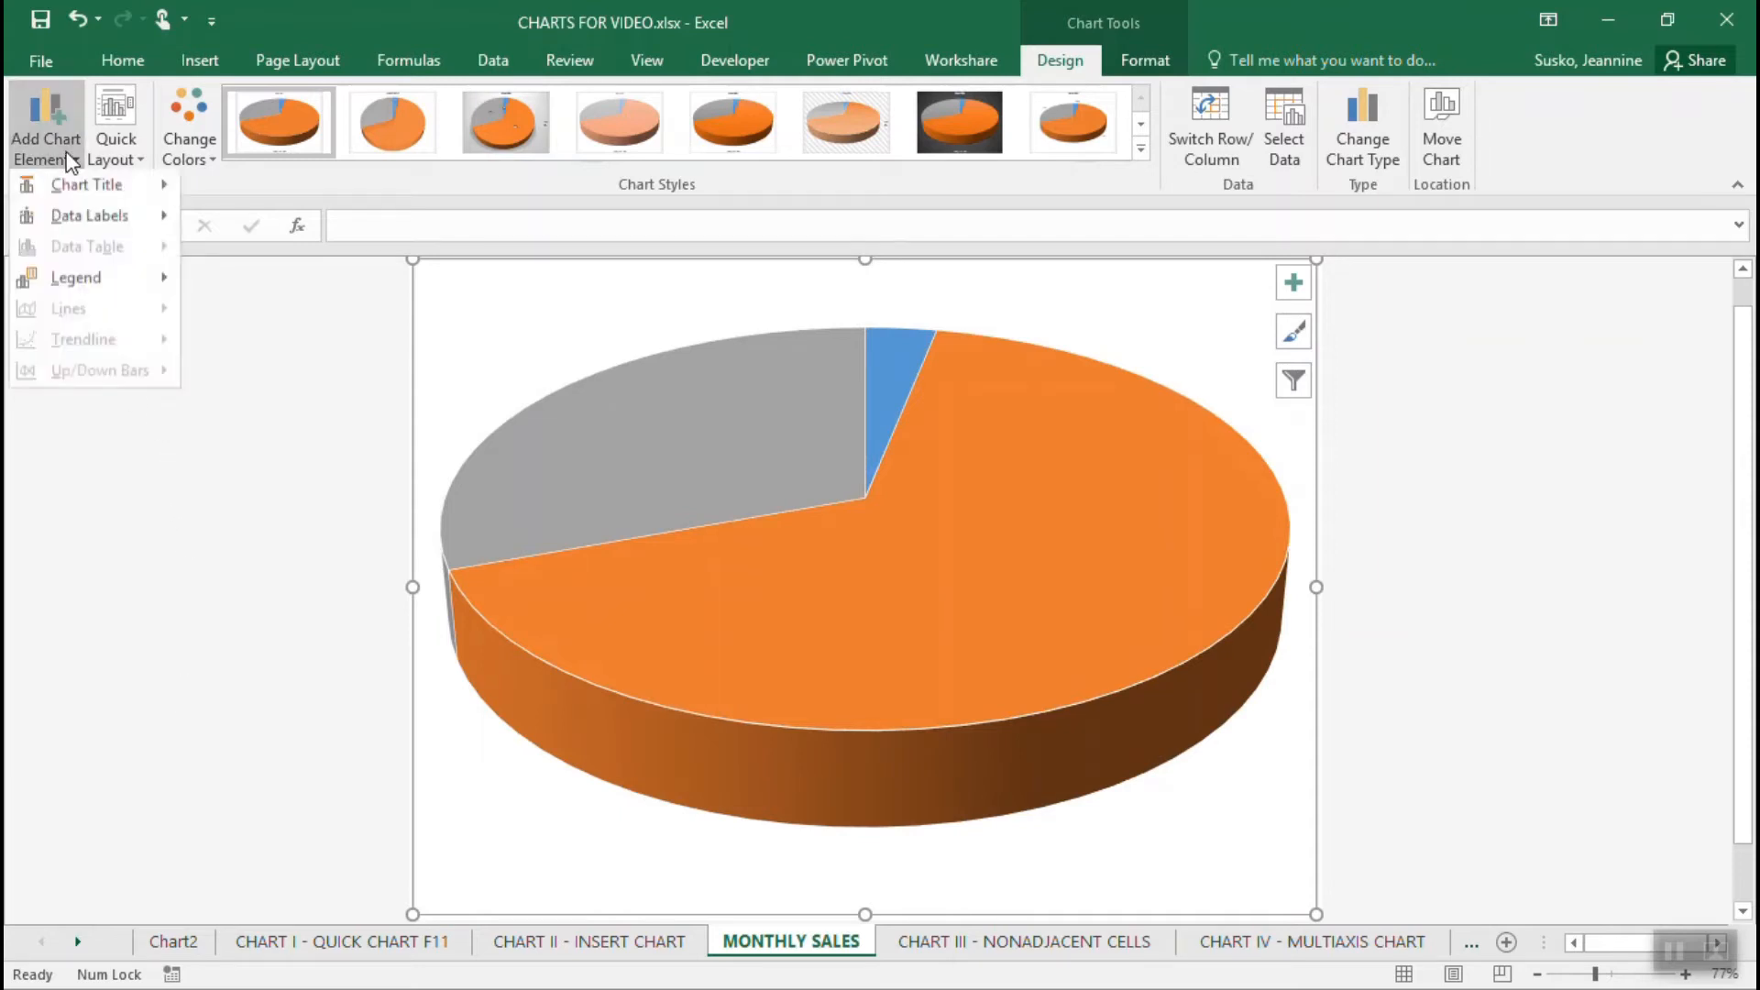
mouse_move(92, 229)
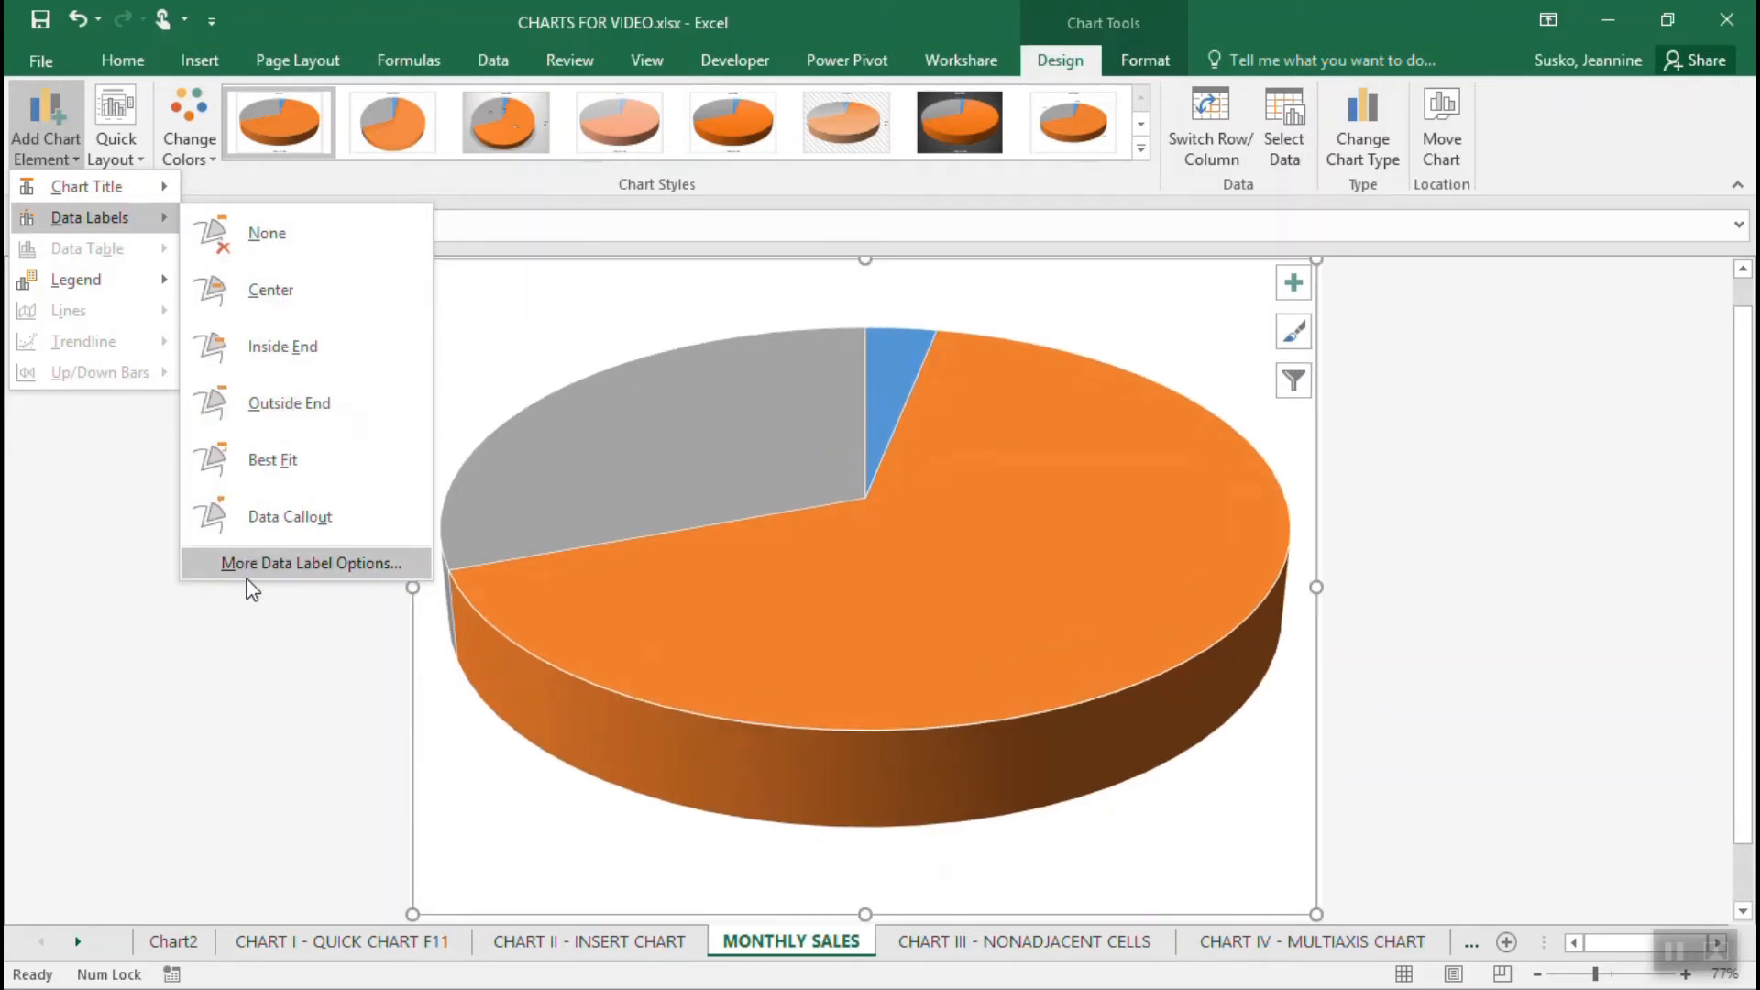
click(199, 564)
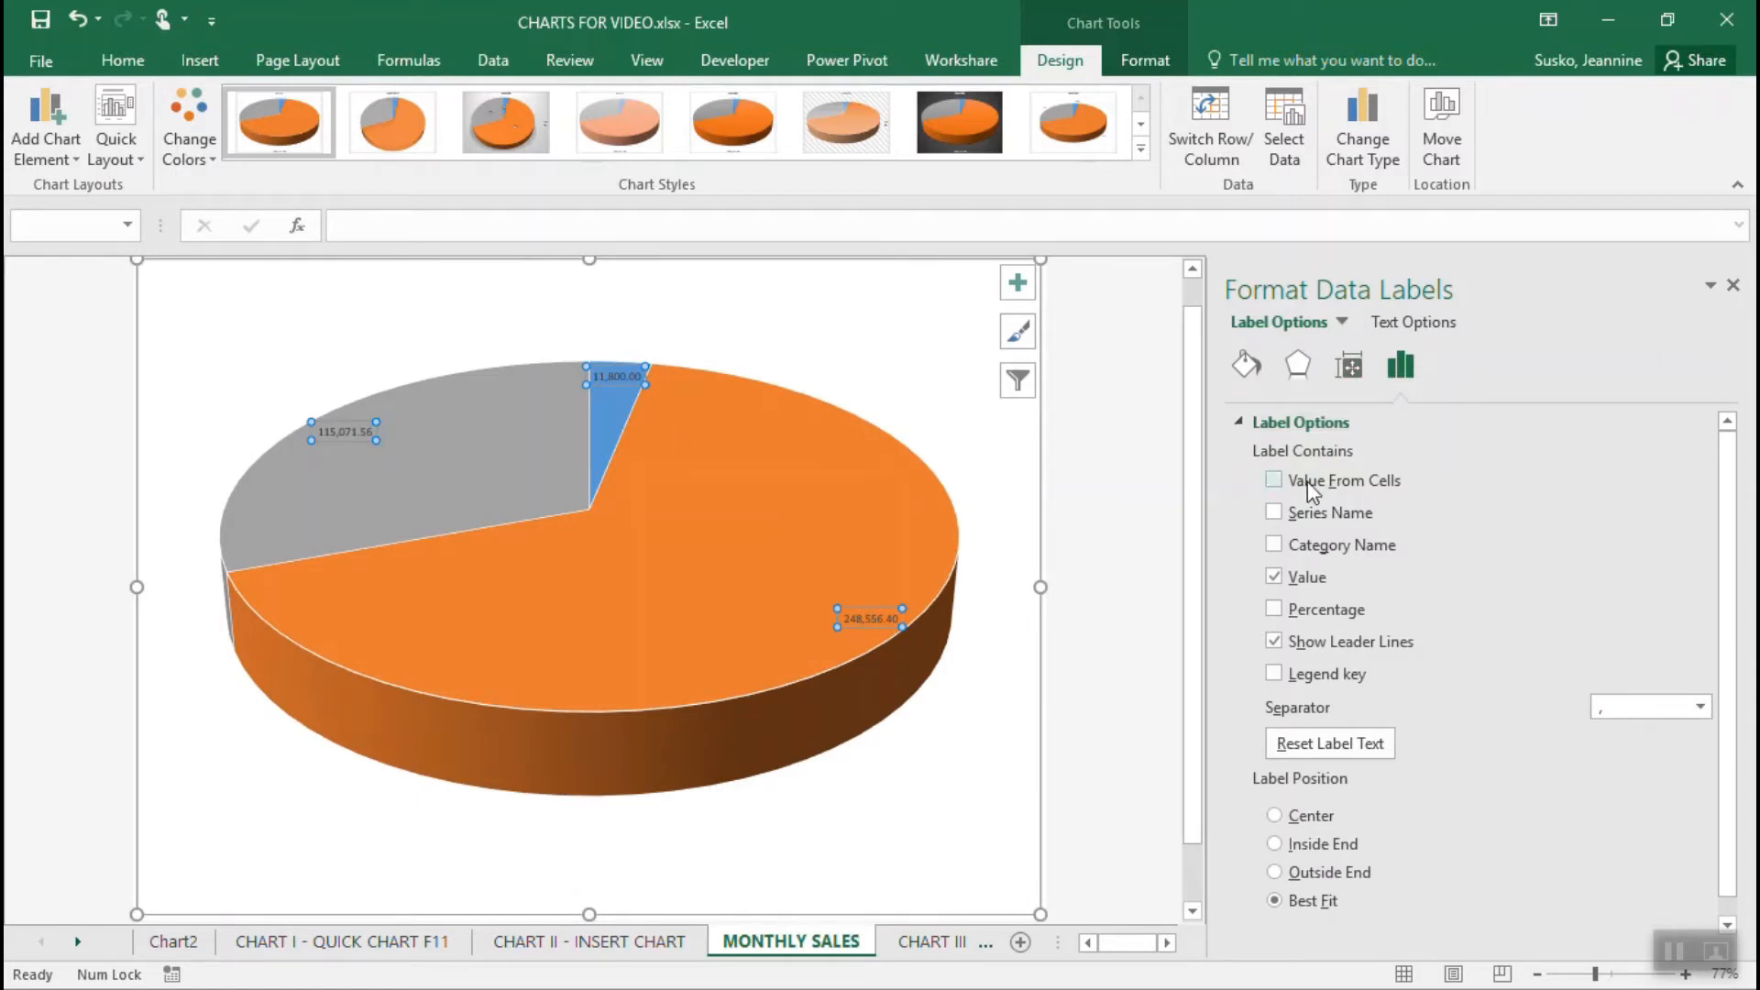
click(1283, 519)
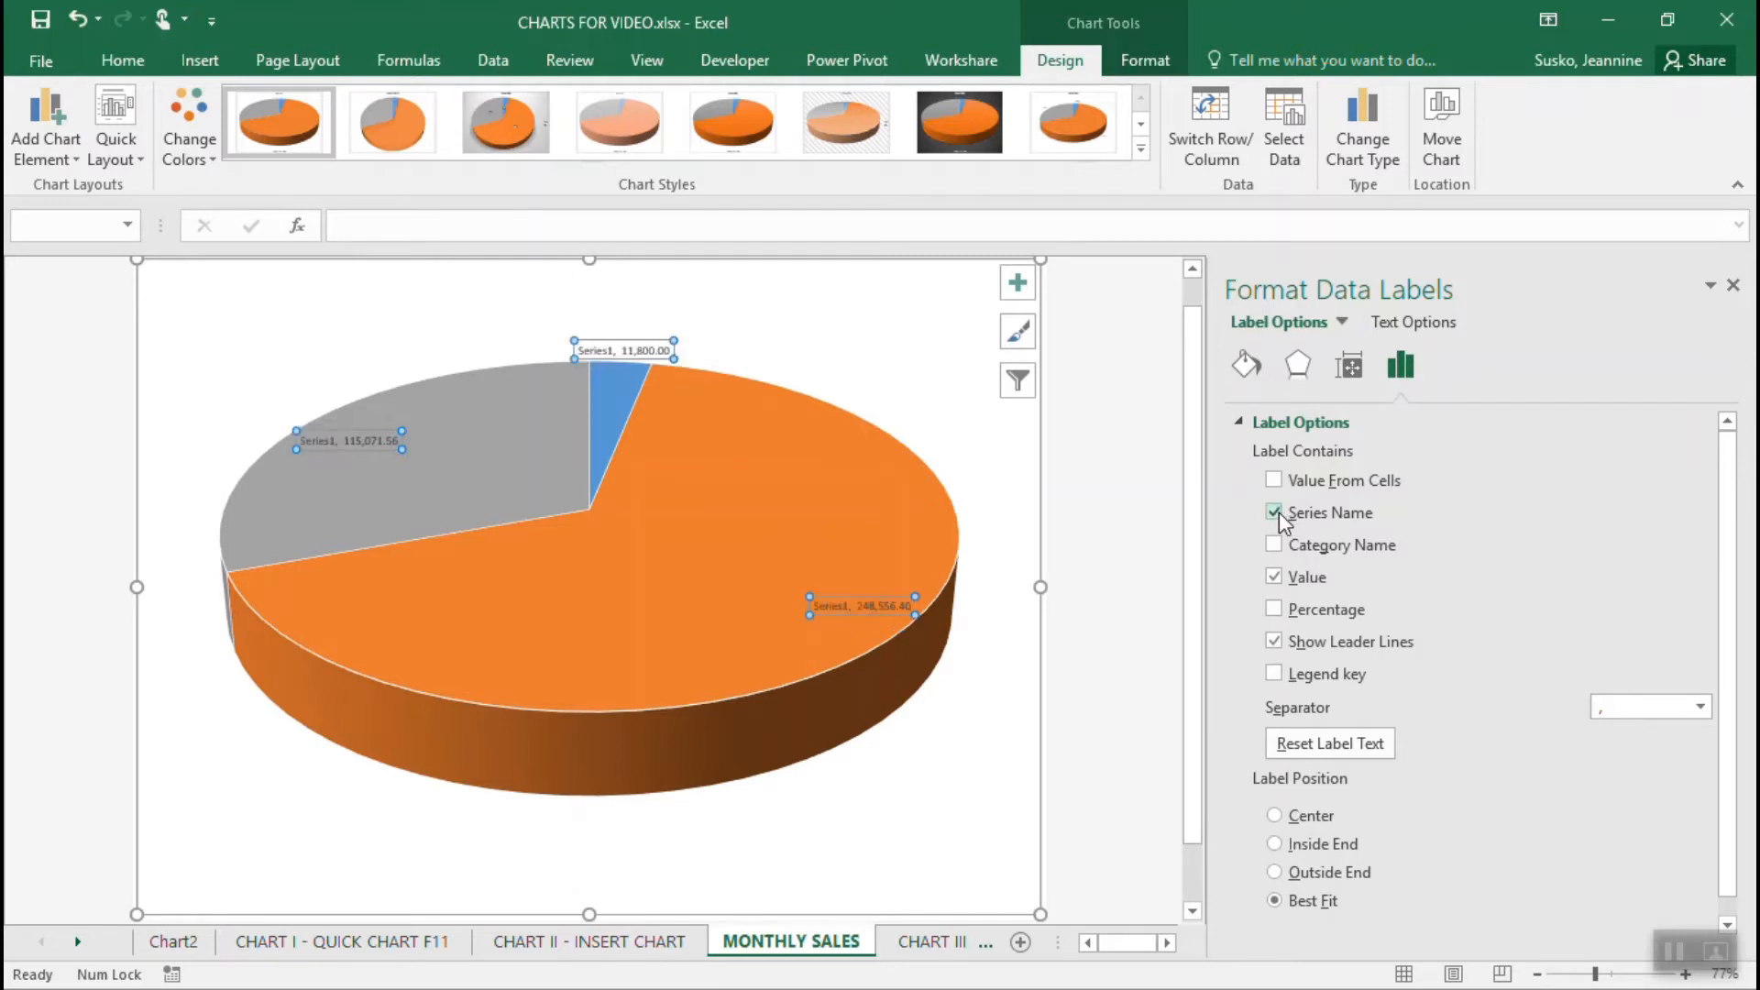
click(1280, 515)
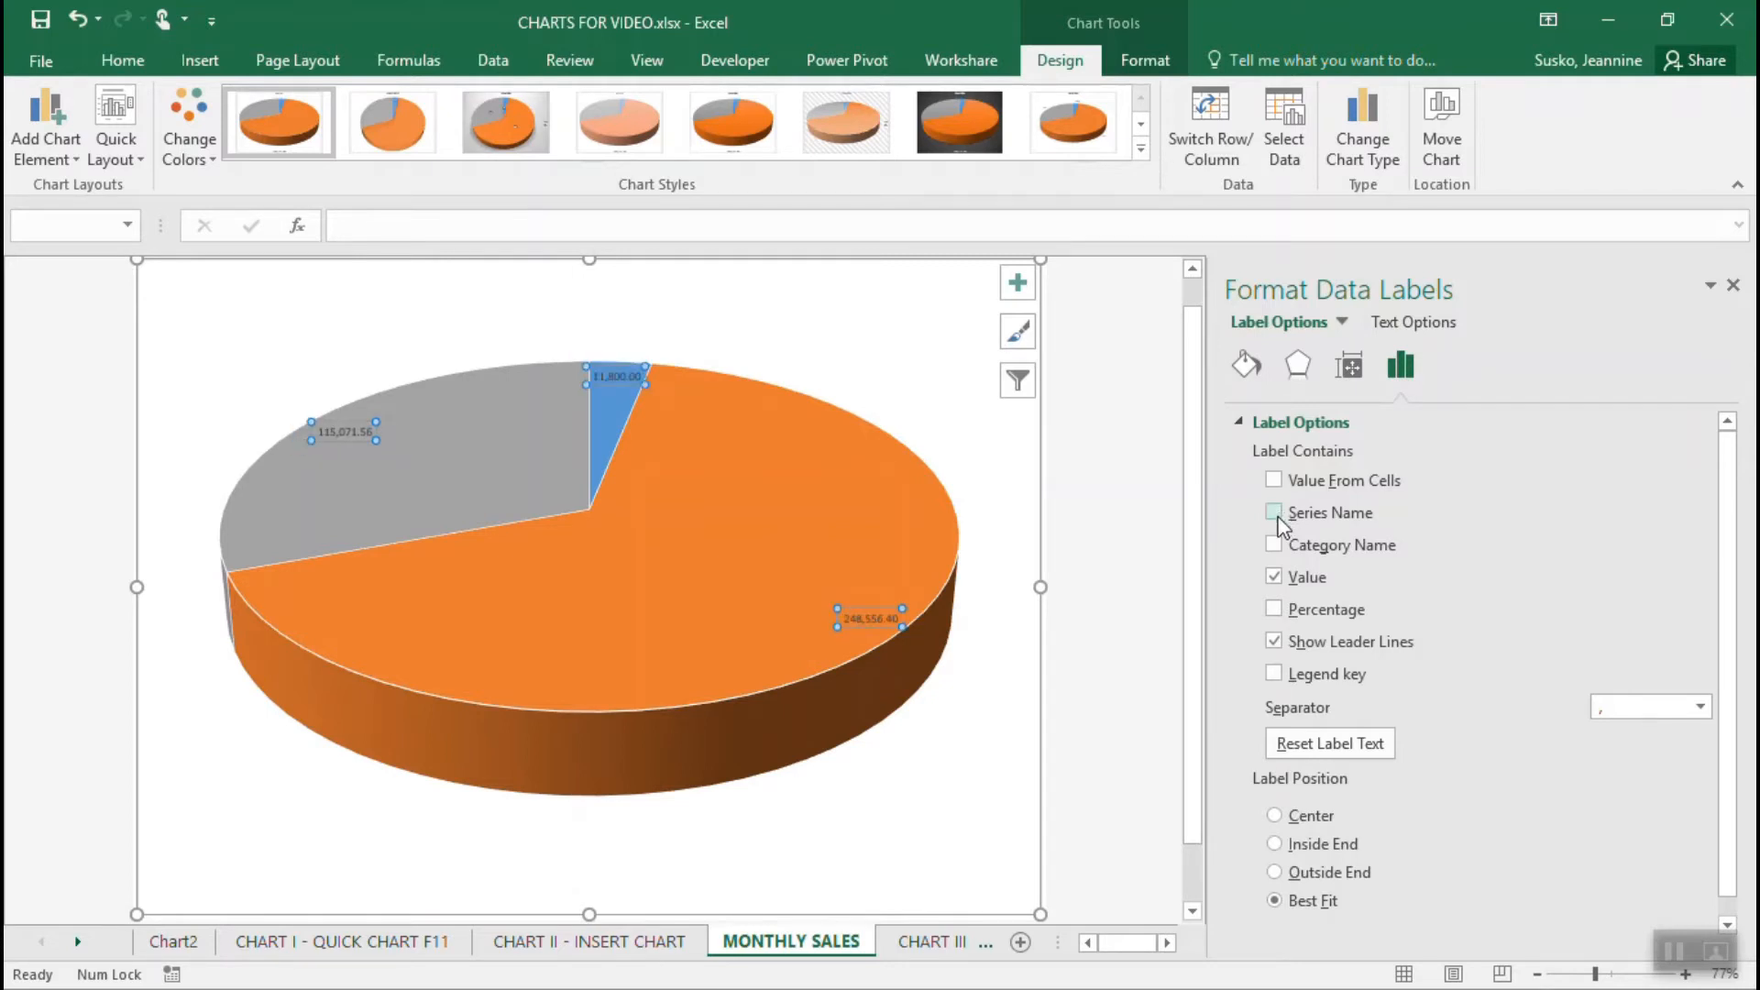
click(1275, 545)
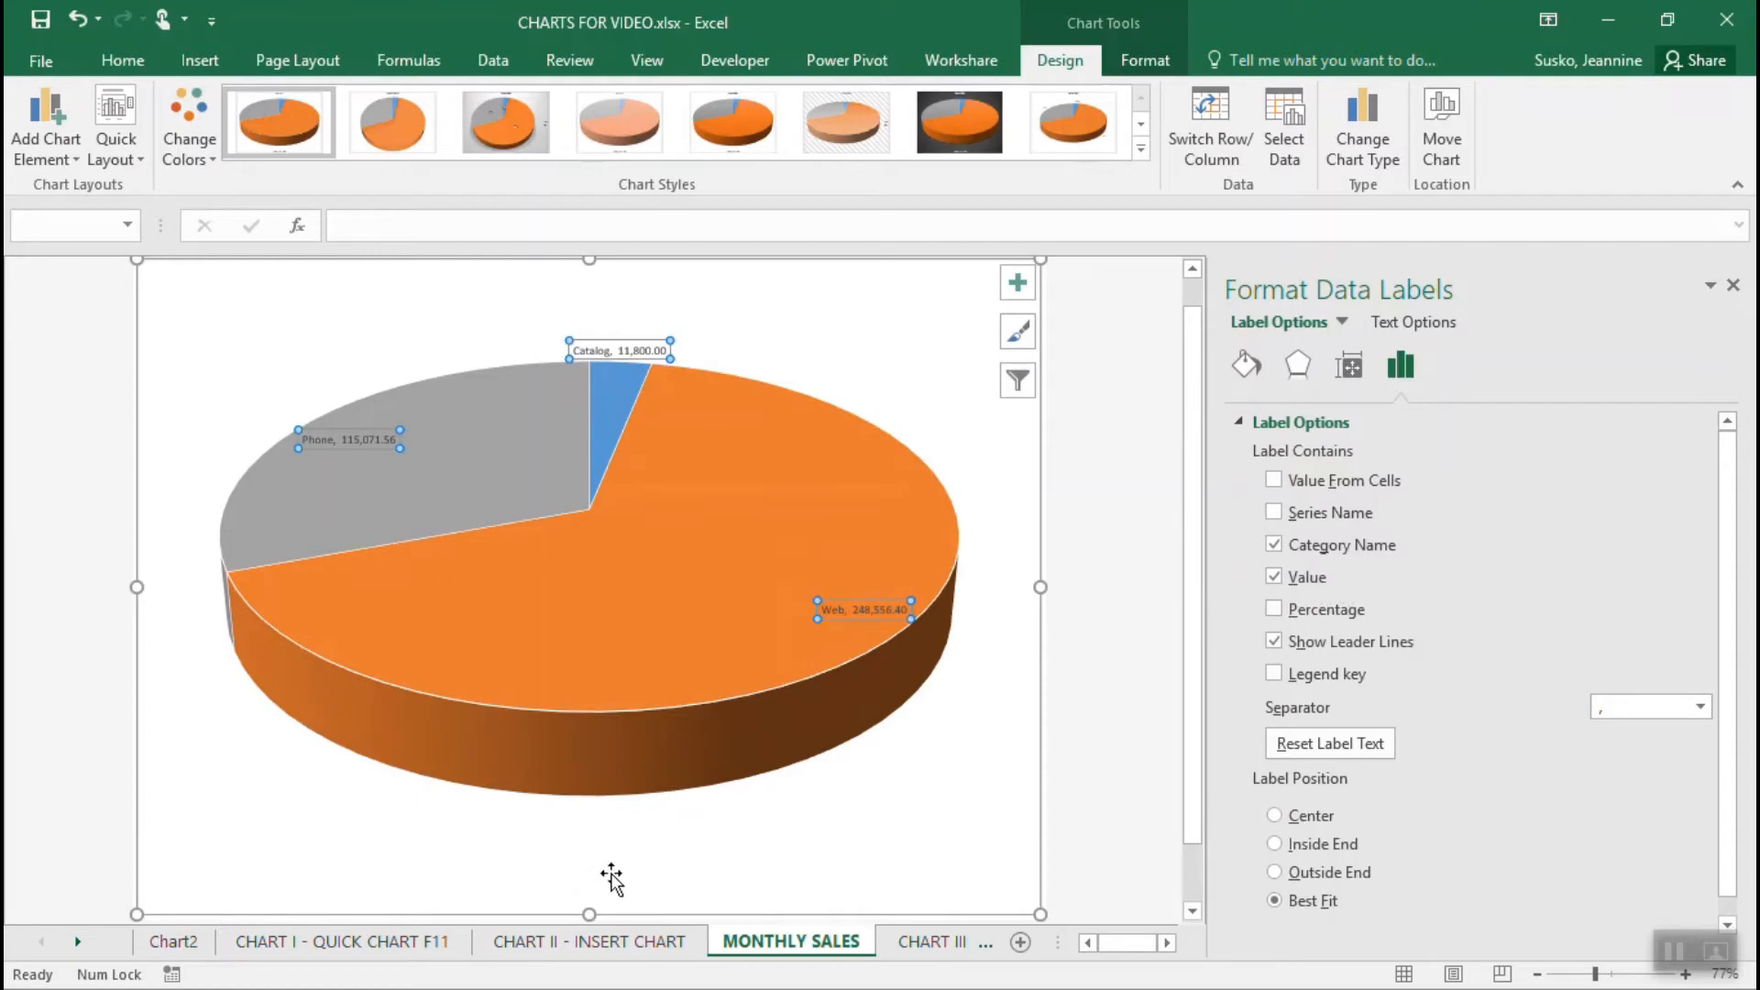
Examine the source category labels in A3:A5 on the CHART III - NONADJACENT CELLS sheet.
click(616, 945)
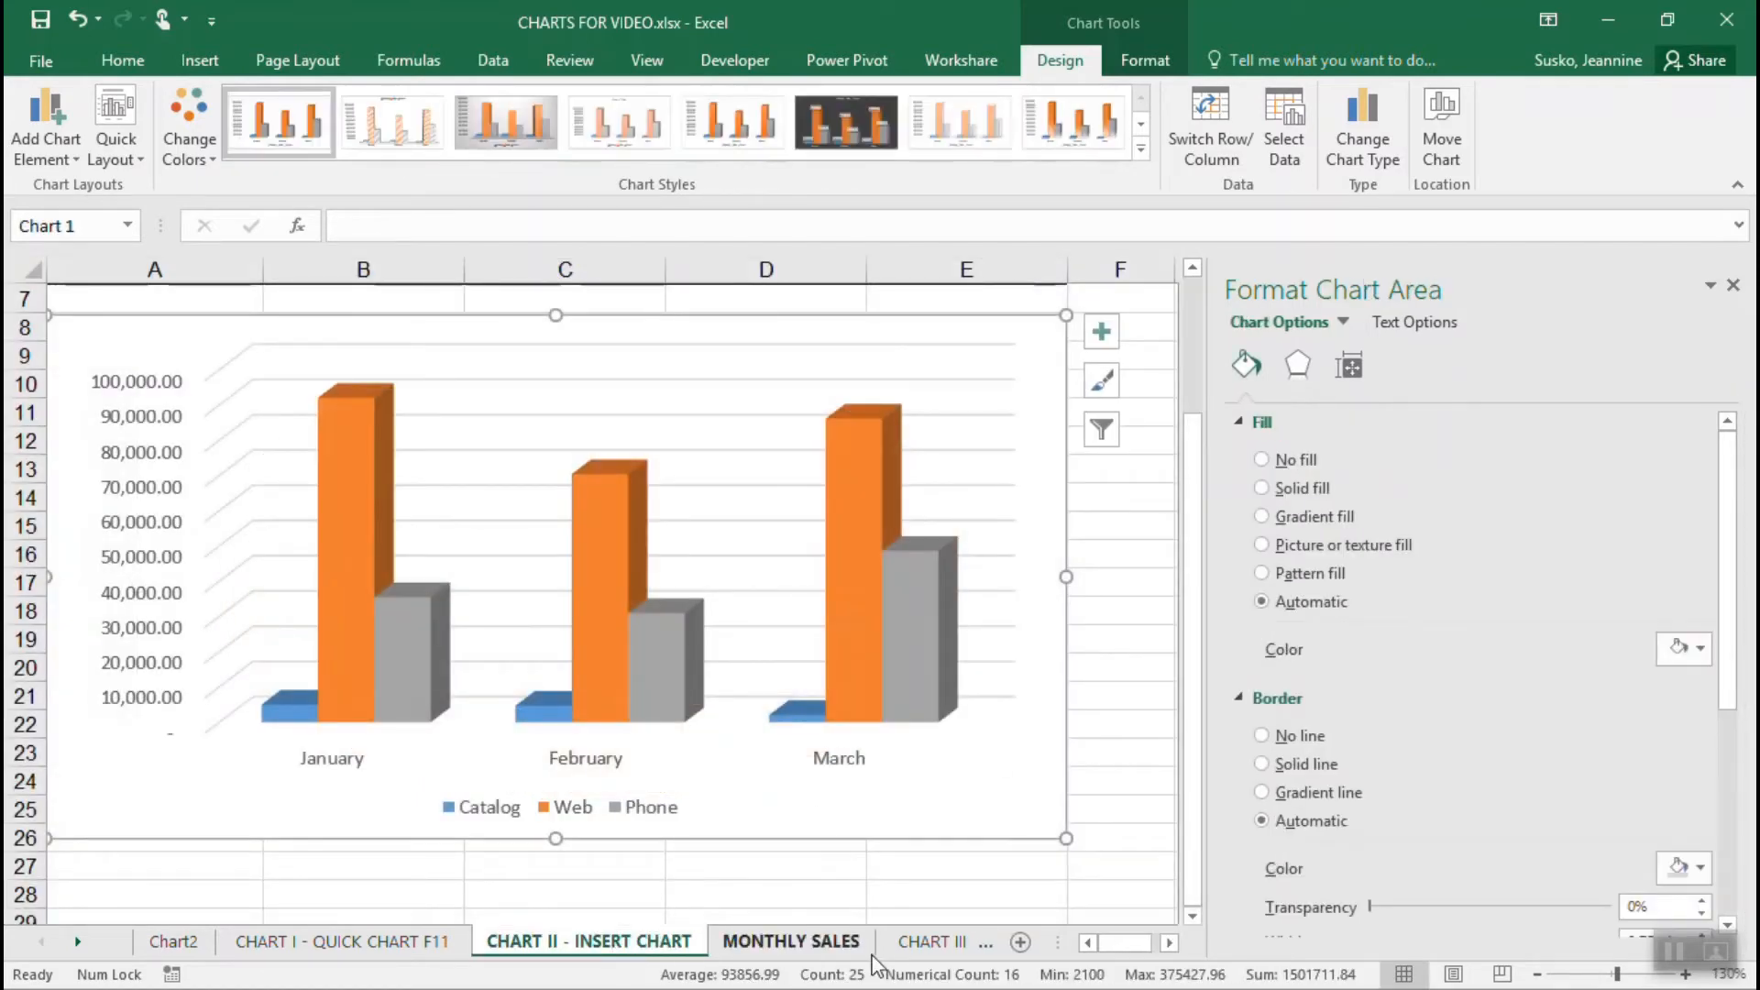
click(931, 942)
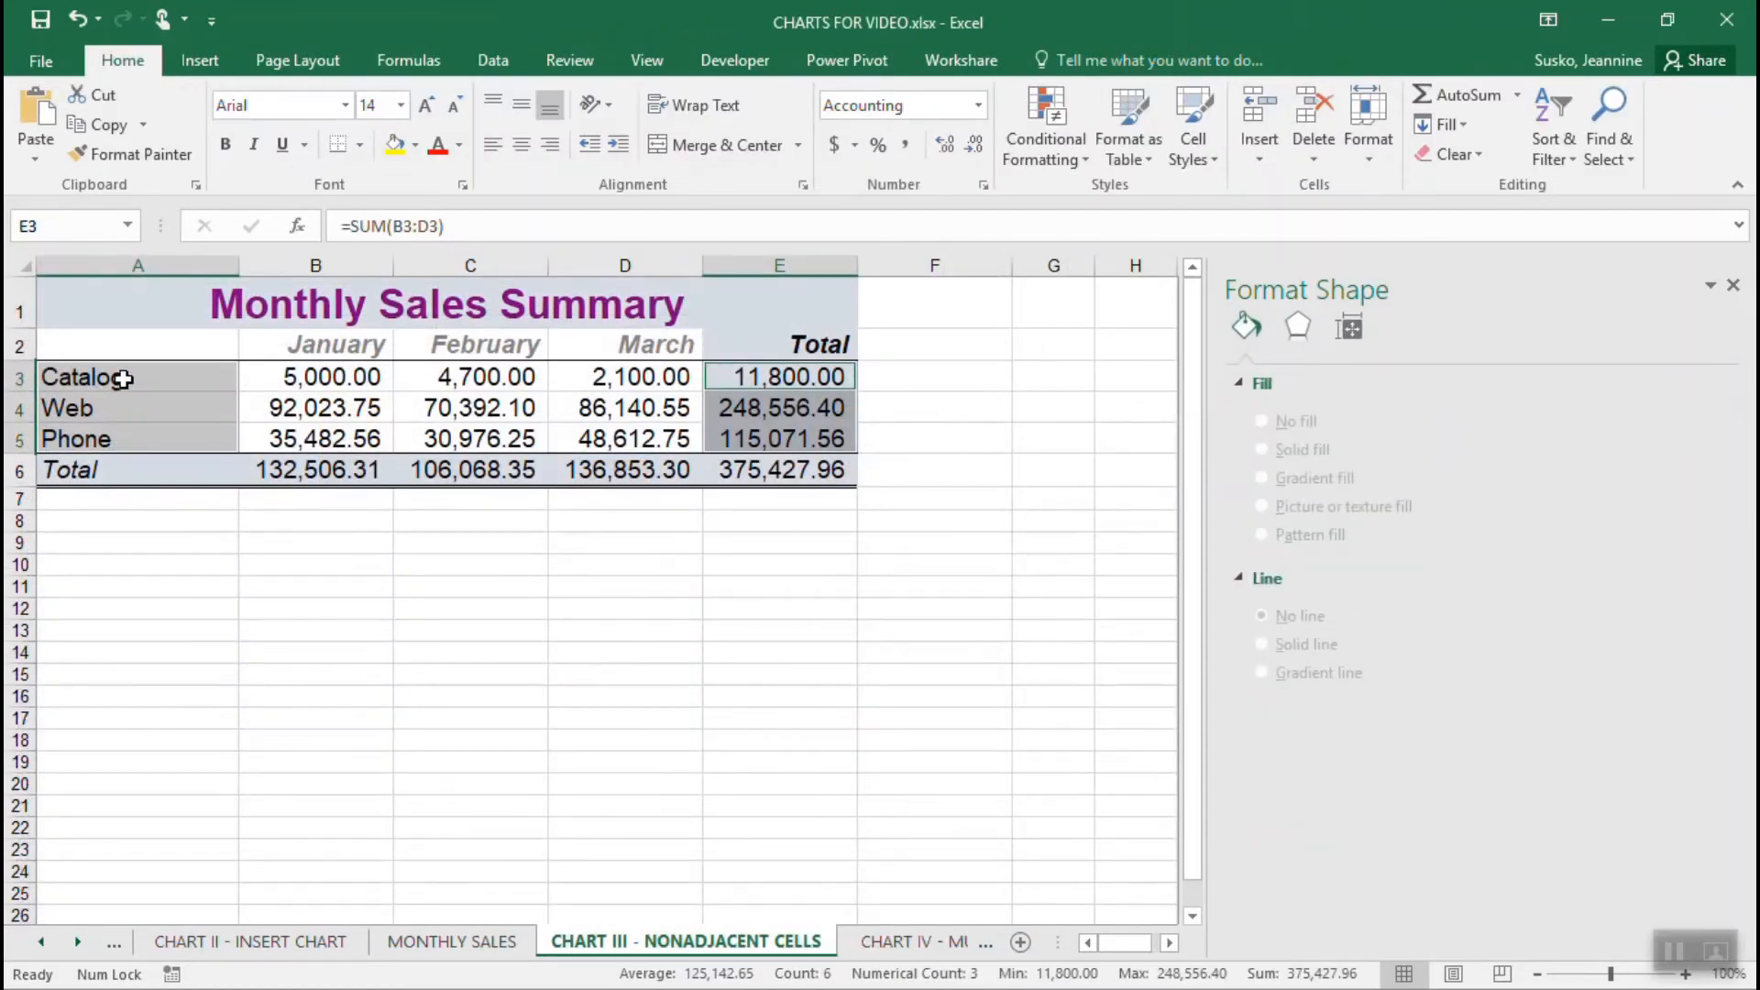
drag(120, 377, 119, 452)
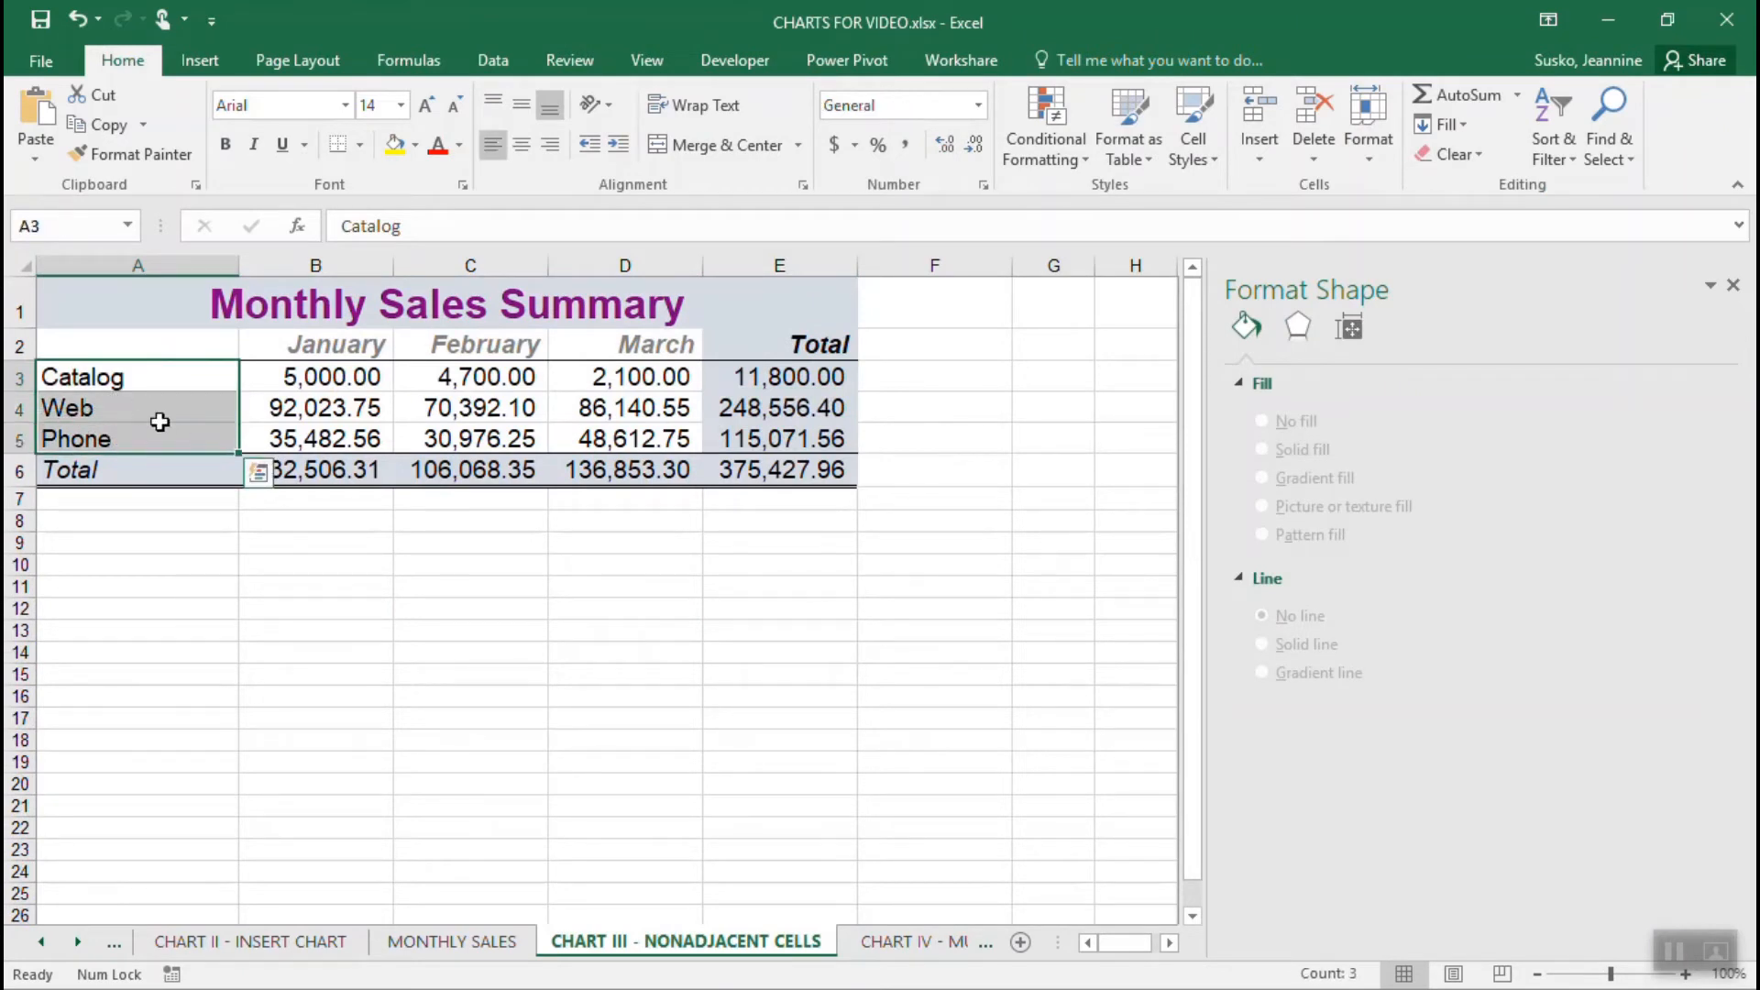
Return to the MONTHLY SALES chart sheet and make the data labels show percentages instead of values.
click(485, 944)
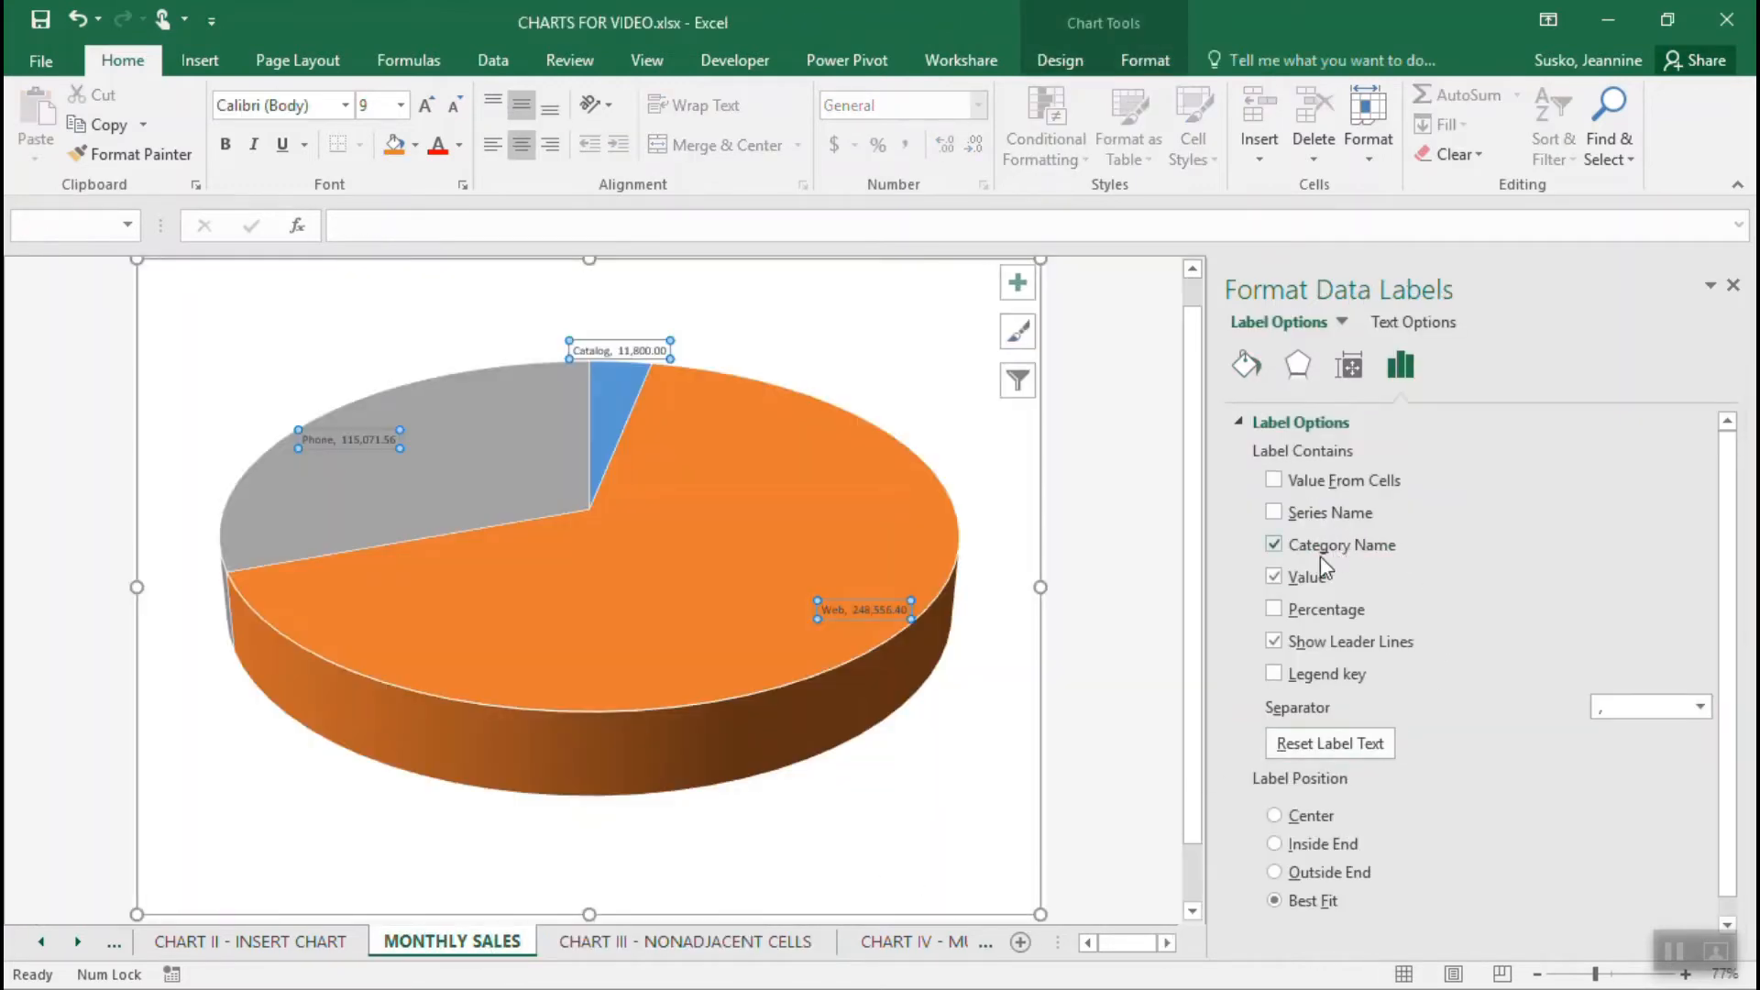
click(1276, 576)
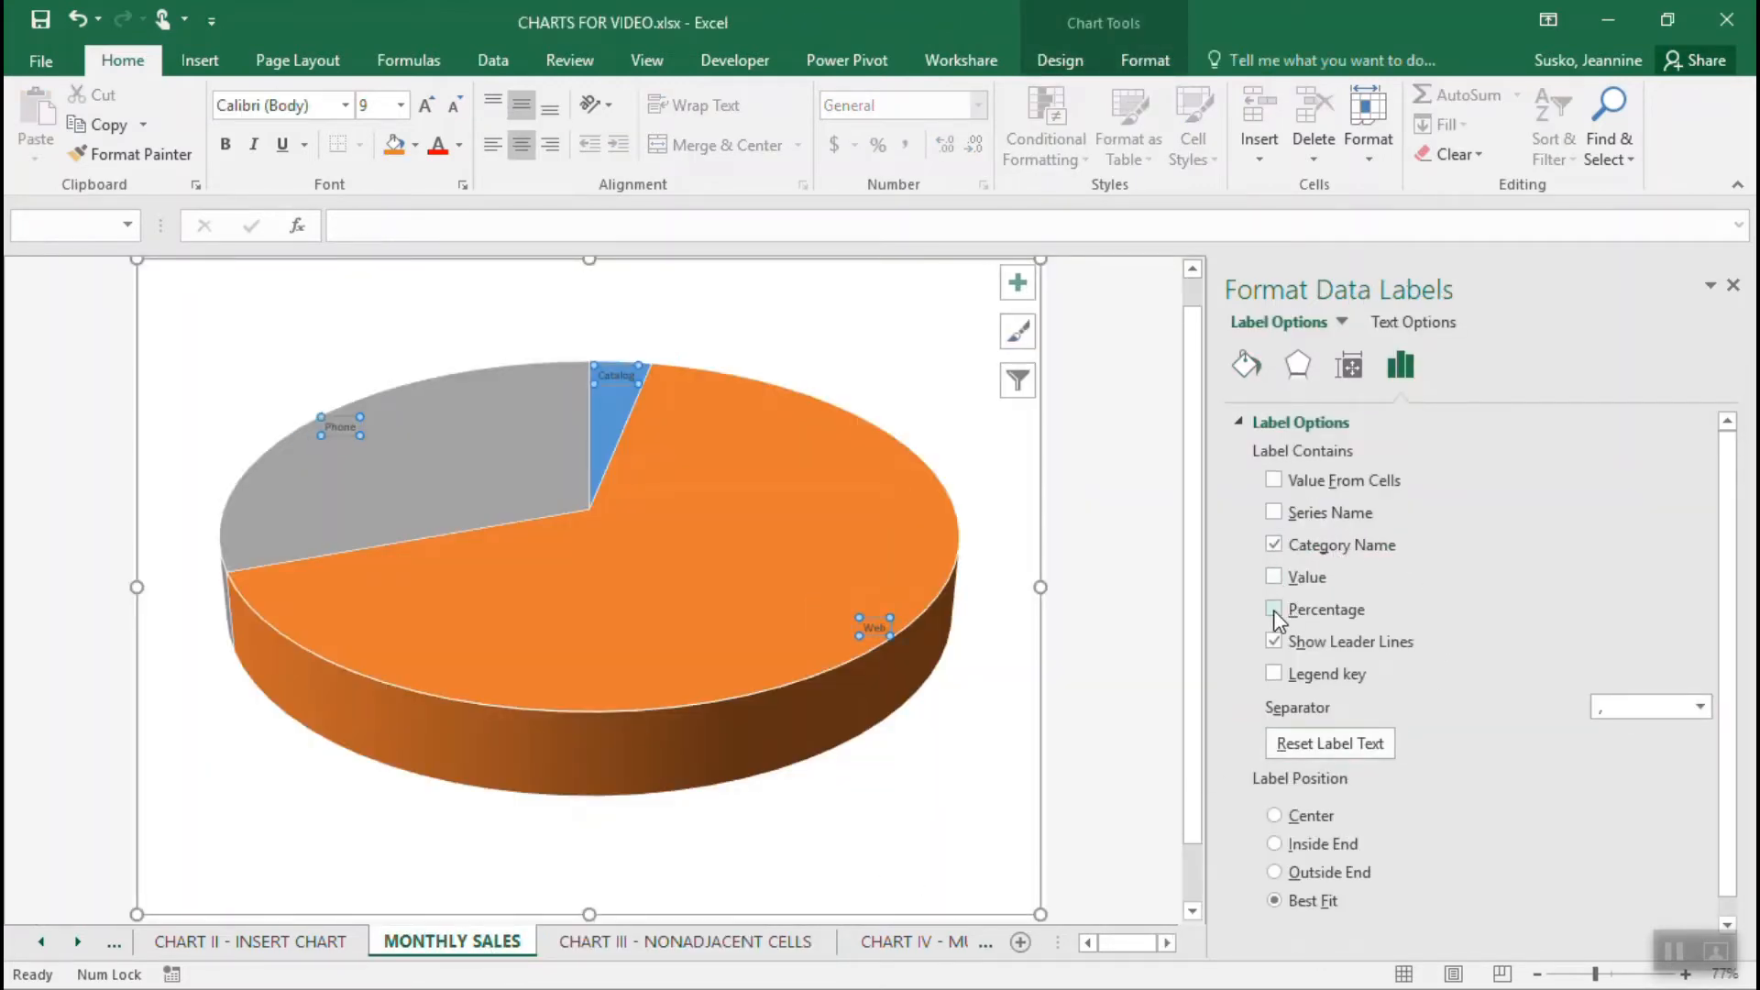
click(1274, 610)
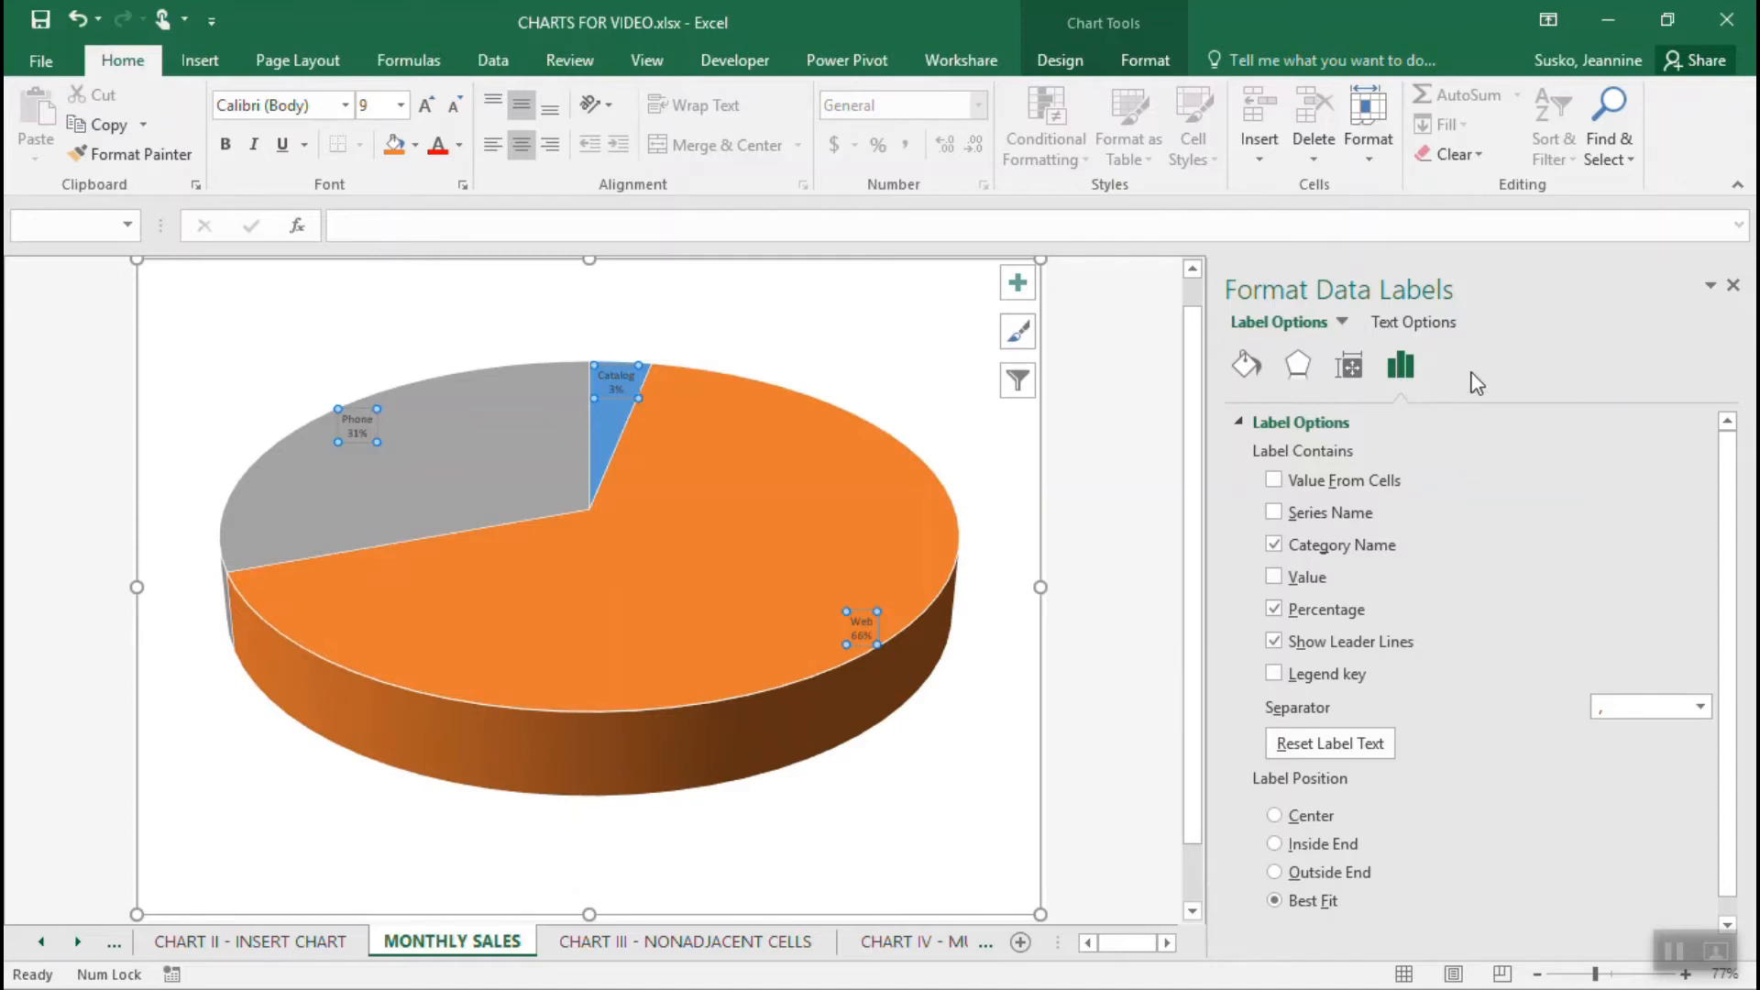
Review the data labels' text options for fill and outline, text effects and text box settings.
click(1426, 332)
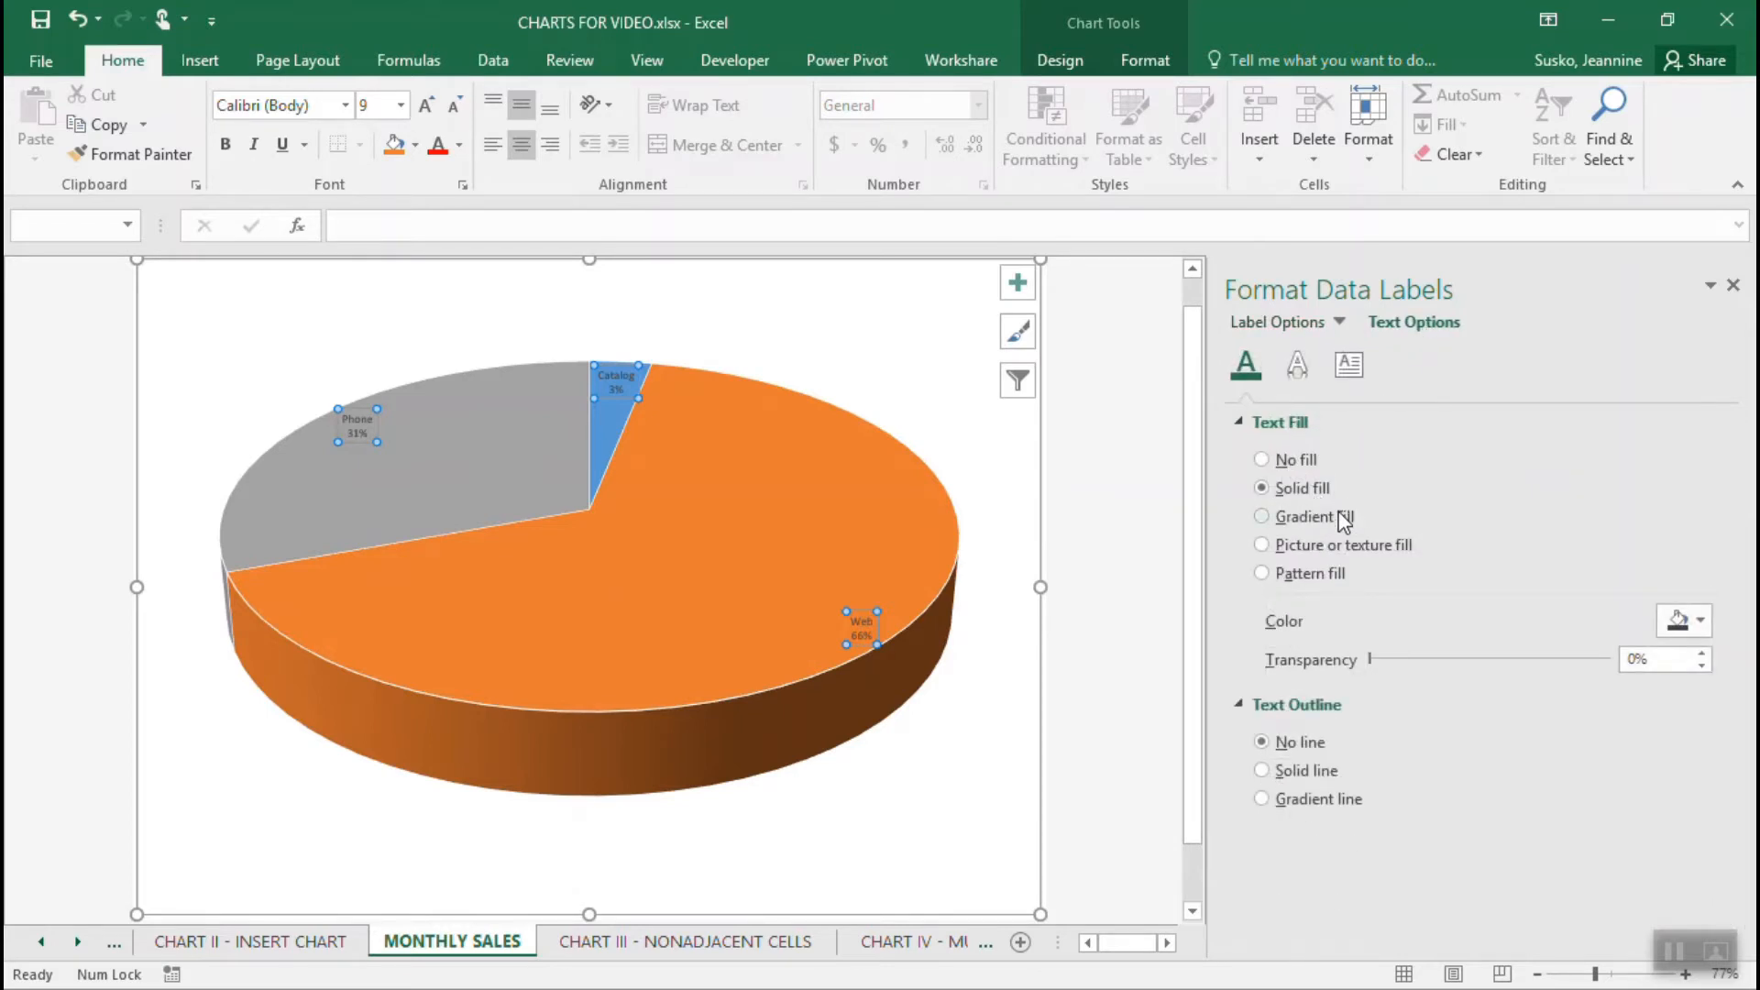
click(1298, 368)
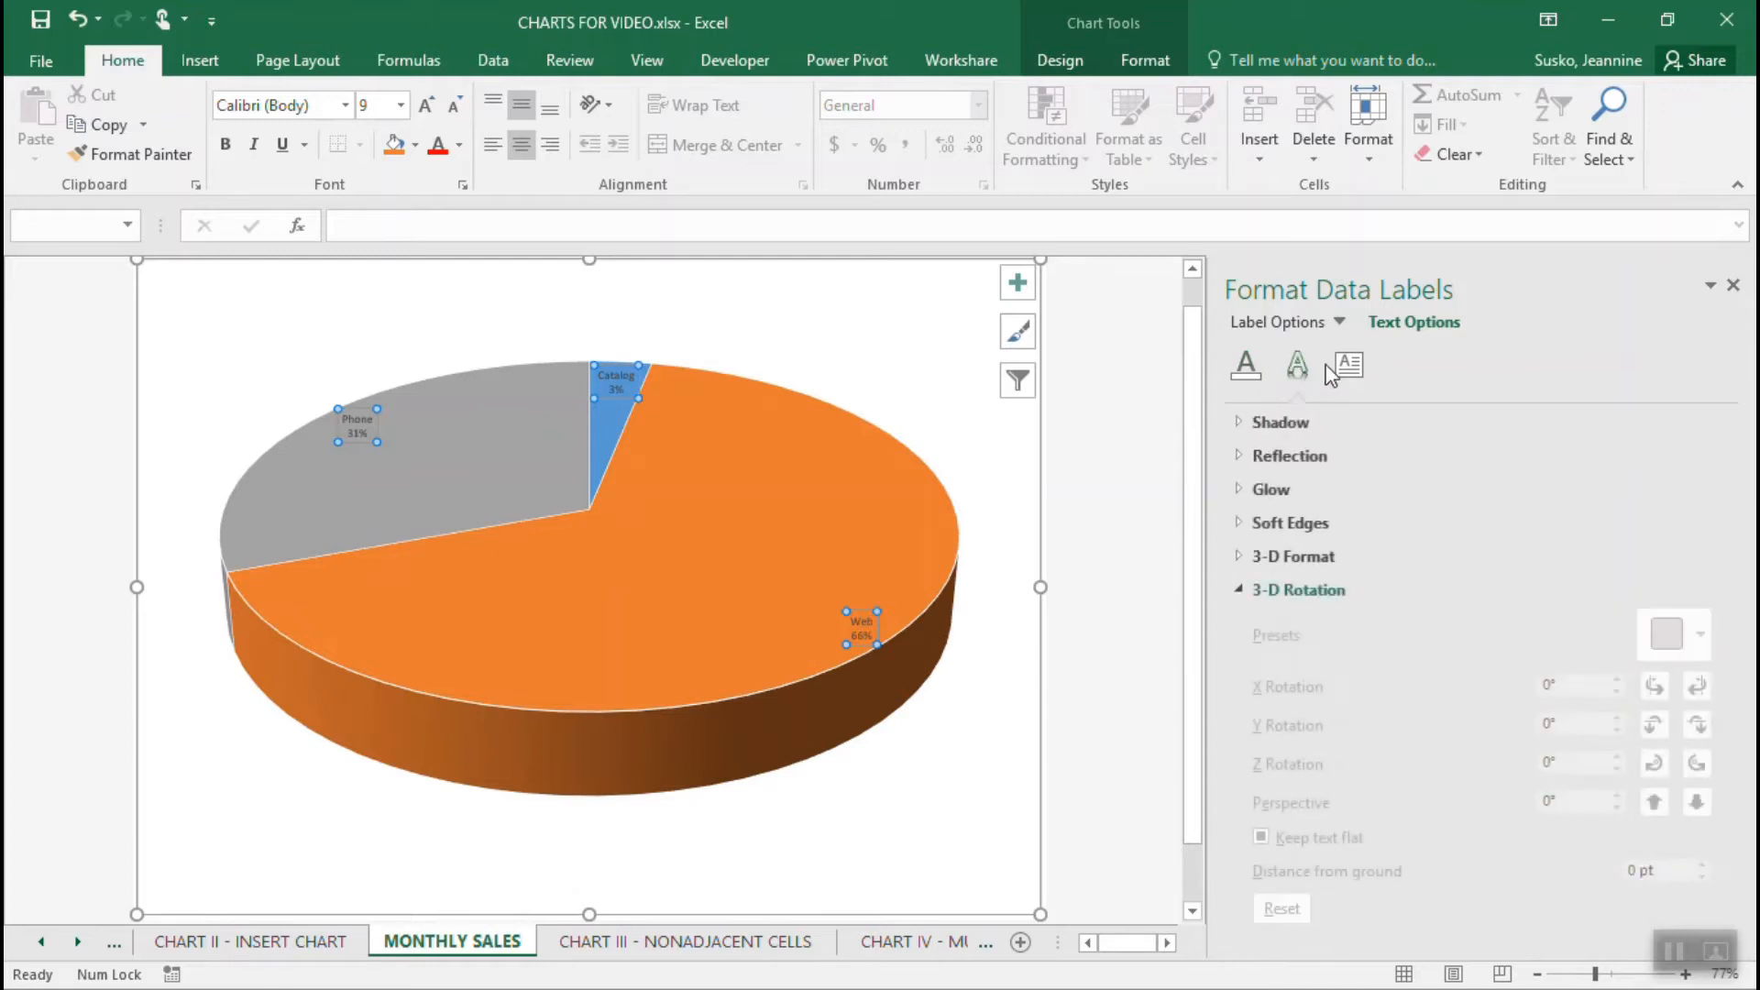
click(1348, 365)
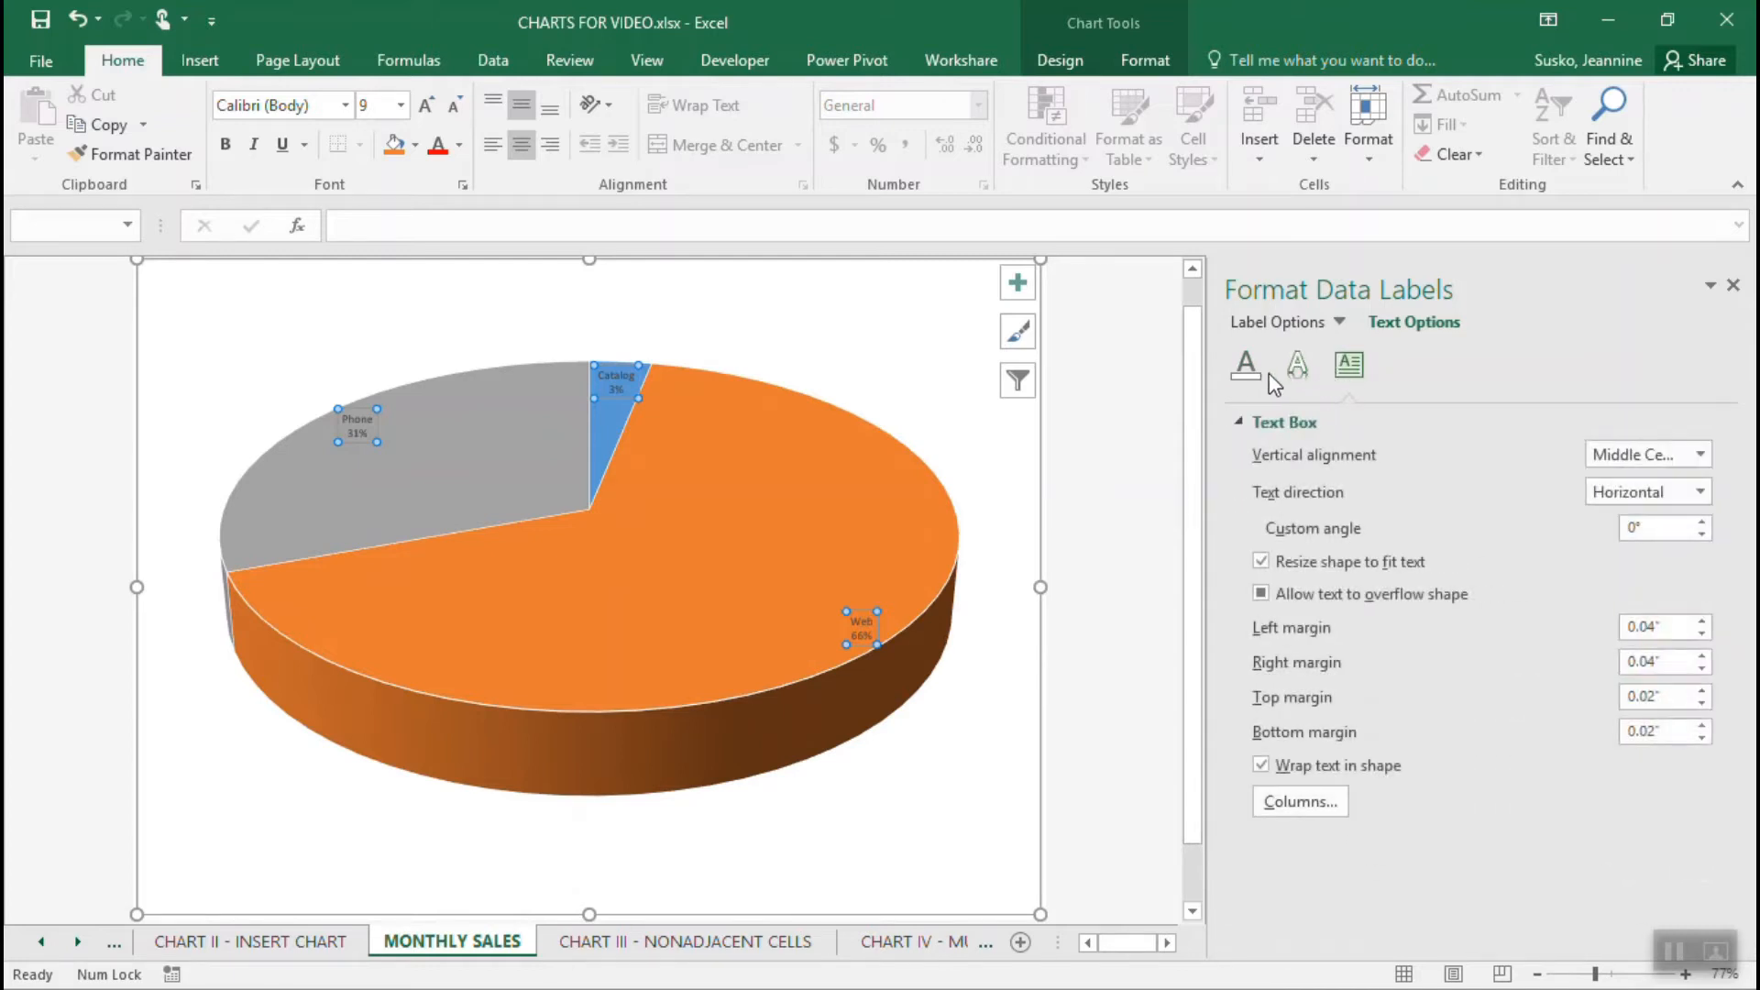
click(1249, 370)
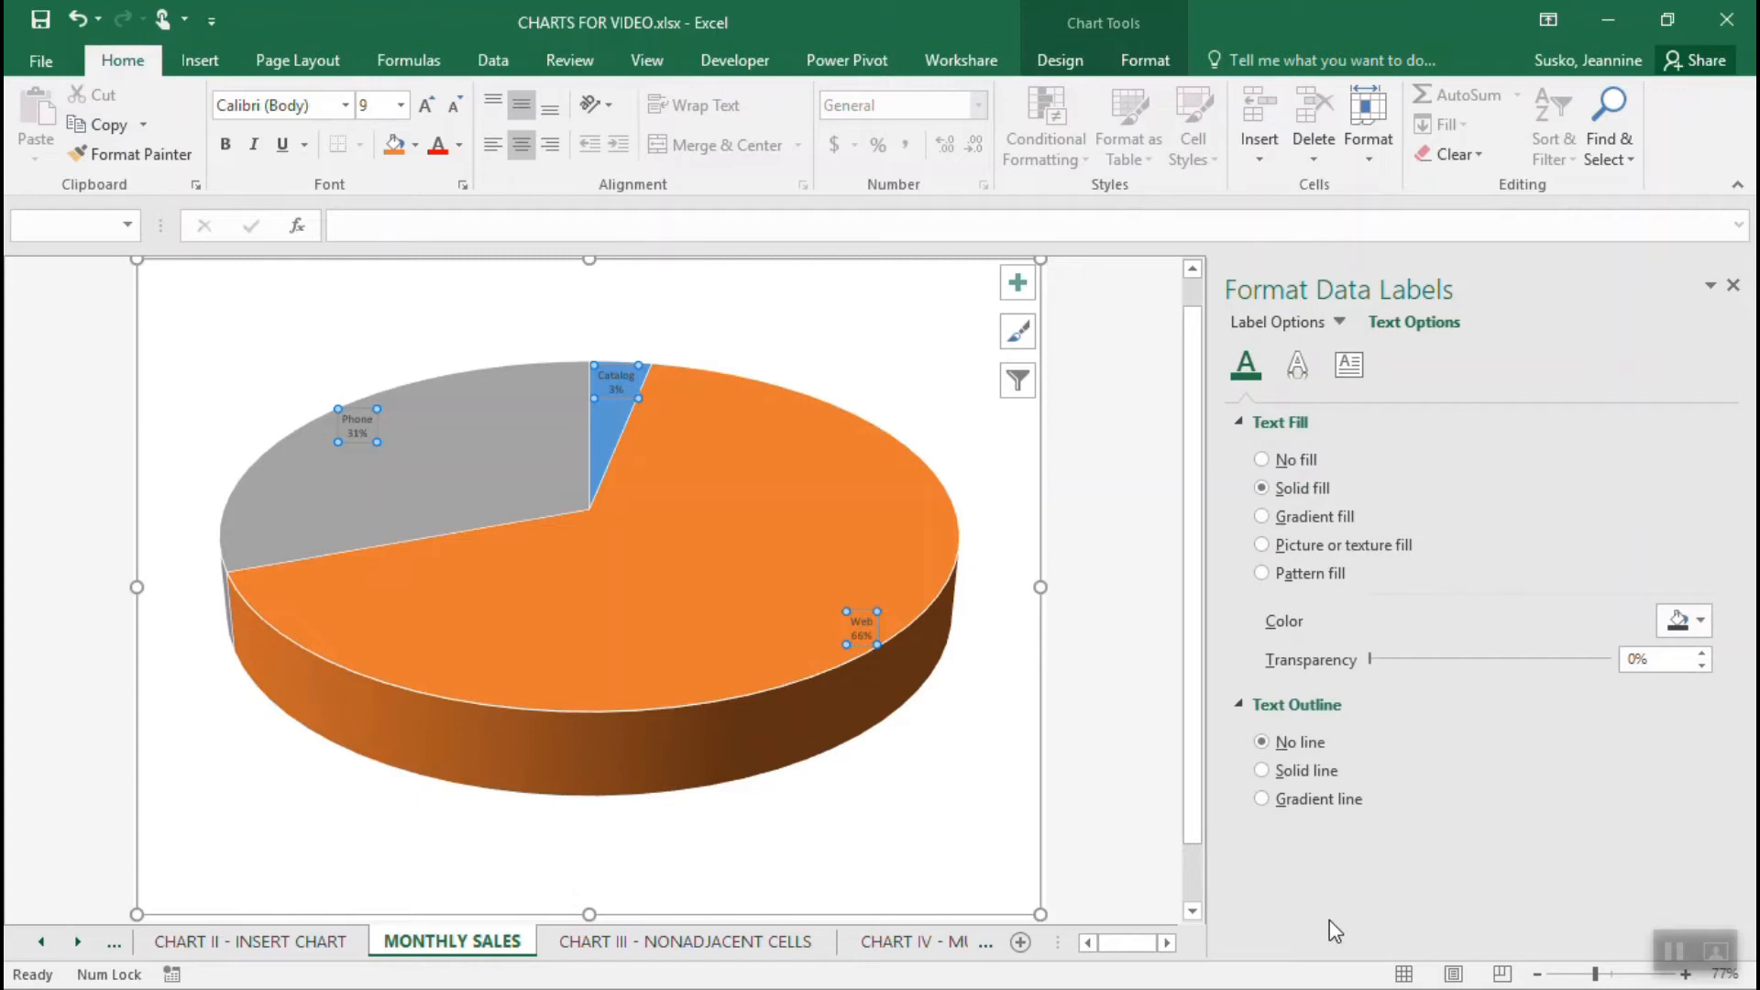
Open the font settings for the pie chart's data labels.
right_click(858, 633)
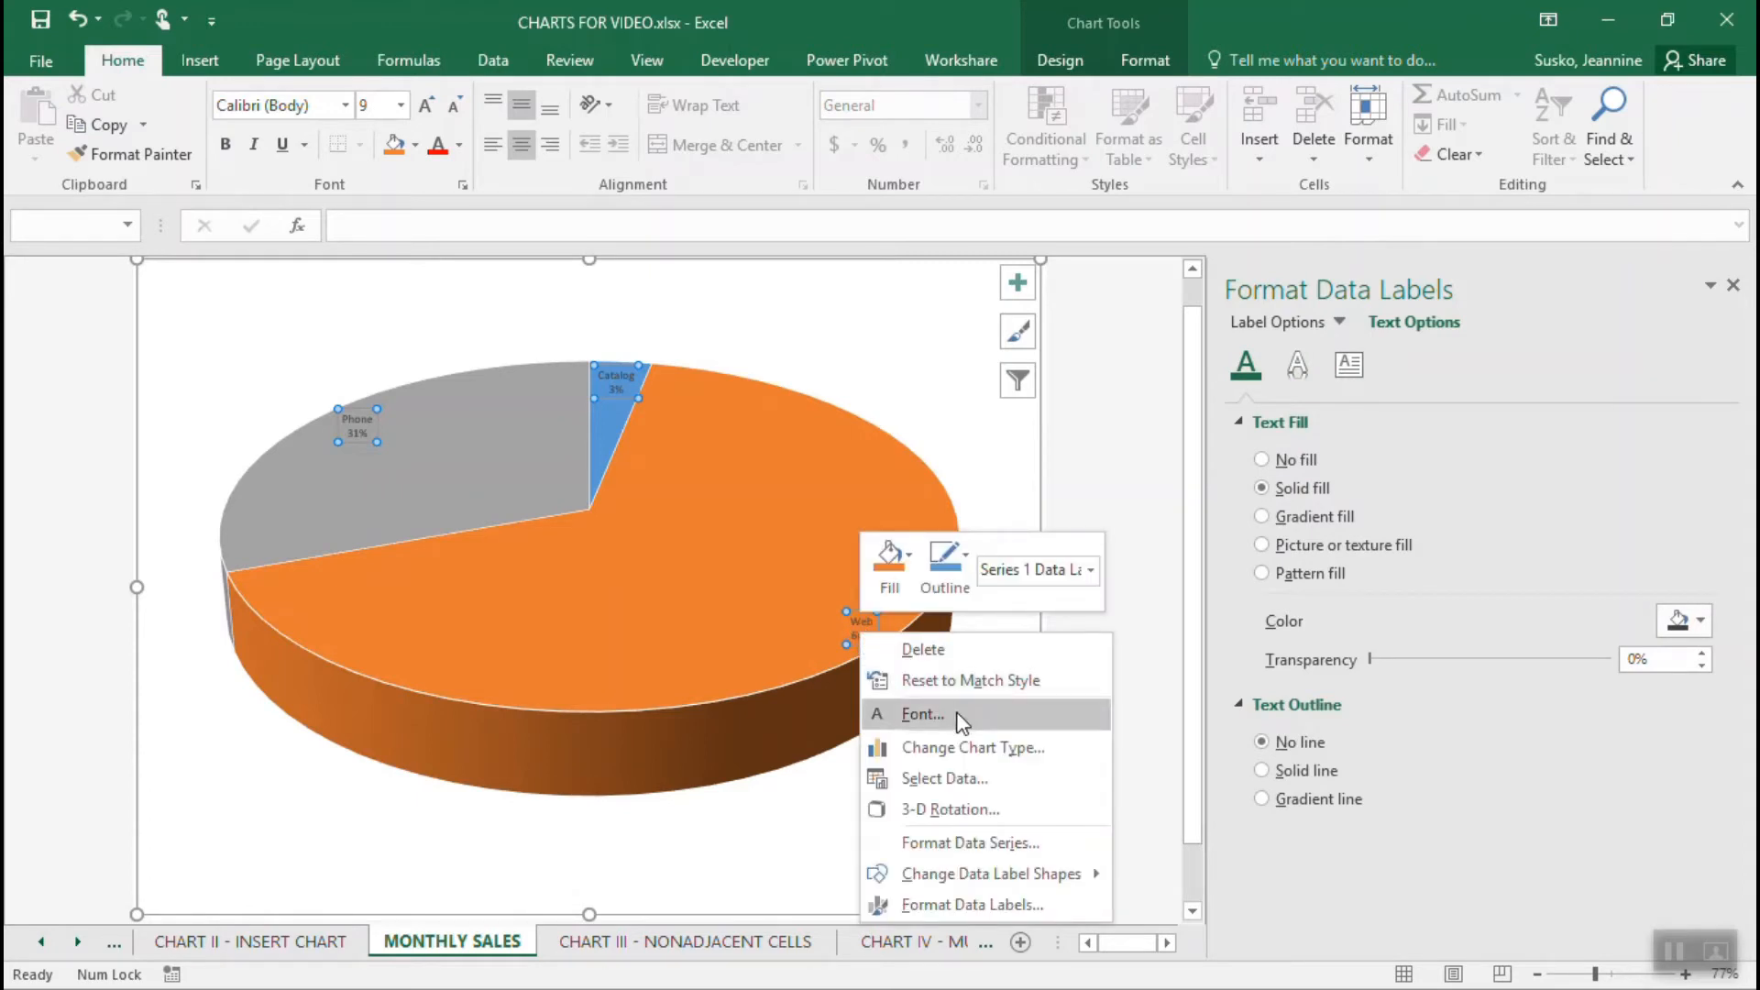
click(922, 714)
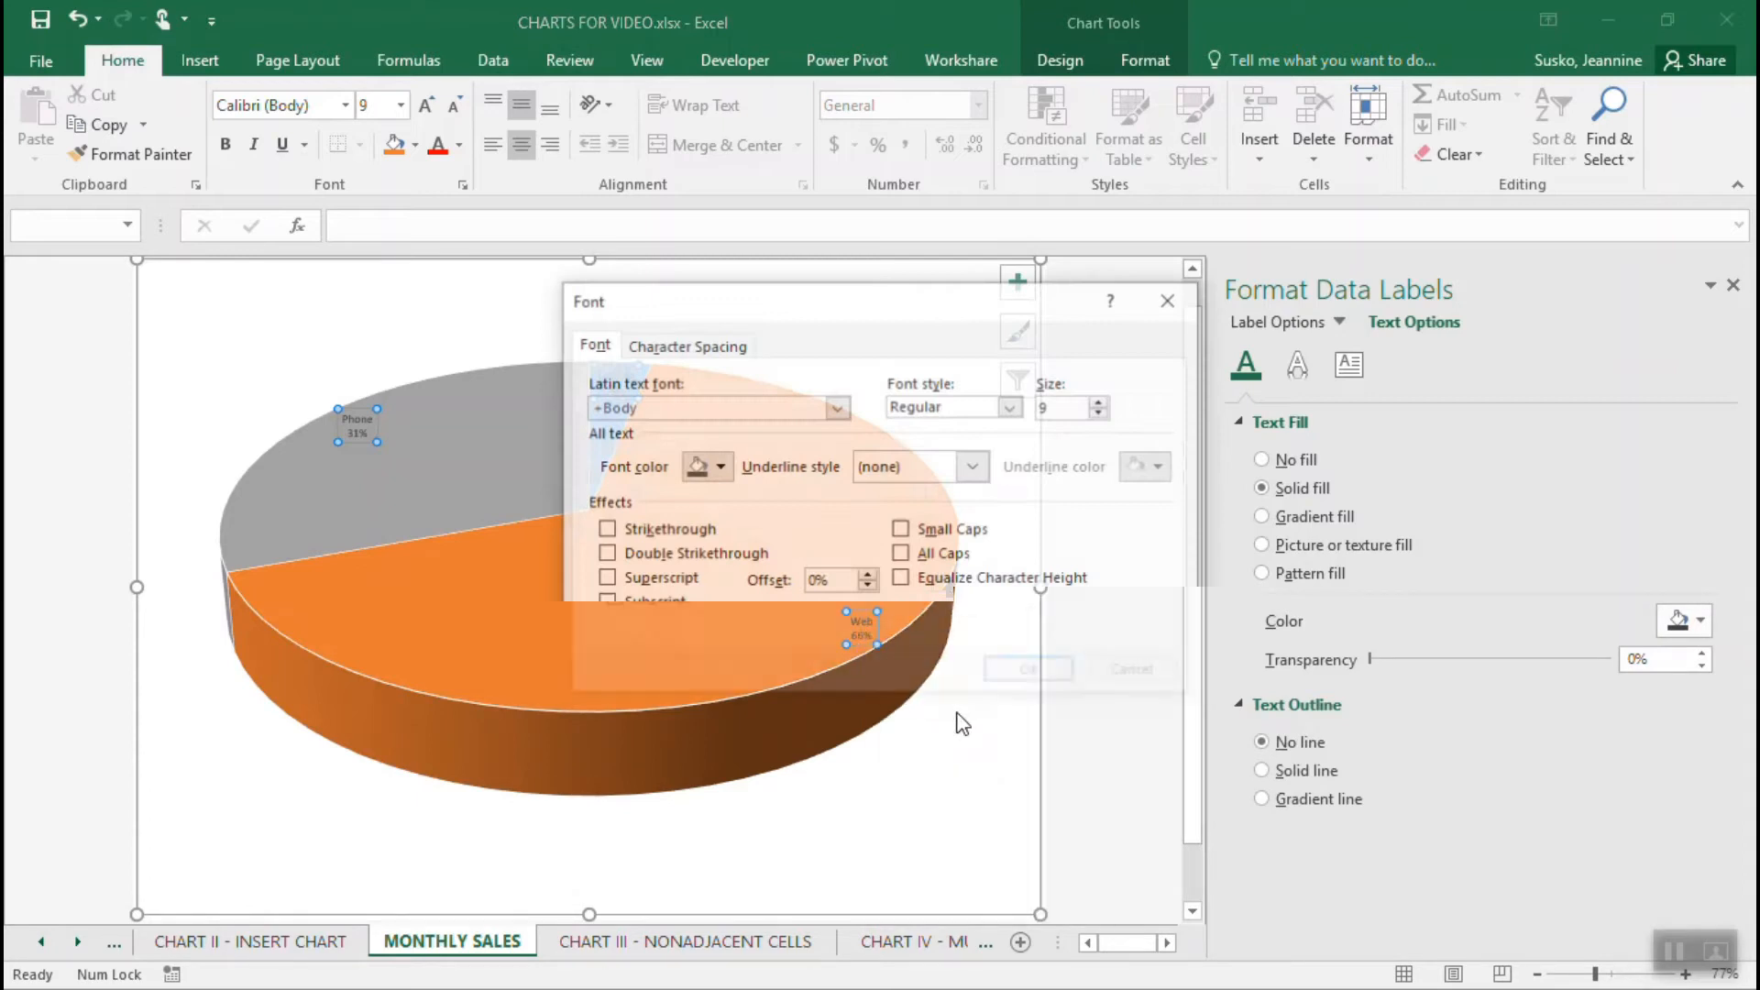